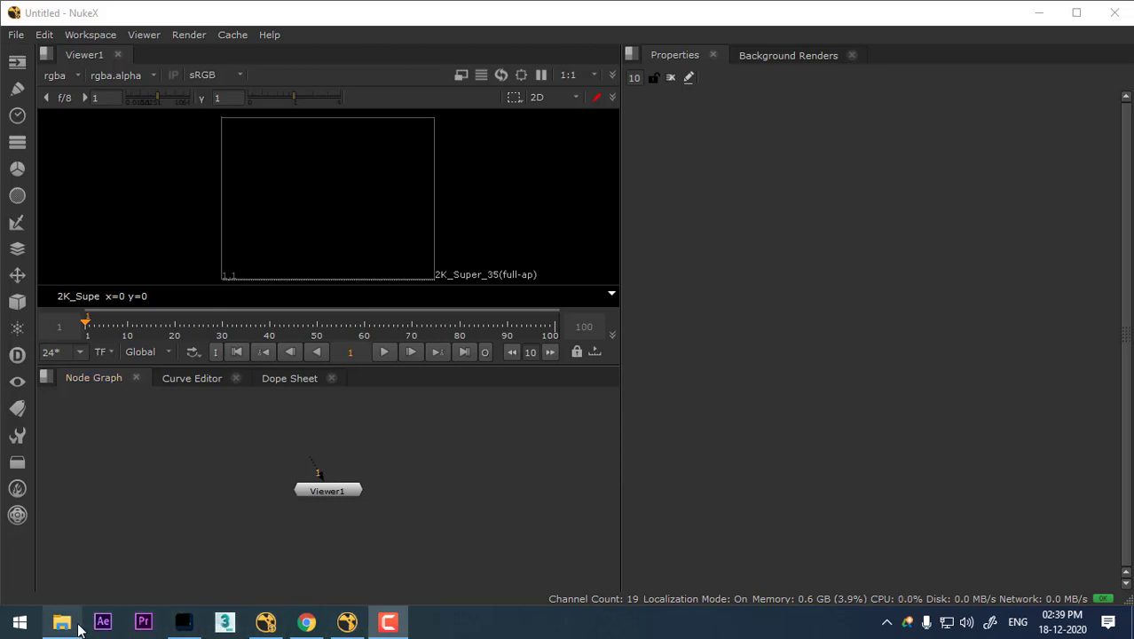
Drag PLANE.tif and hills_720.0001.jpg from the class 3 folder into the Node Graph as Read nodes.
click(64, 626)
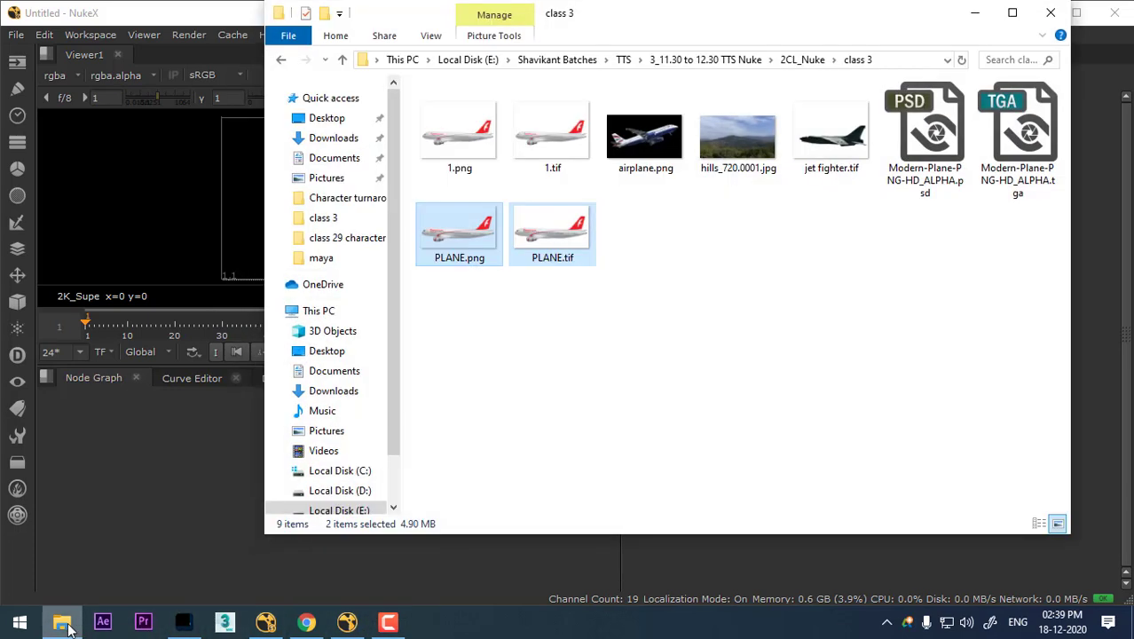
click(723, 321)
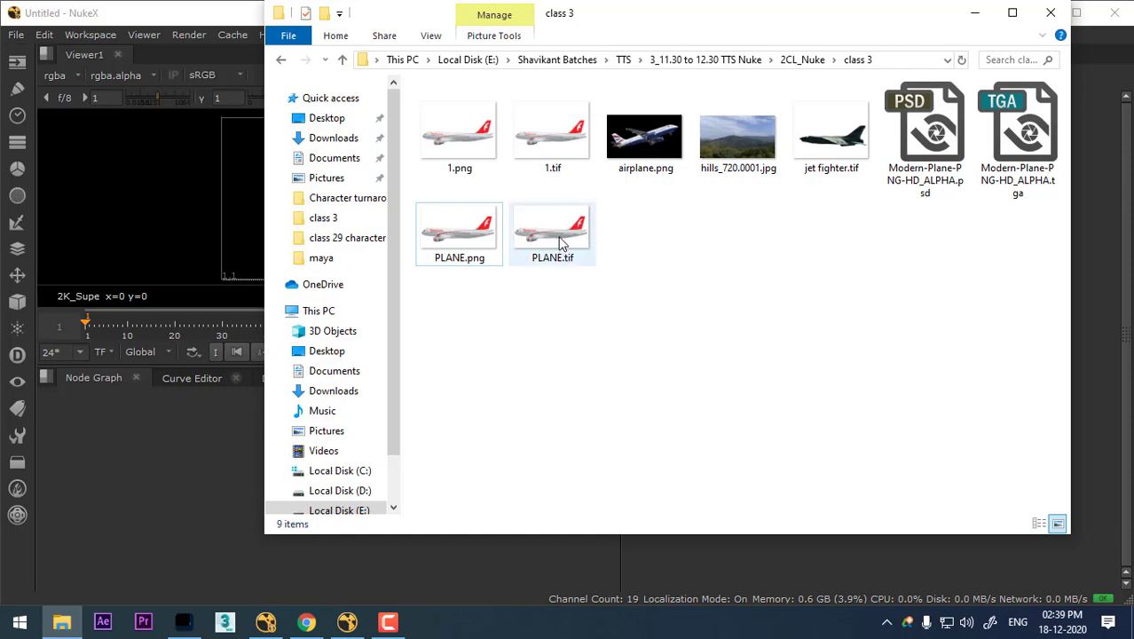
drag(561, 244, 216, 481)
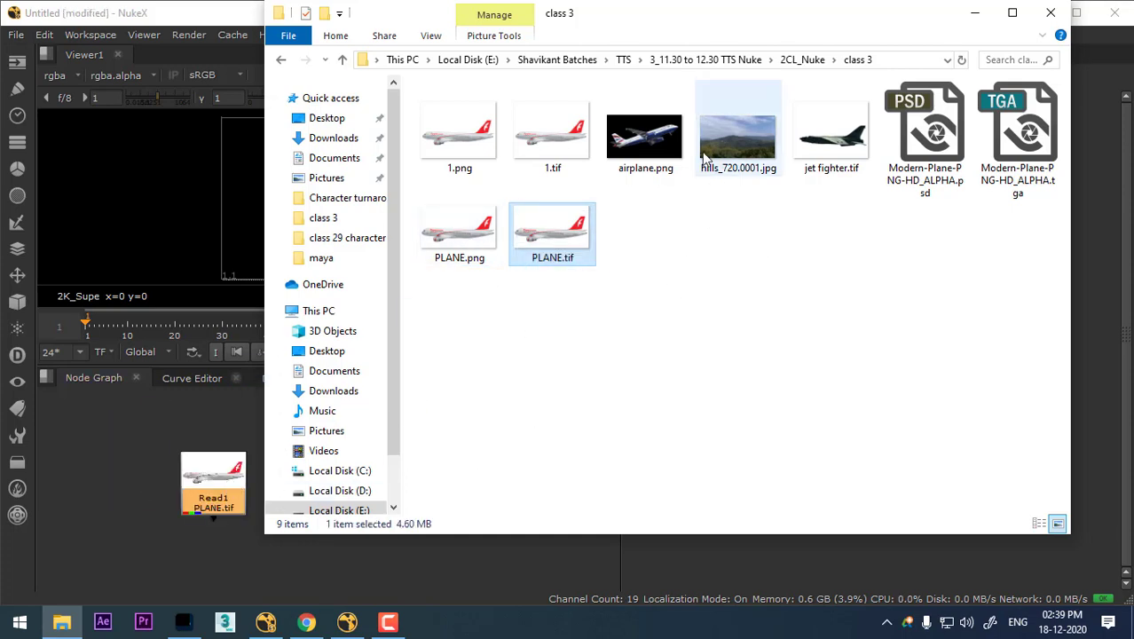
drag(737, 138, 116, 491)
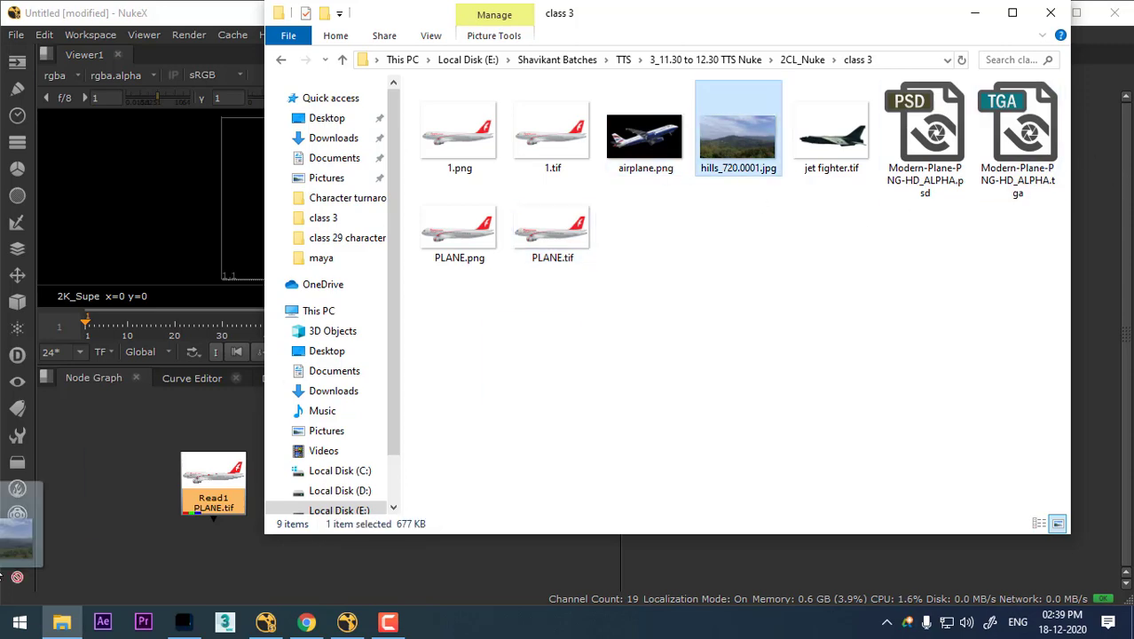
Arrange the nodes, then connect the hills read to Viewer1 input 1 and PLANE.tif to input 2.
click(974, 12)
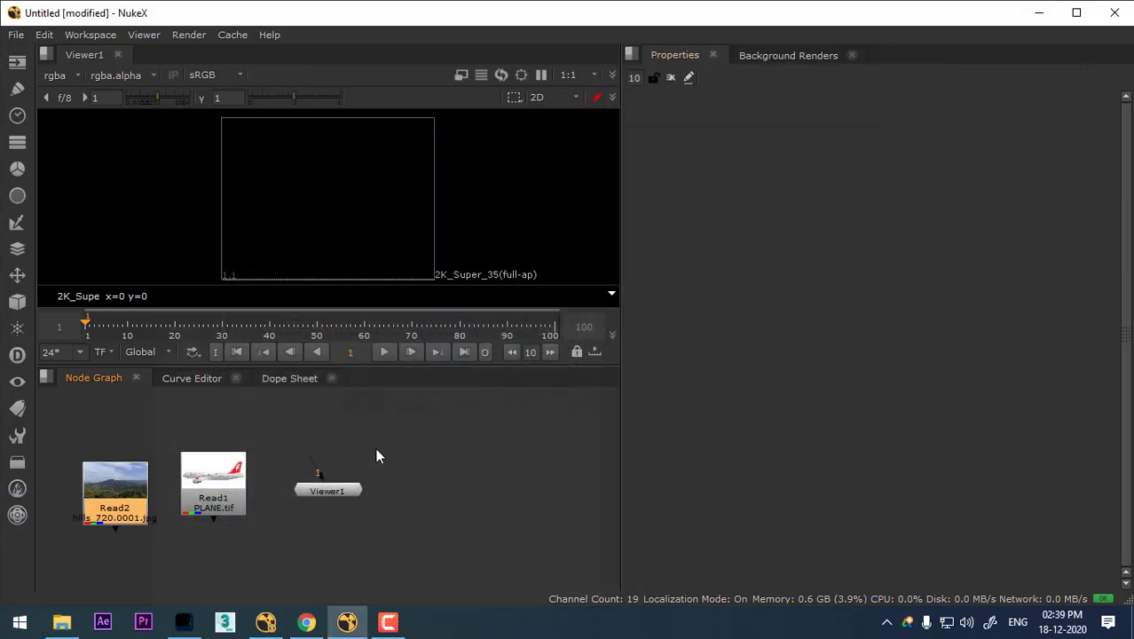
drag(226, 483, 308, 429)
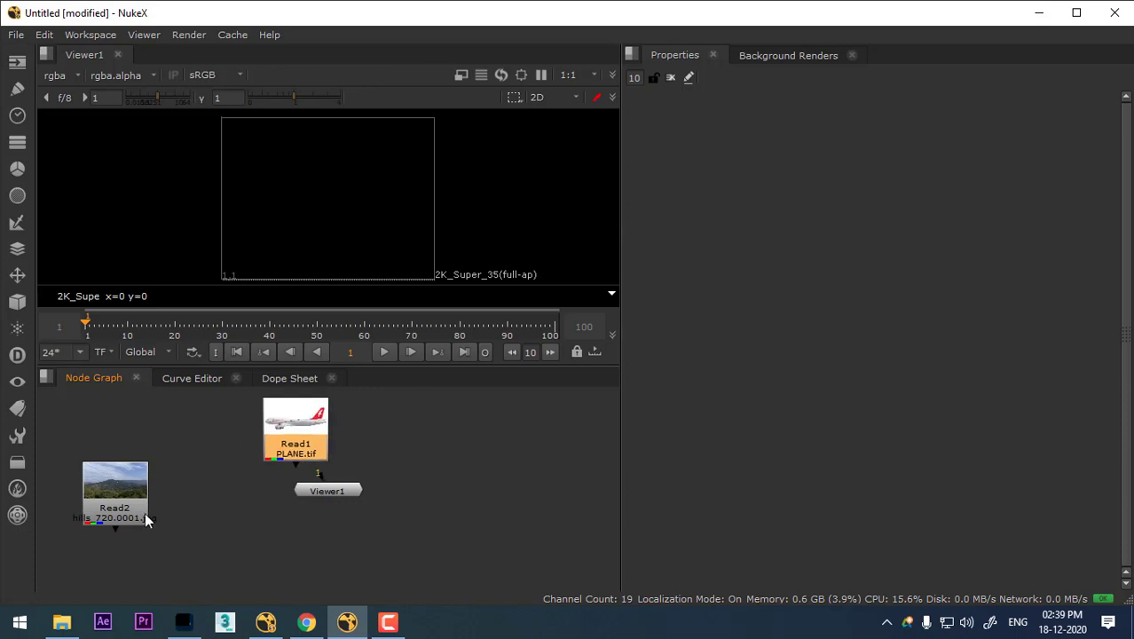
drag(101, 507, 161, 463)
drag(337, 497, 259, 559)
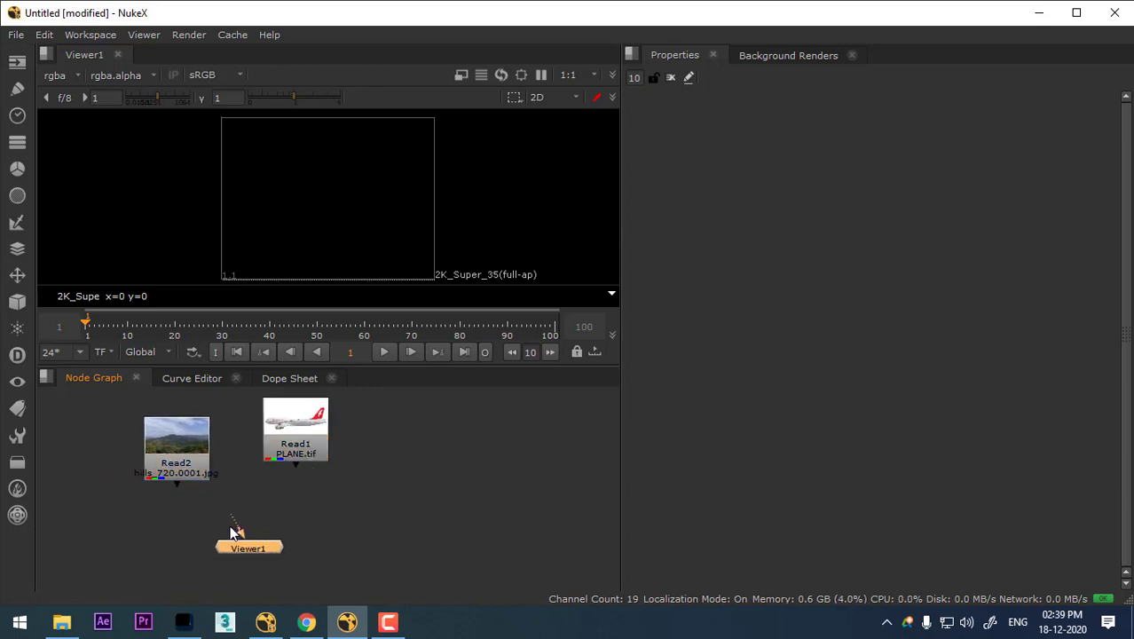
drag(194, 467, 248, 546)
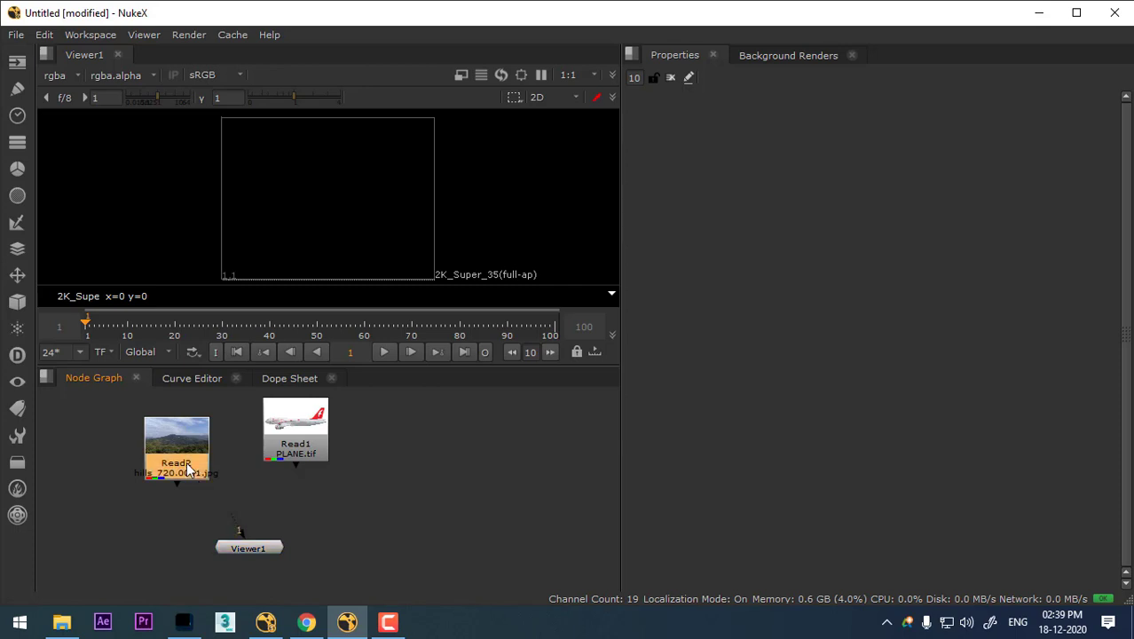
drag(298, 438, 337, 459)
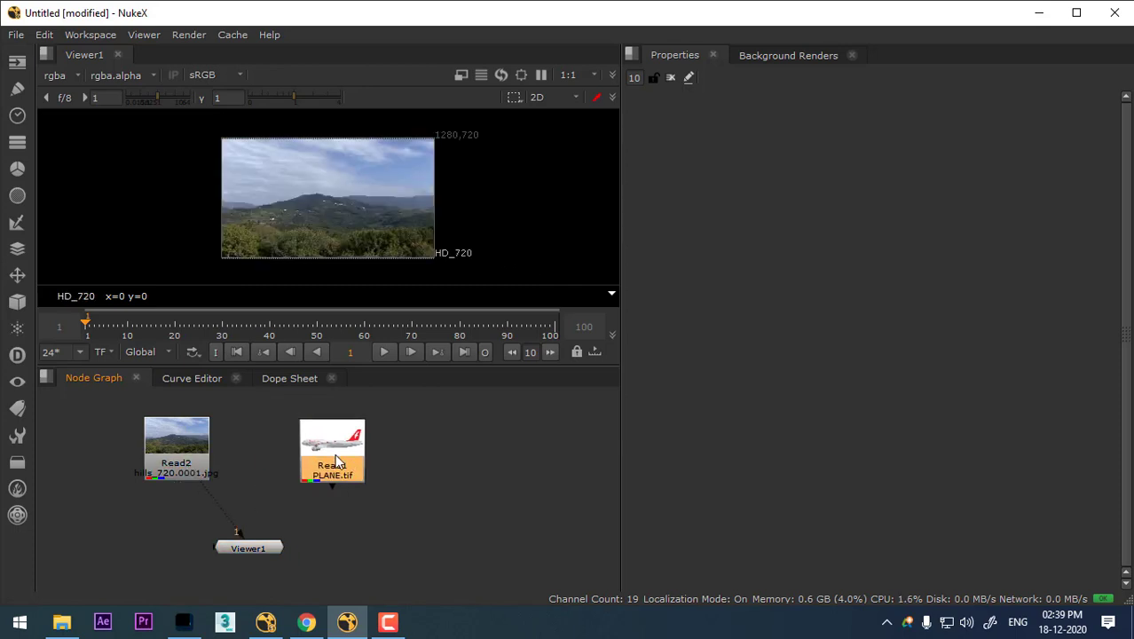
key(2)
click(331, 515)
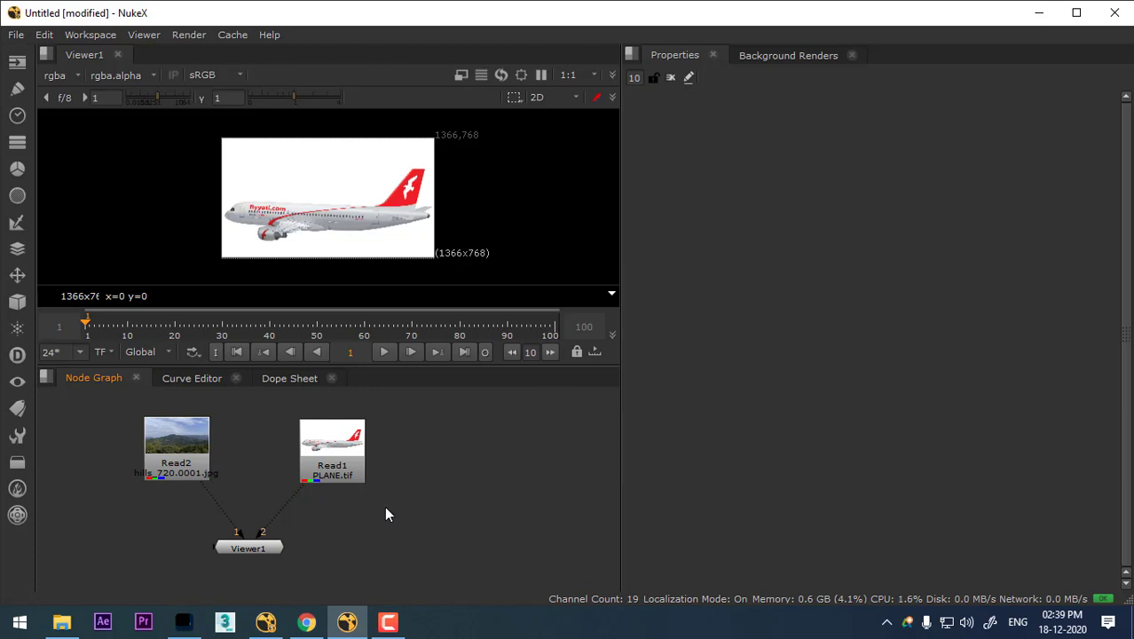
Read in 1.tif and 1.png through the Read File(s) browser.
key(r)
click(427, 301)
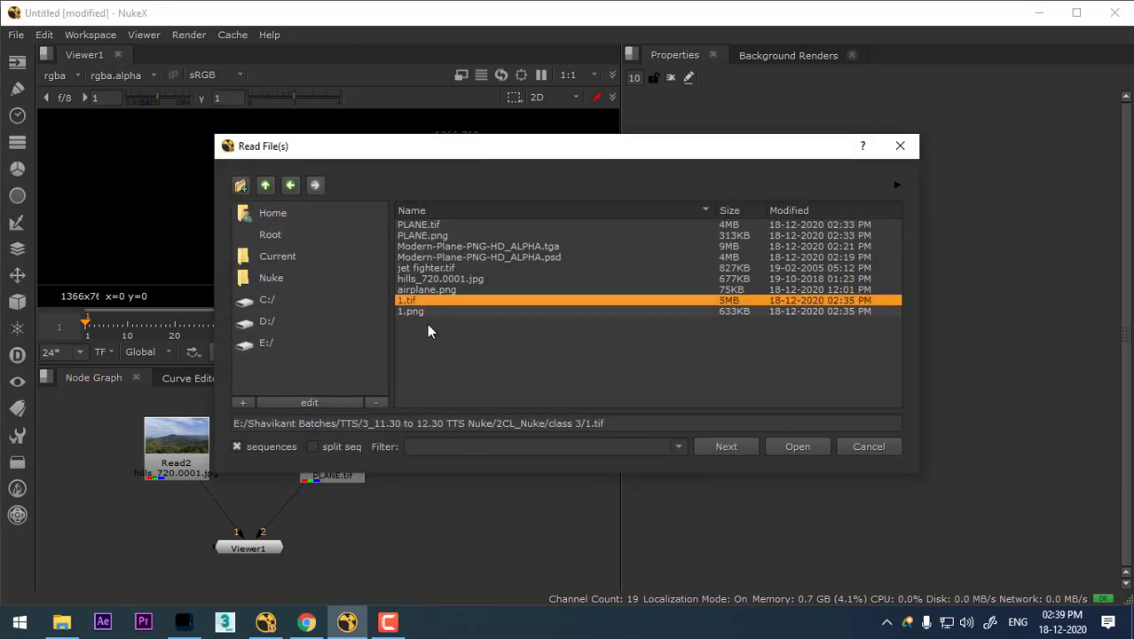
shift+click(423, 314)
click(793, 449)
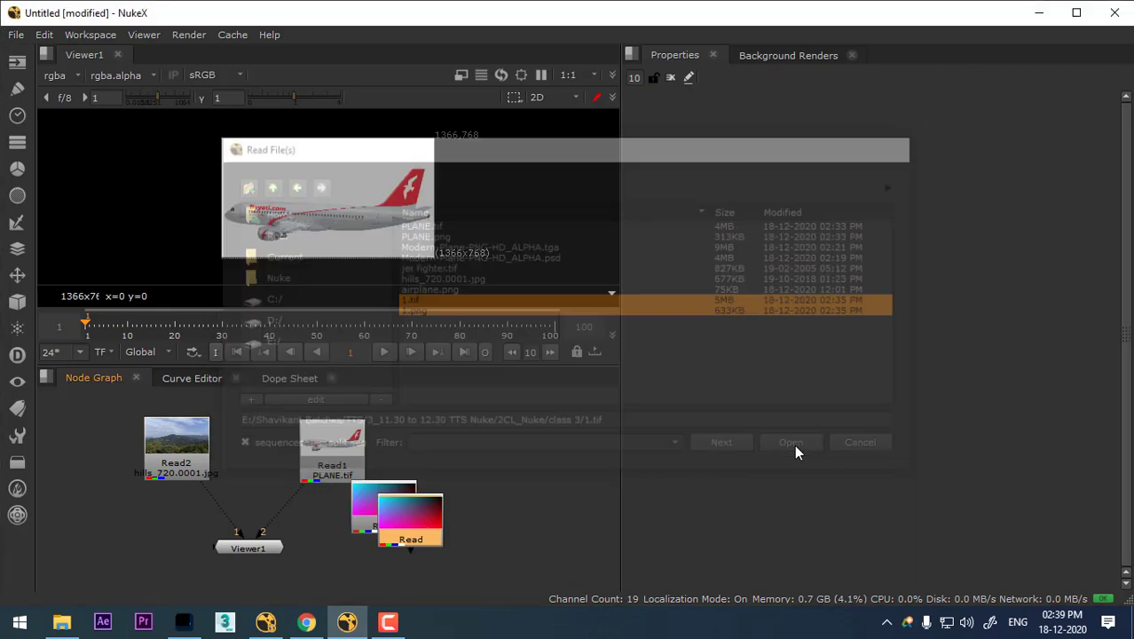
Separate the new read nodes and view Read3 (1.tif) through viewer input 1.
drag(424, 531, 494, 490)
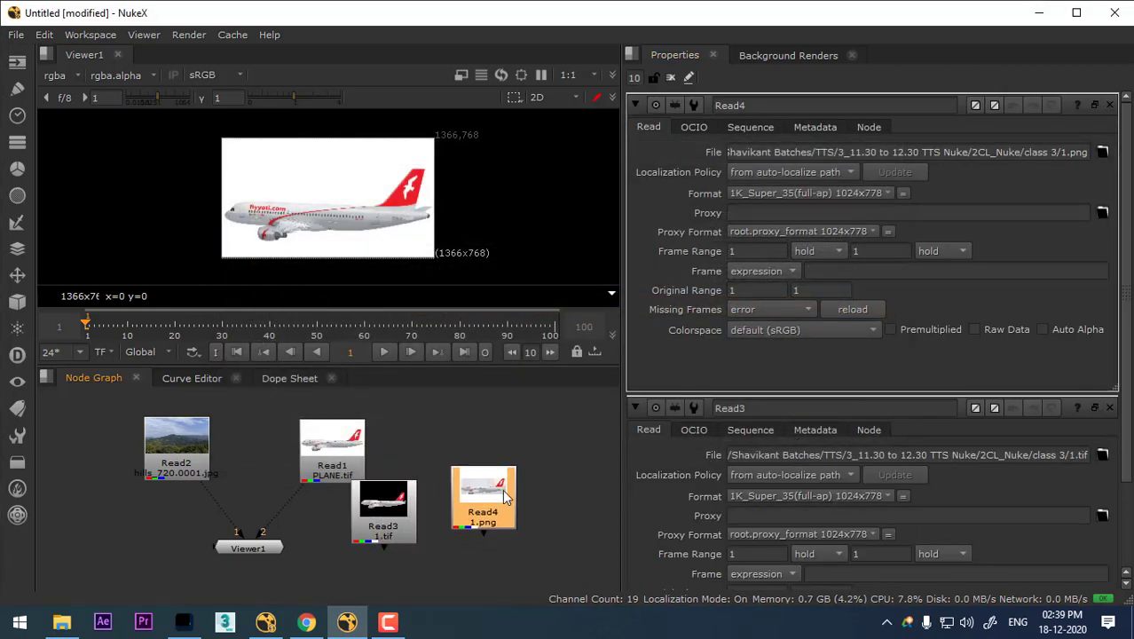
drag(335, 479, 380, 439)
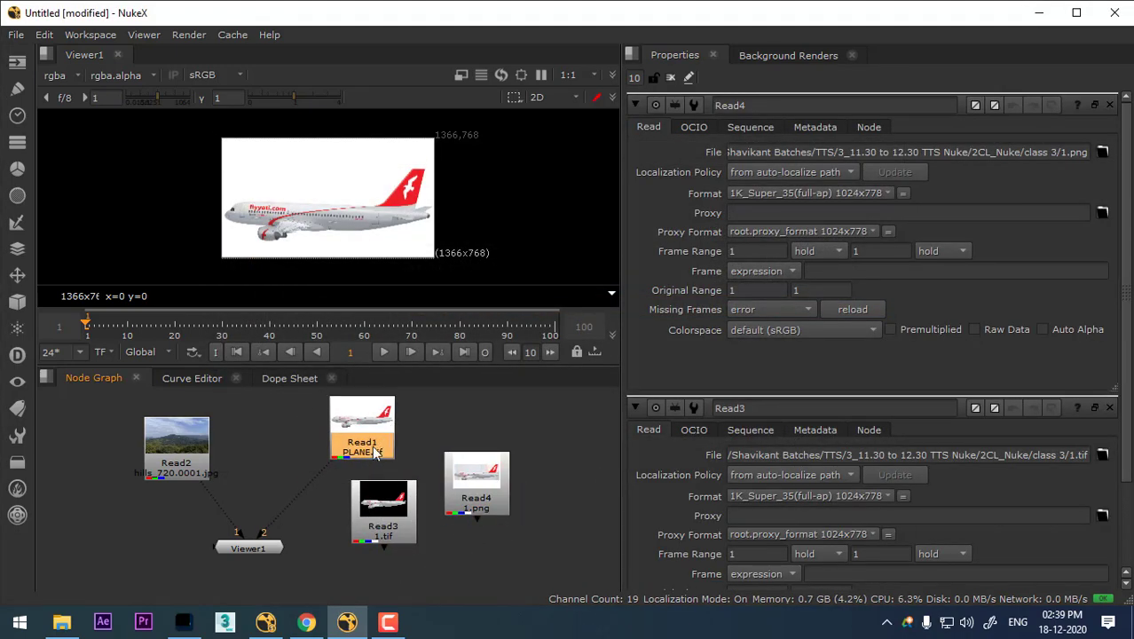
click(402, 443)
drag(391, 512, 401, 494)
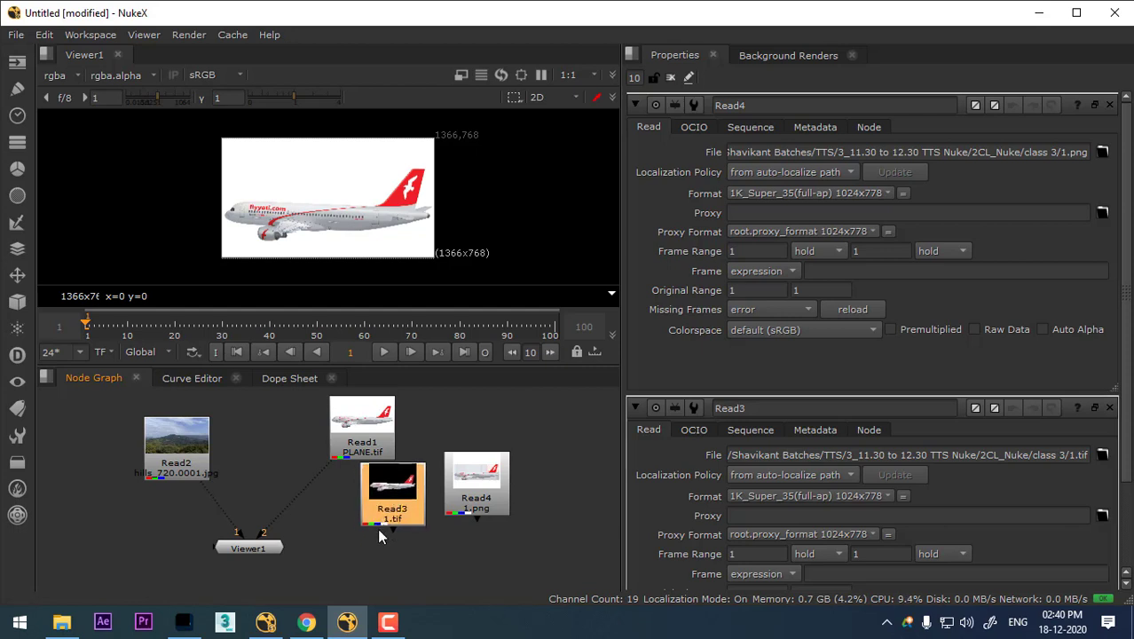
key(1)
Delete the PLANE.tif and 1.png read nodes and tidy Read3, Viewer1 and the hills read.
click(365, 427)
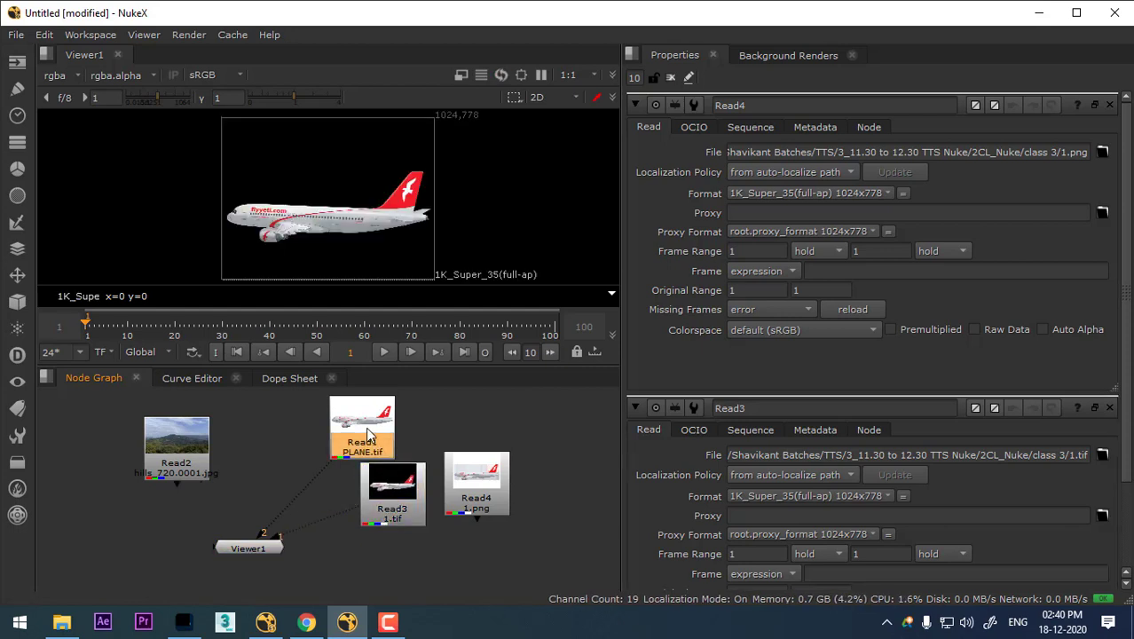
key(Delete)
click(454, 479)
key(Delete)
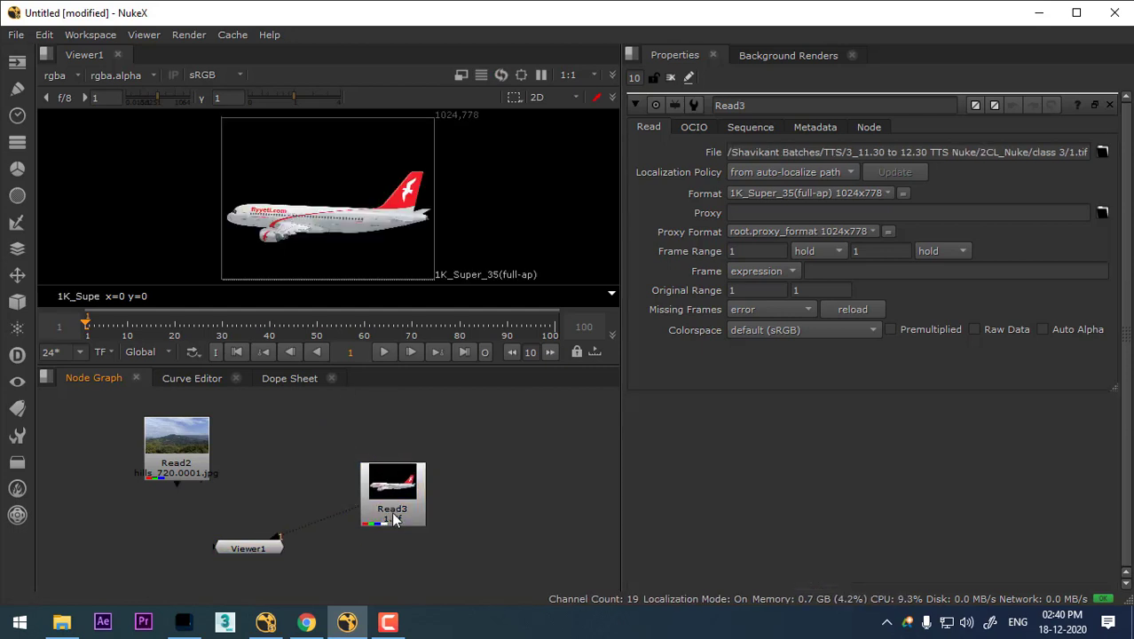
mouse_move(394, 486)
mouse_down()
mouse_move(424, 473)
mouse_move(400, 446)
mouse_up()
click(366, 532)
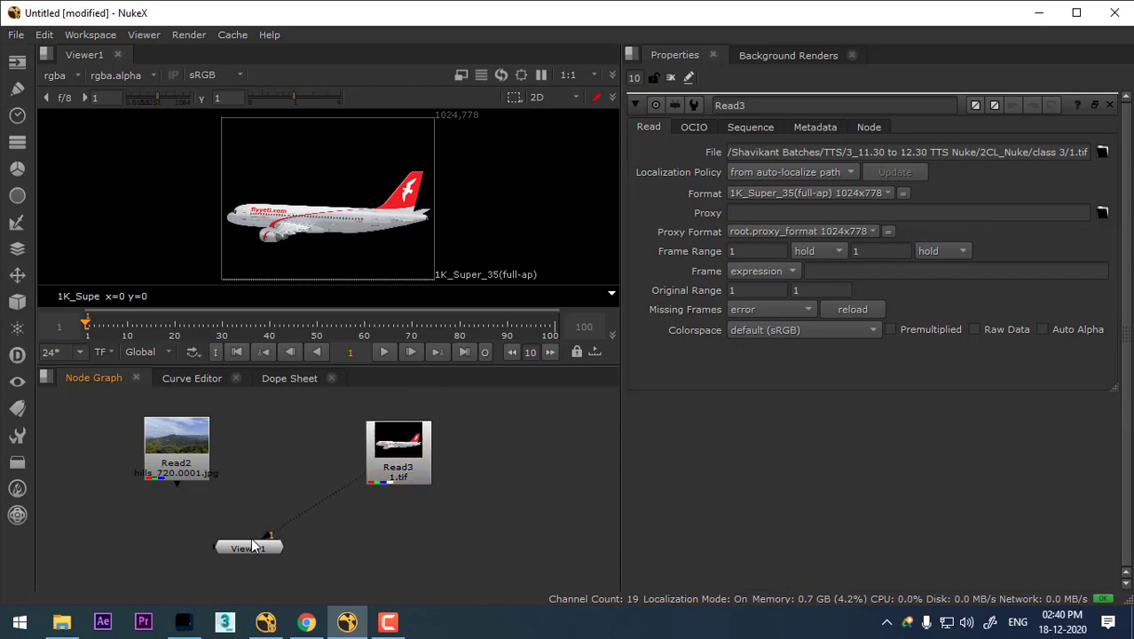
drag(257, 548, 265, 555)
drag(176, 439, 213, 439)
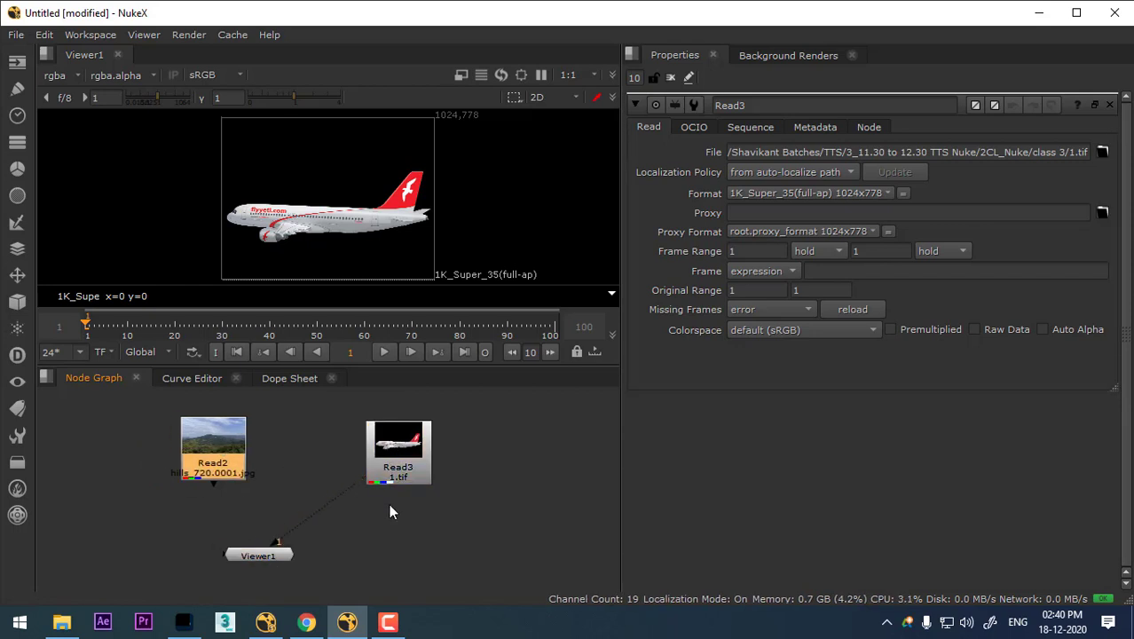
click(391, 508)
Drag 1.tif from the class 3 folder into the graph as Read1, placed right of Read3.
click(61, 621)
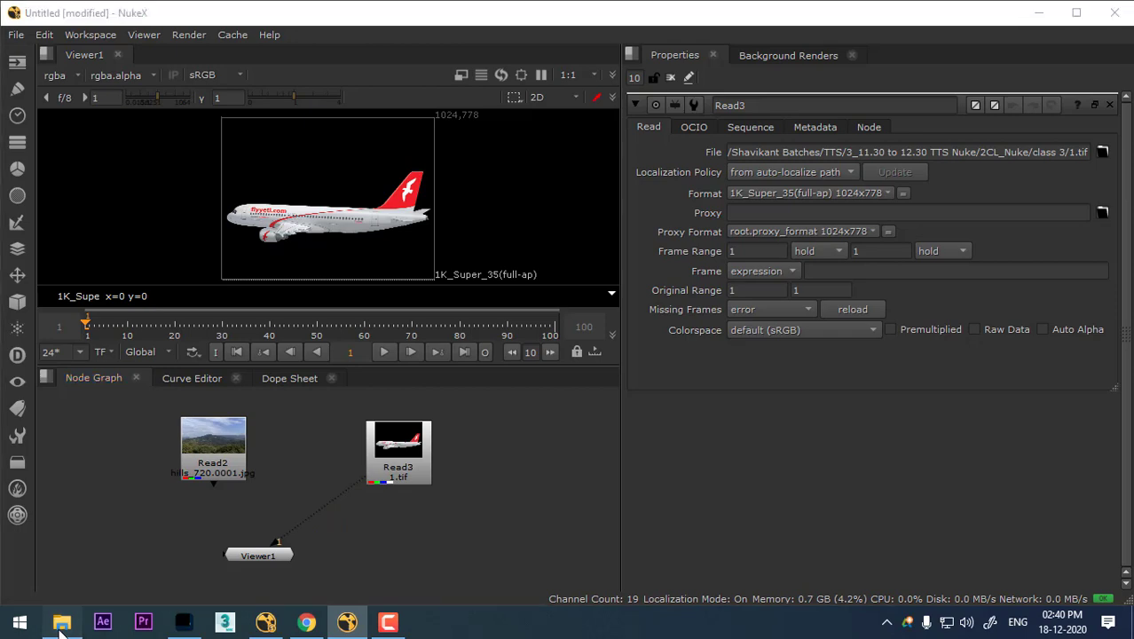
click(731, 299)
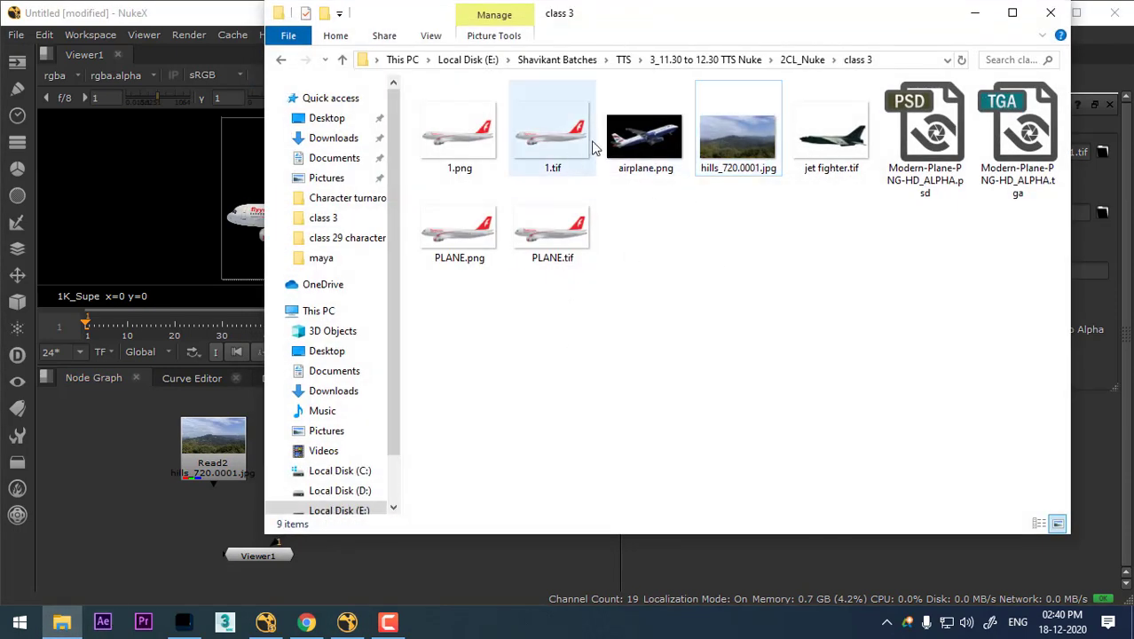
drag(573, 134, 134, 552)
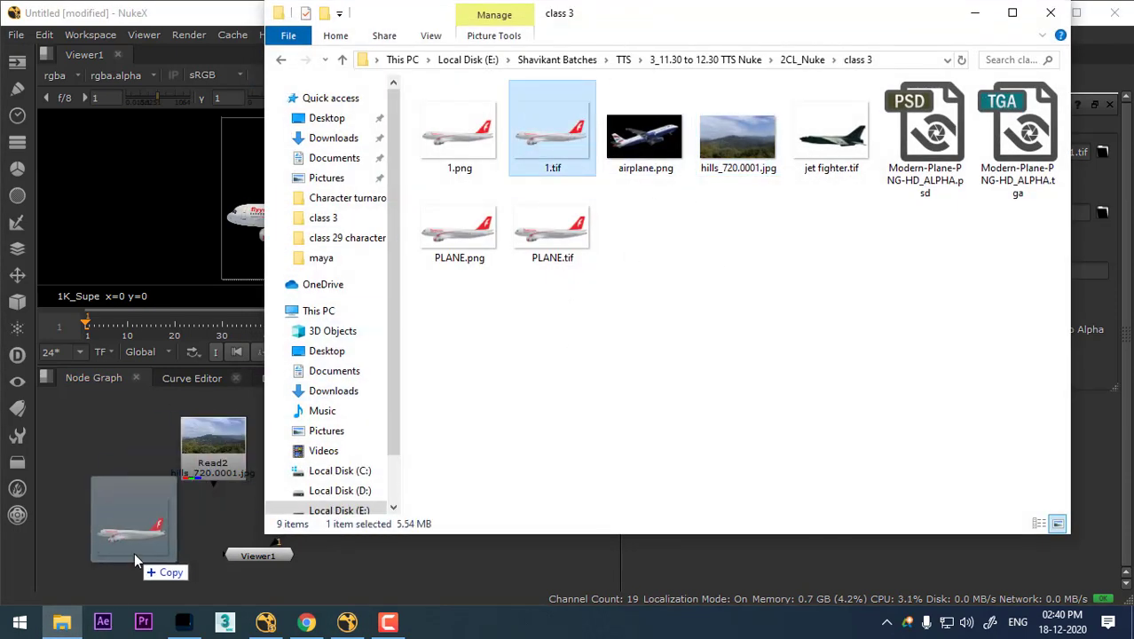
click(974, 13)
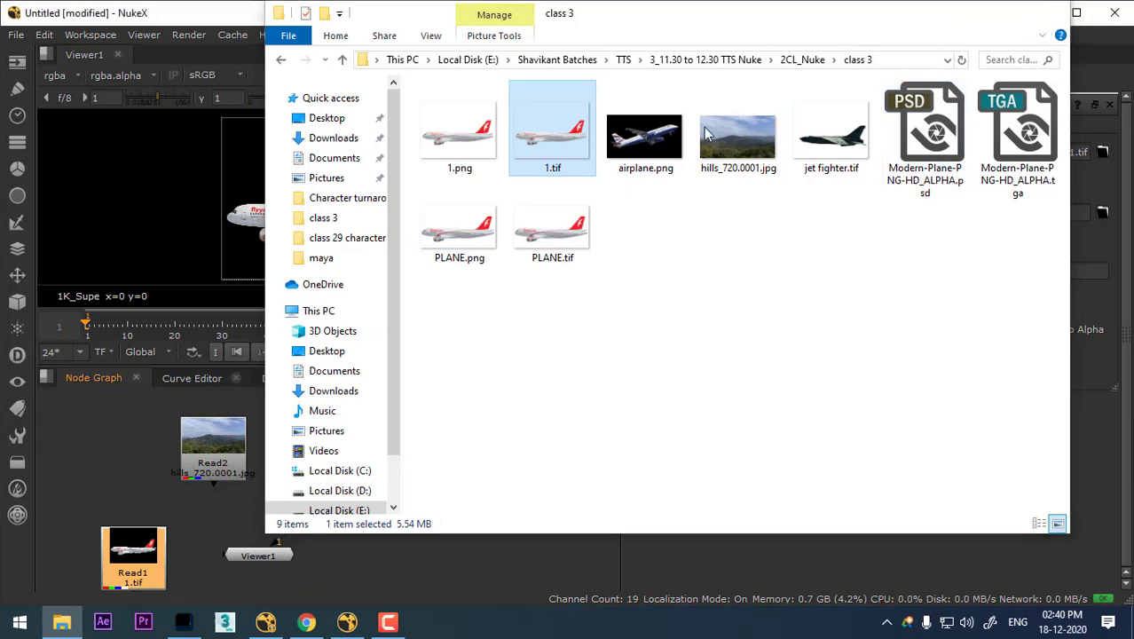
drag(144, 552, 520, 444)
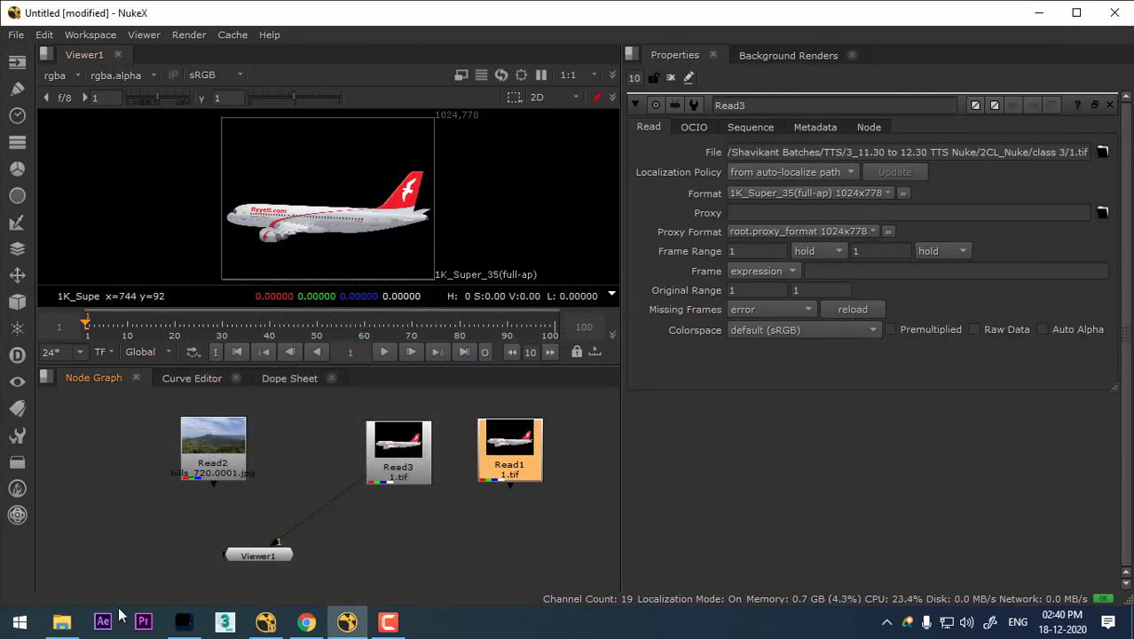
Add a Merge over node compositing Read3's plane over the Read2 hills.
drag(251, 555, 260, 566)
drag(367, 463, 353, 454)
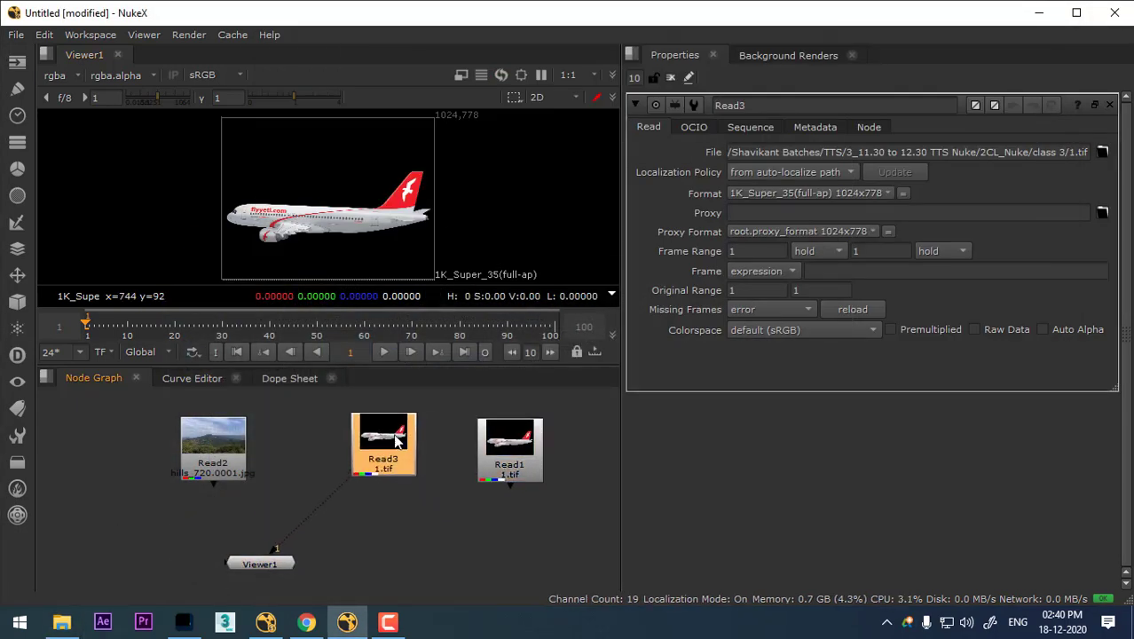
click(325, 516)
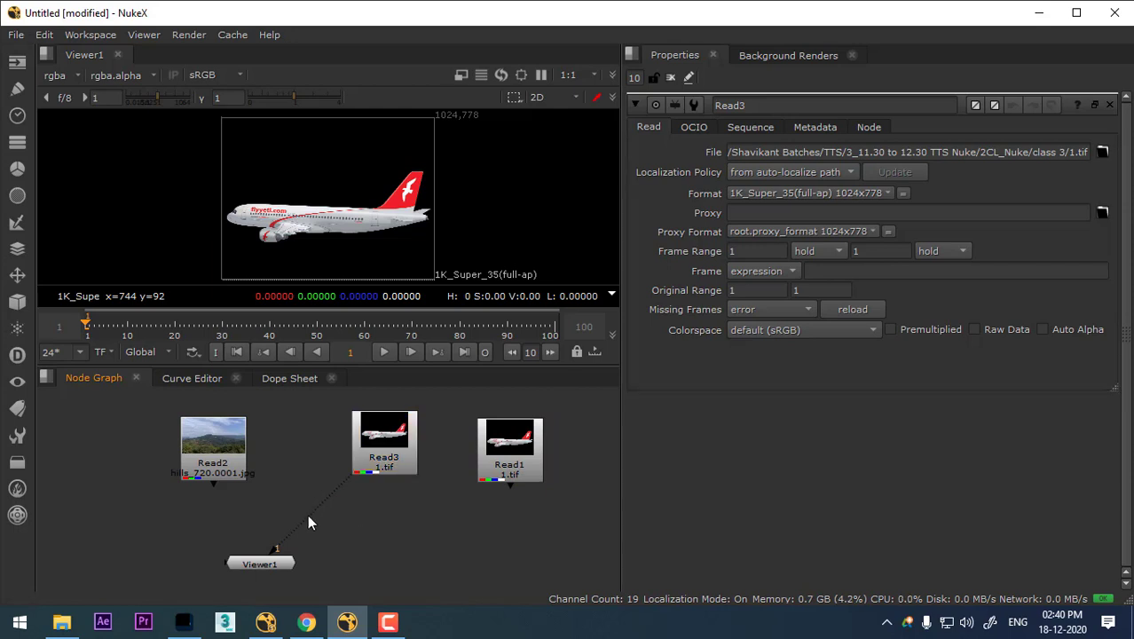
key(m)
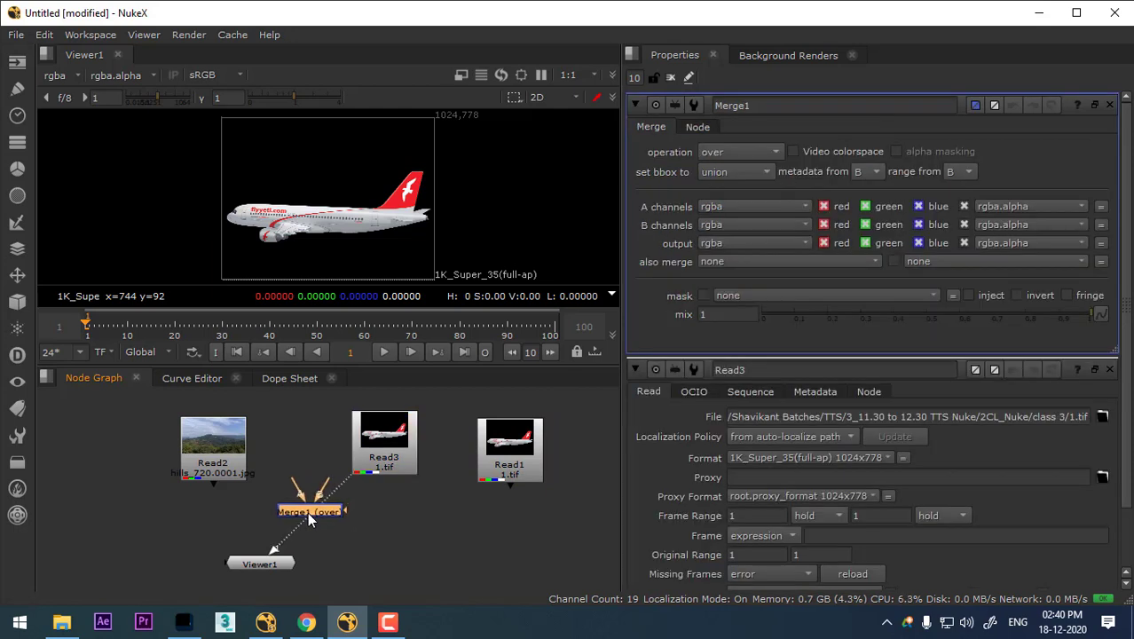
drag(349, 478, 213, 448)
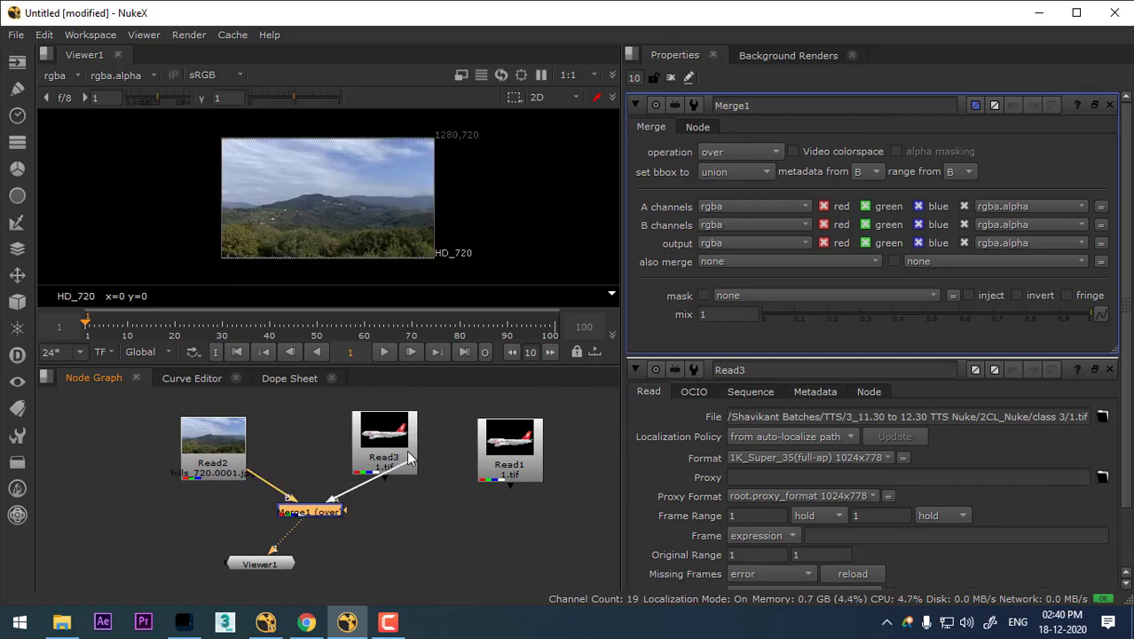
drag(293, 481, 366, 469)
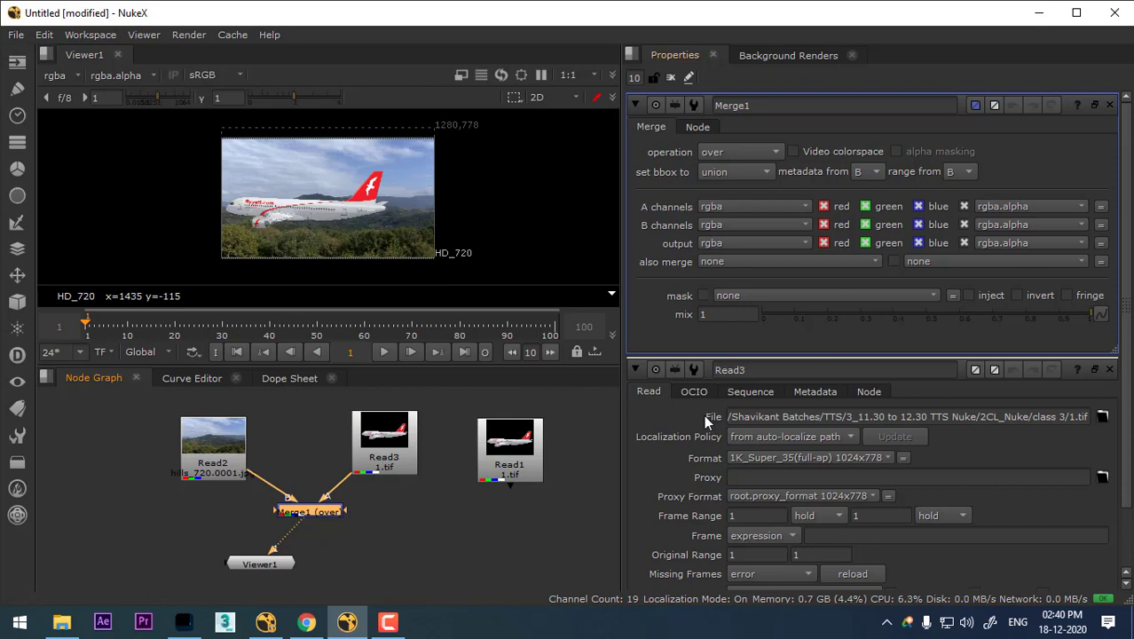
Delete the unused Read1 node.
click(477, 542)
click(509, 439)
key(Delete)
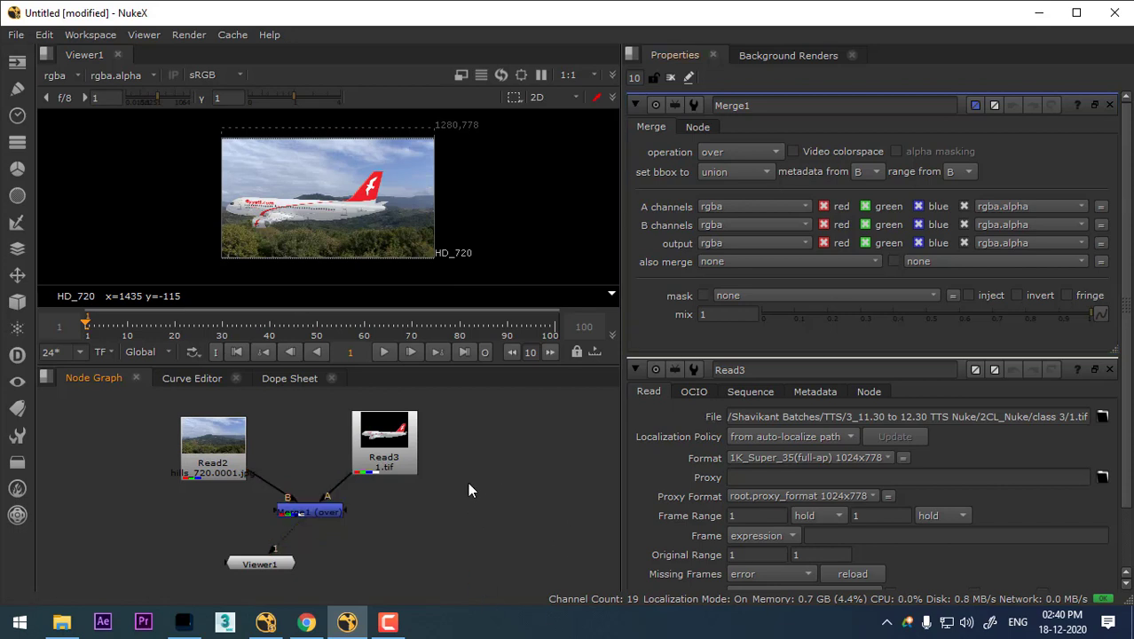
Lock the Properties bin and limit it to 2 open panels.
click(384, 448)
double_click(383, 442)
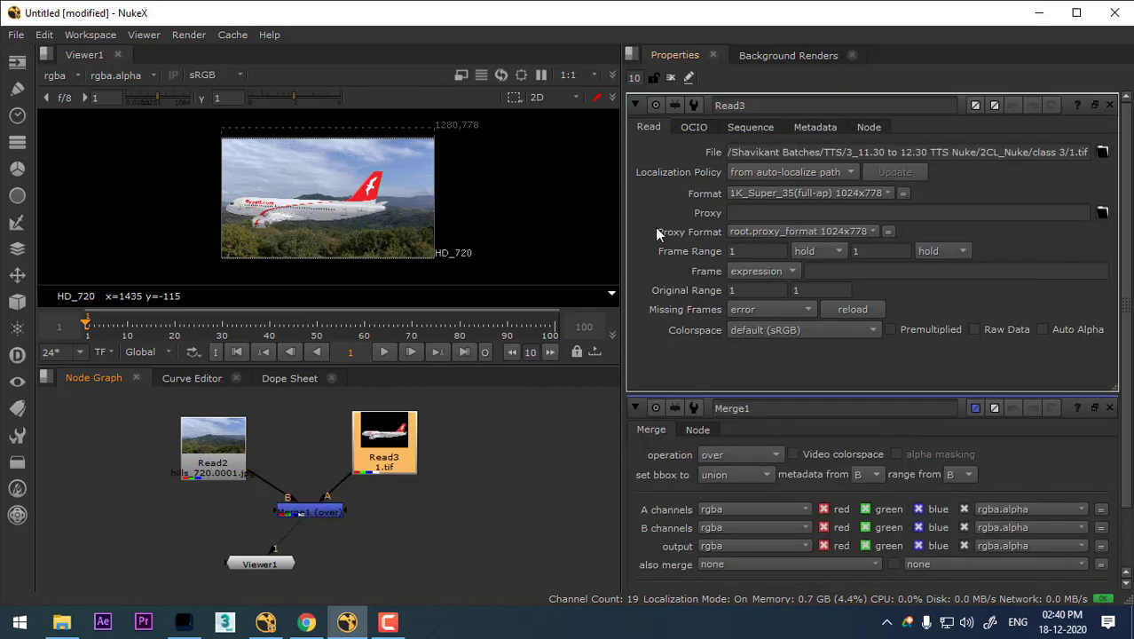
click(655, 77)
text(2)
click(438, 439)
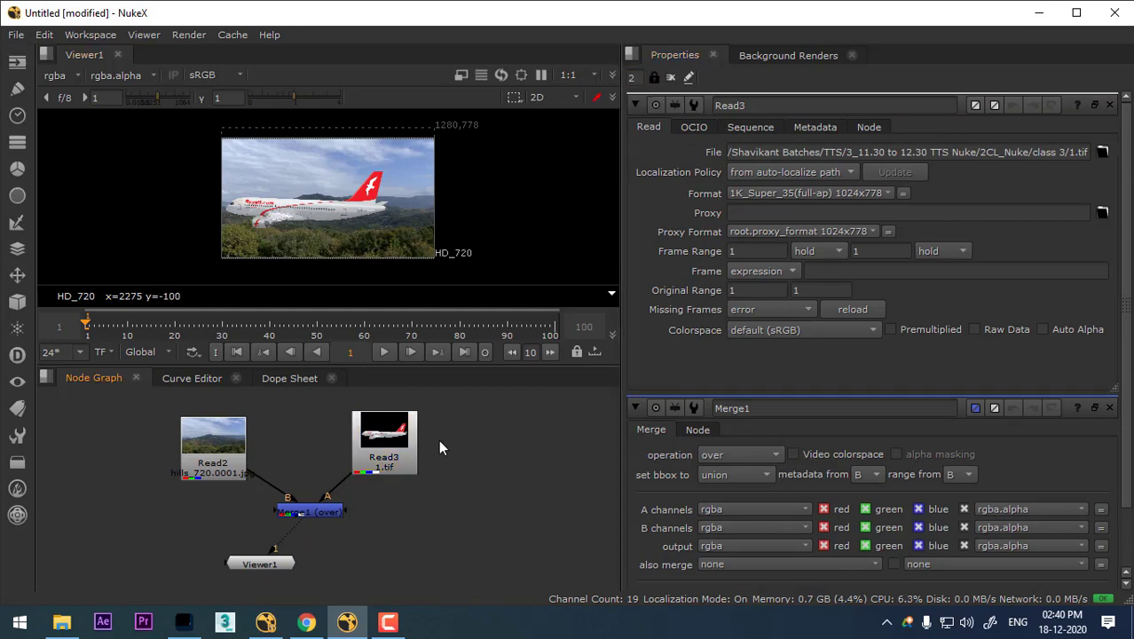
Float Read3's properties in a separate window, then close it.
double_click(393, 440)
drag(667, 266, 811, 191)
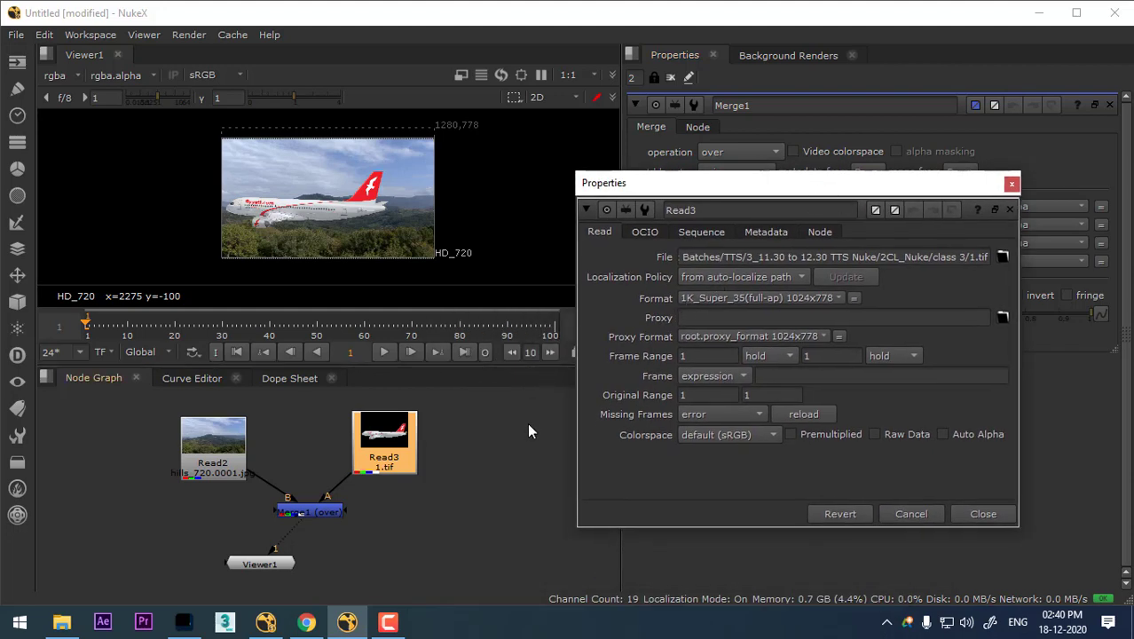
scroll(314, 211, up, 2)
scroll(314, 210, down, 1)
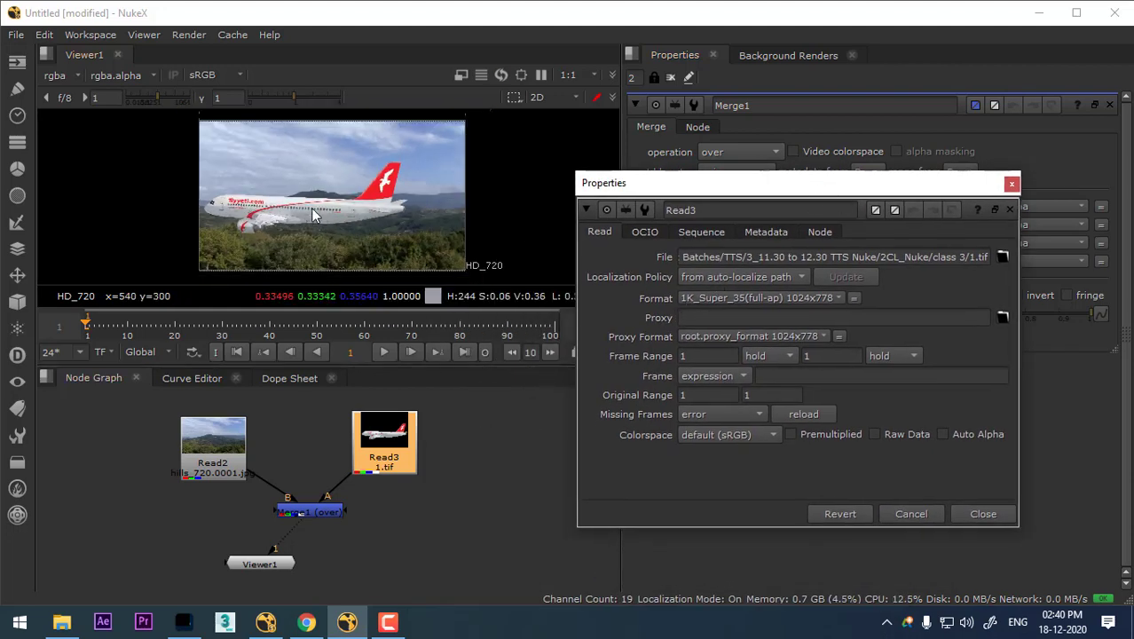
click(1011, 186)
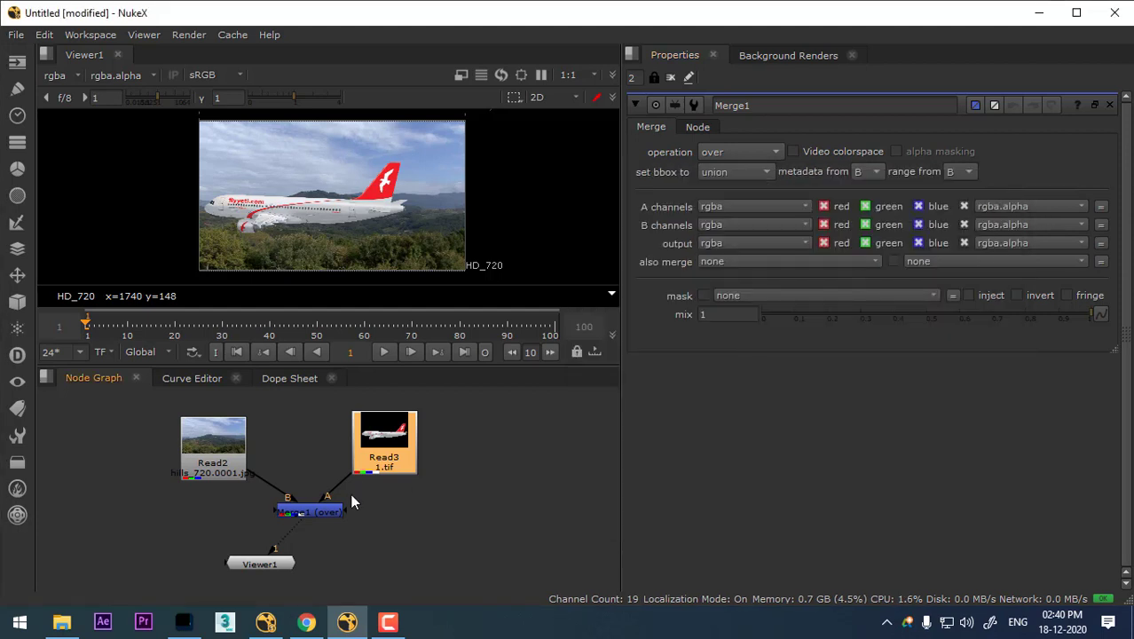
Dock the Node Graph in the right pane and enlarge the viewer over the Curve Editor.
click(512, 452)
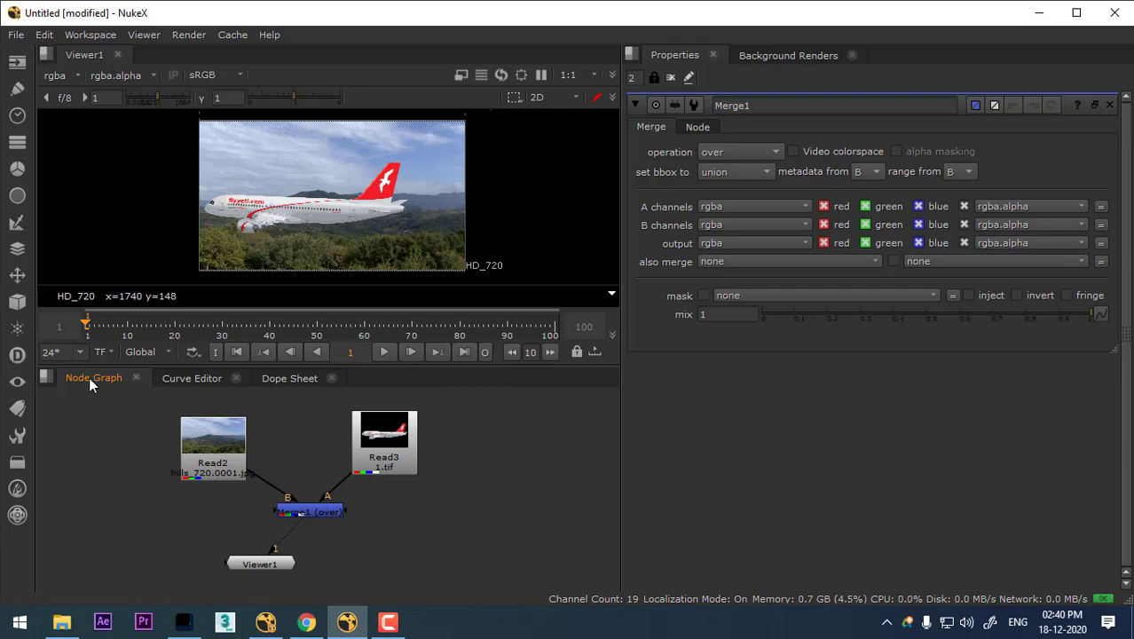
mouse_move(88, 376)
mouse_down()
mouse_move(892, 68)
mouse_move(858, 135)
mouse_up()
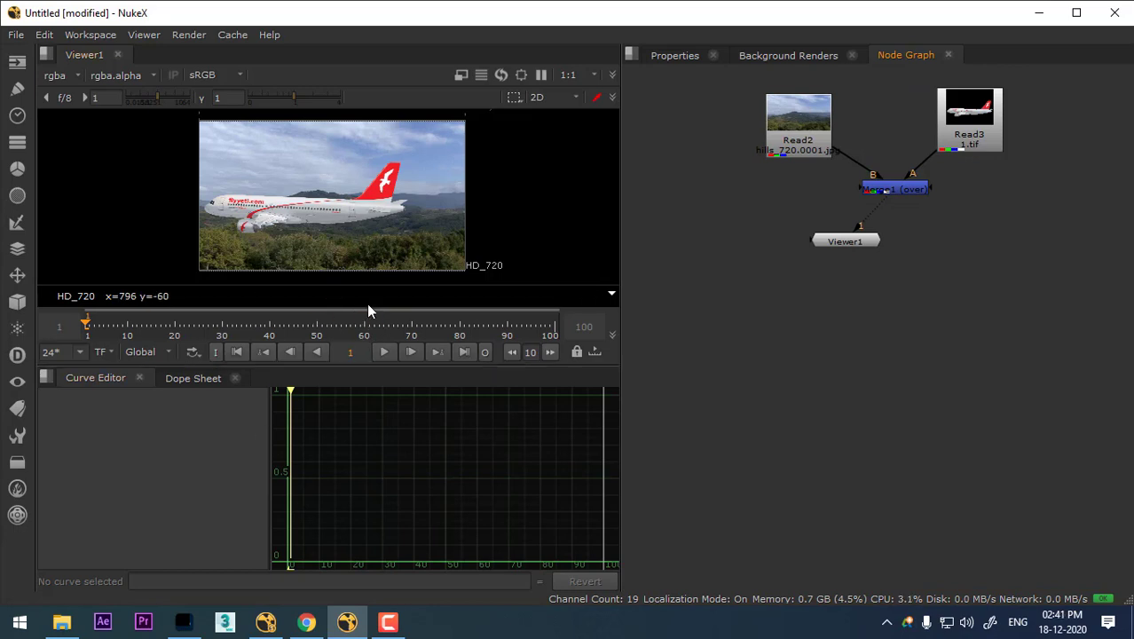
drag(352, 364, 357, 522)
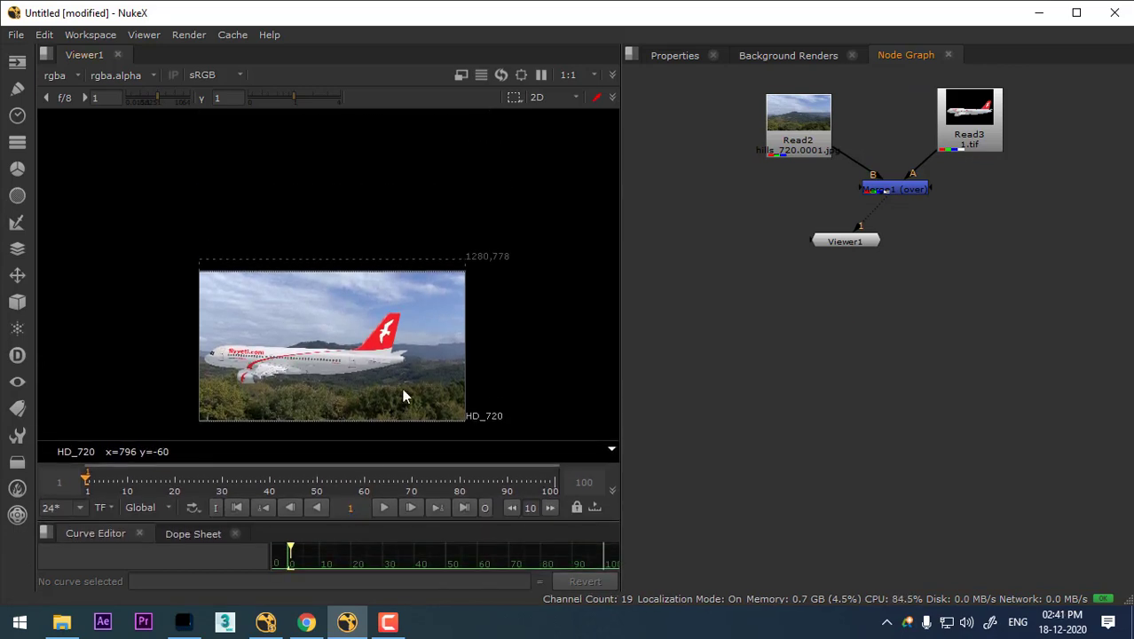
Zoom and pan around the airliner composite, then fit it to the viewer with F.
scroll(374, 353, down, 2)
scroll(363, 372, up, 3)
scroll(346, 213, down, 3)
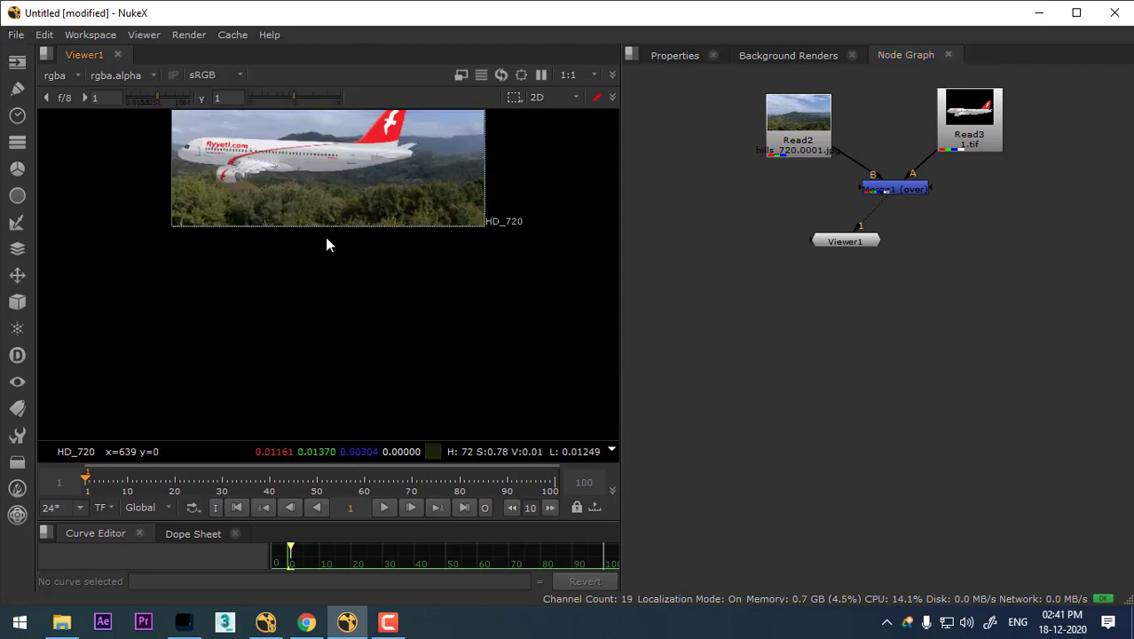
scroll(325, 240, up, 2)
scroll(327, 241, down, 2)
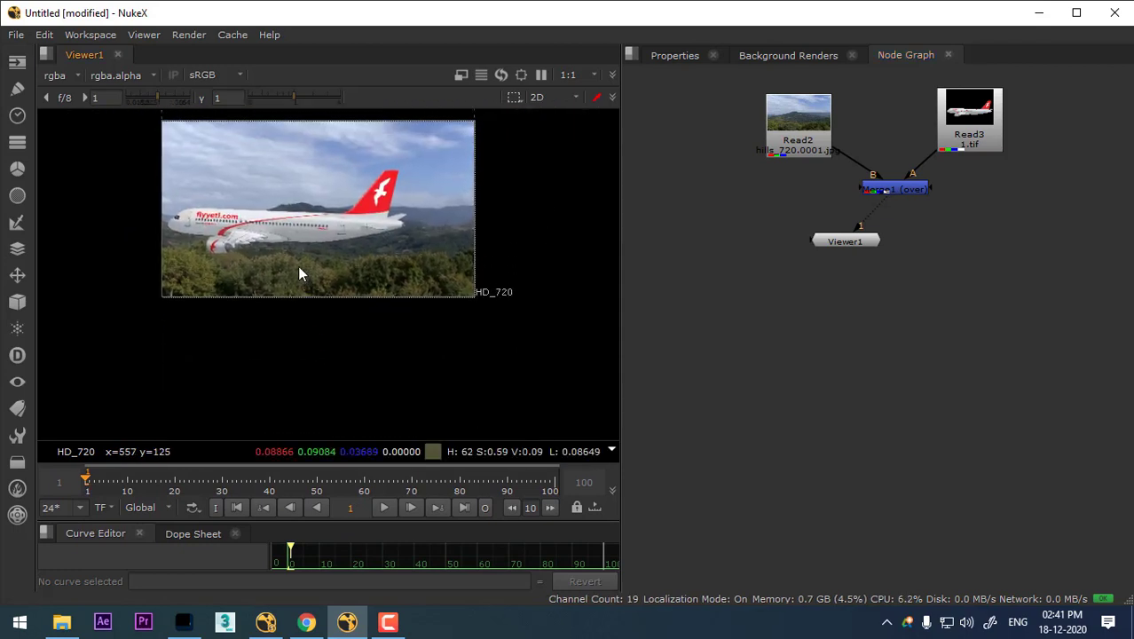
scroll(298, 270, down, 2)
scroll(291, 301, up, 2)
scroll(291, 301, up, 2)
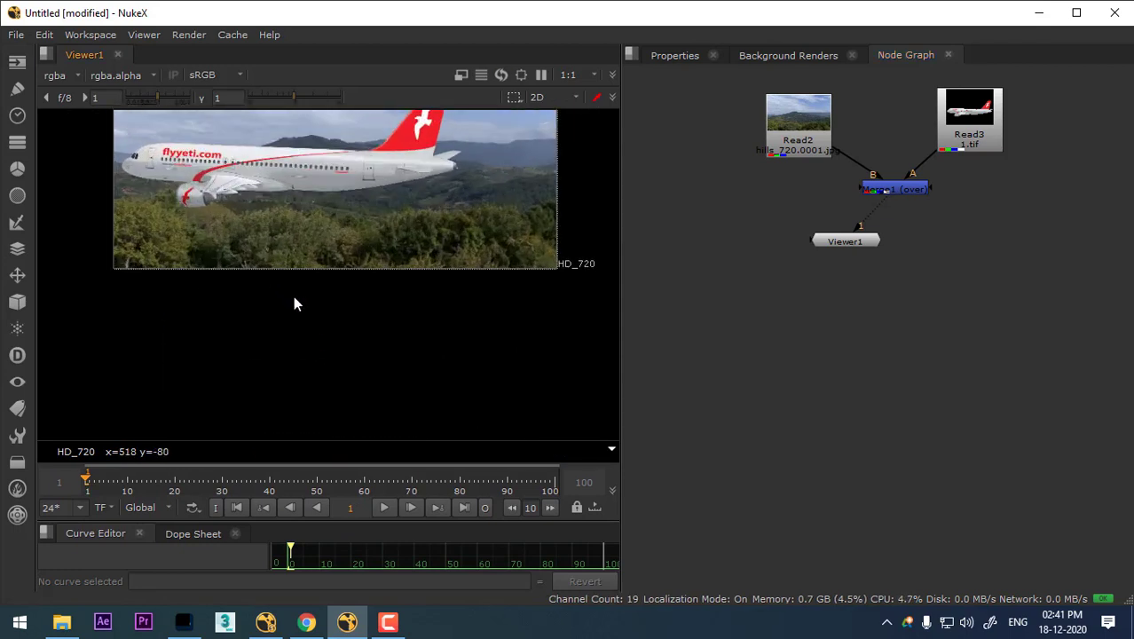
scroll(295, 303, down, 3)
scroll(295, 306, up, 2)
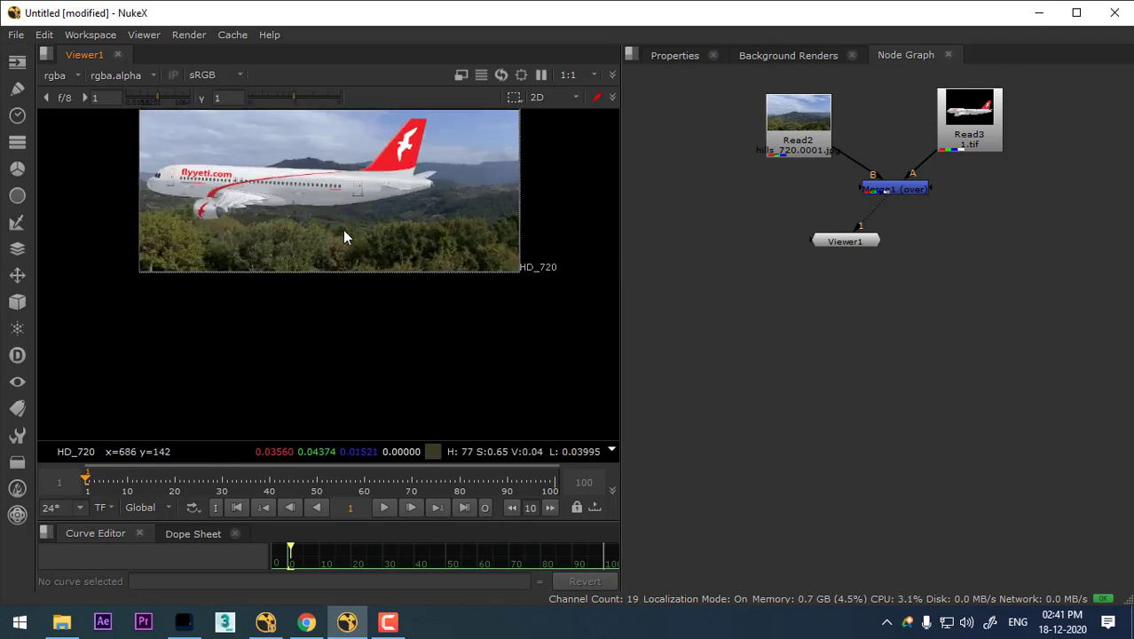
scroll(337, 229, down, 3)
scroll(310, 266, up, 2)
scroll(310, 267, up, 2)
scroll(311, 266, down, 2)
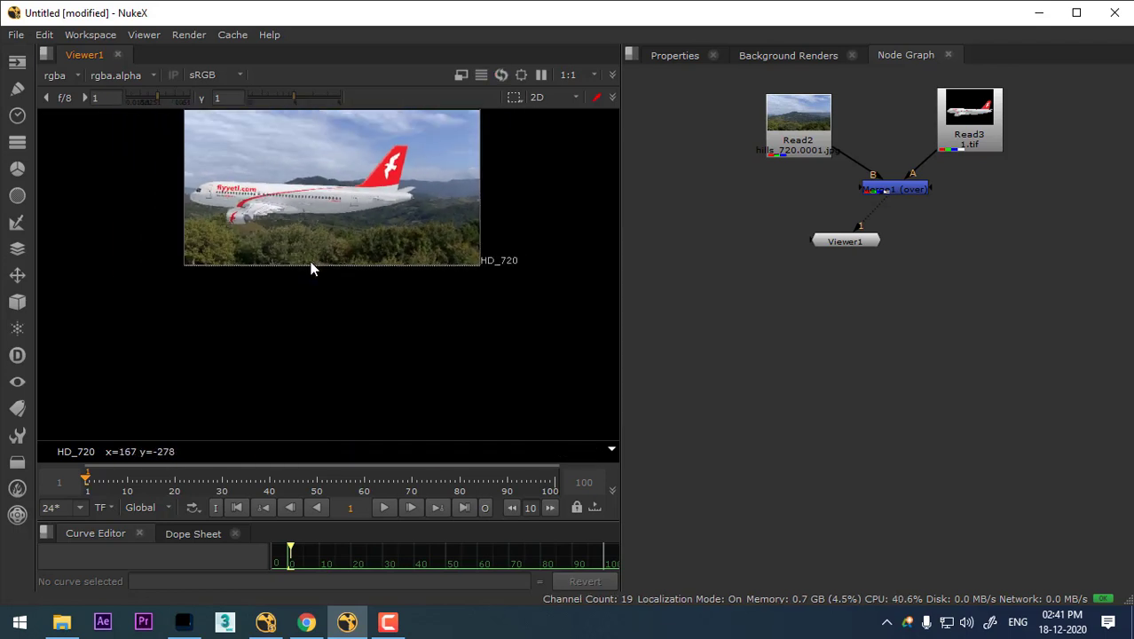
scroll(293, 285, down, 1)
mouse_move(334, 240)
mouse_down()
mouse_move(304, 270)
mouse_move(186, 295)
mouse_up()
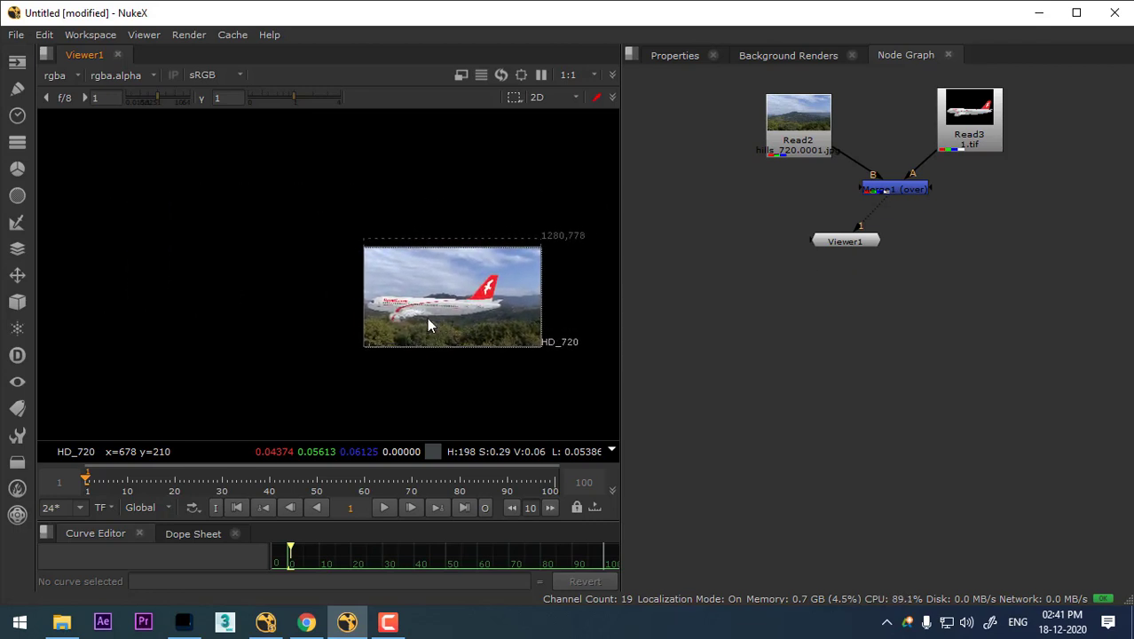
mouse_move(186, 303)
mouse_down()
mouse_move(514, 310)
mouse_move(312, 314)
mouse_move(523, 322)
mouse_up()
scroll(529, 318, up, 1)
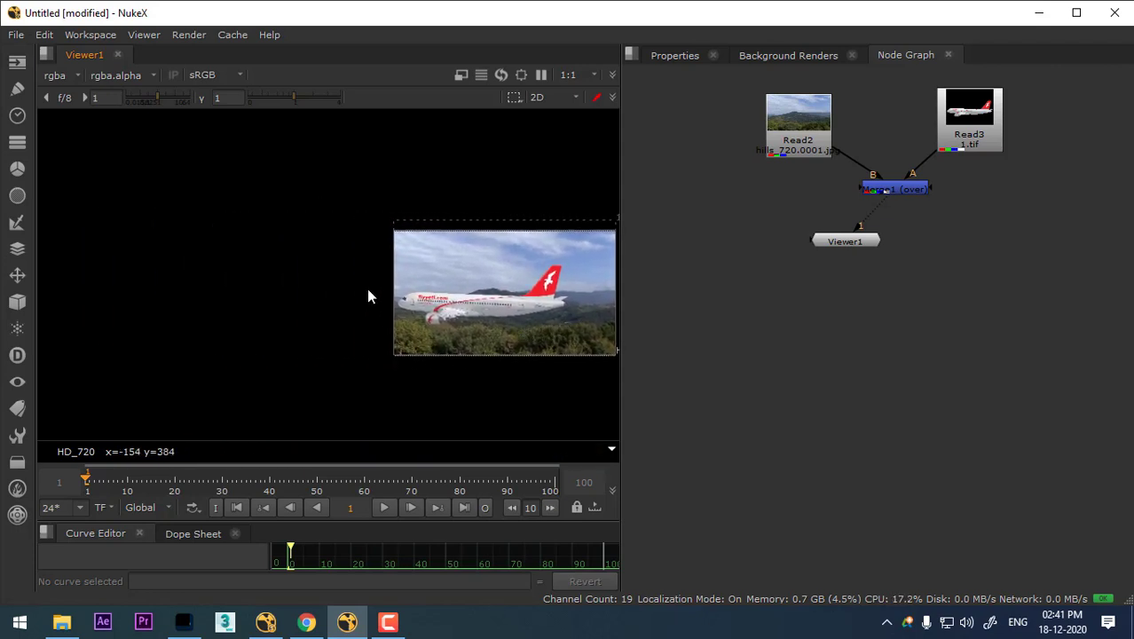
scroll(369, 295, down, 1)
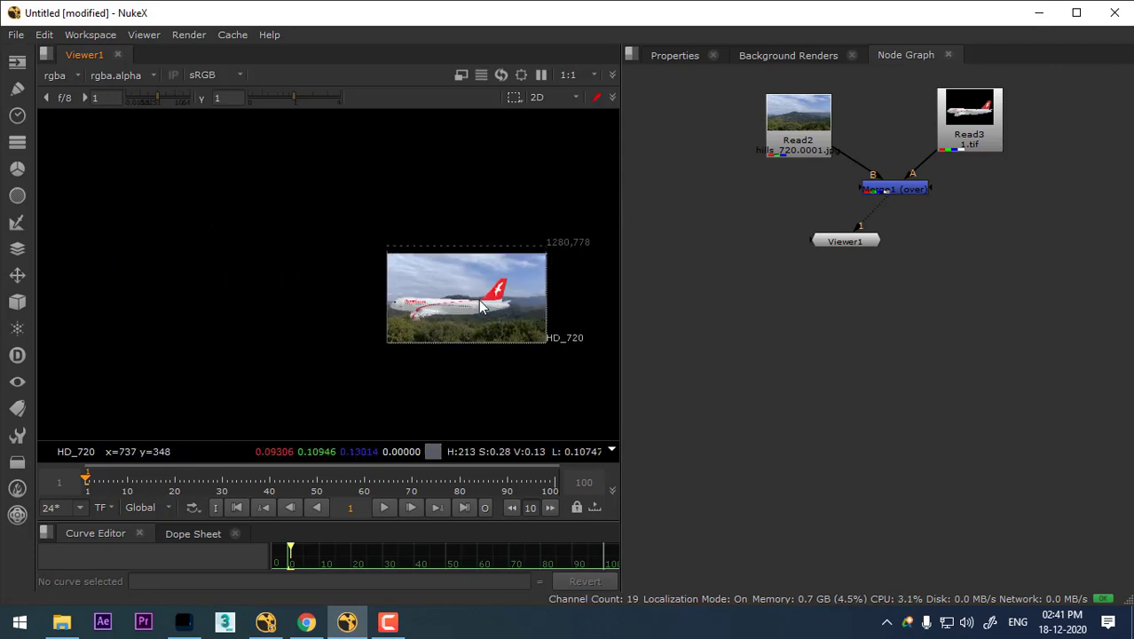
scroll(449, 274, up, 3)
scroll(565, 242, down, 2)
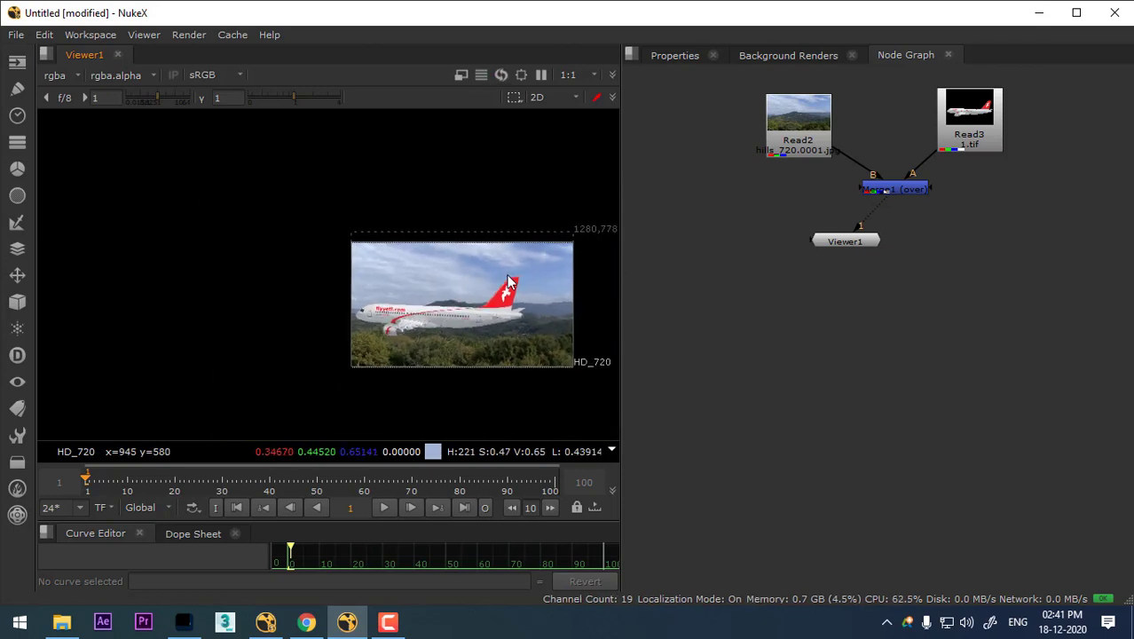
scroll(527, 266, up, 1)
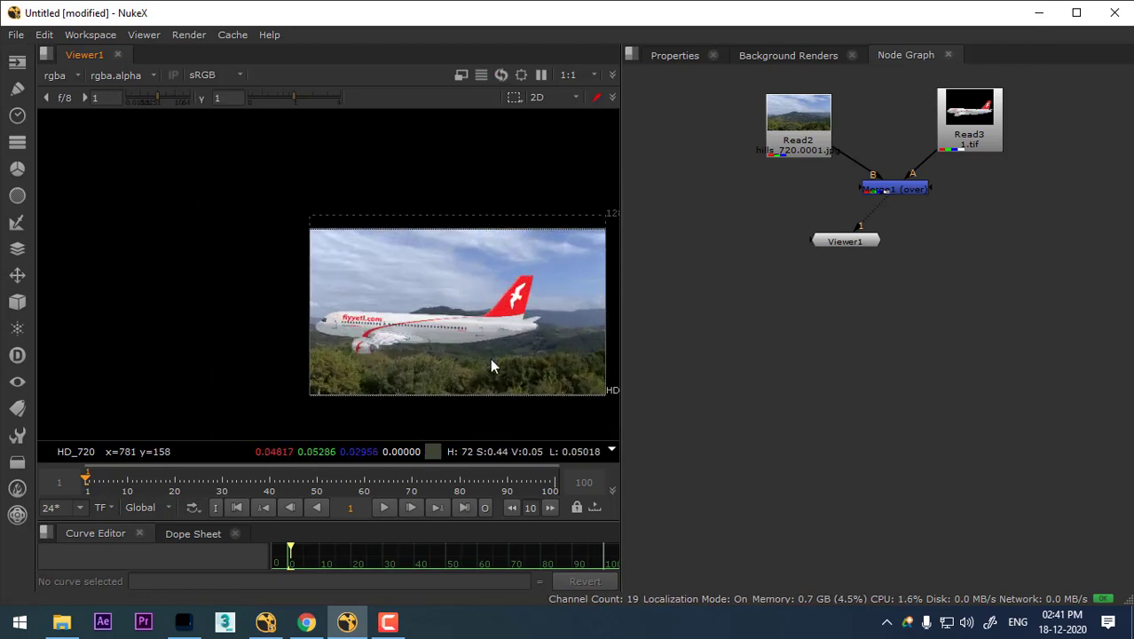
key(f)
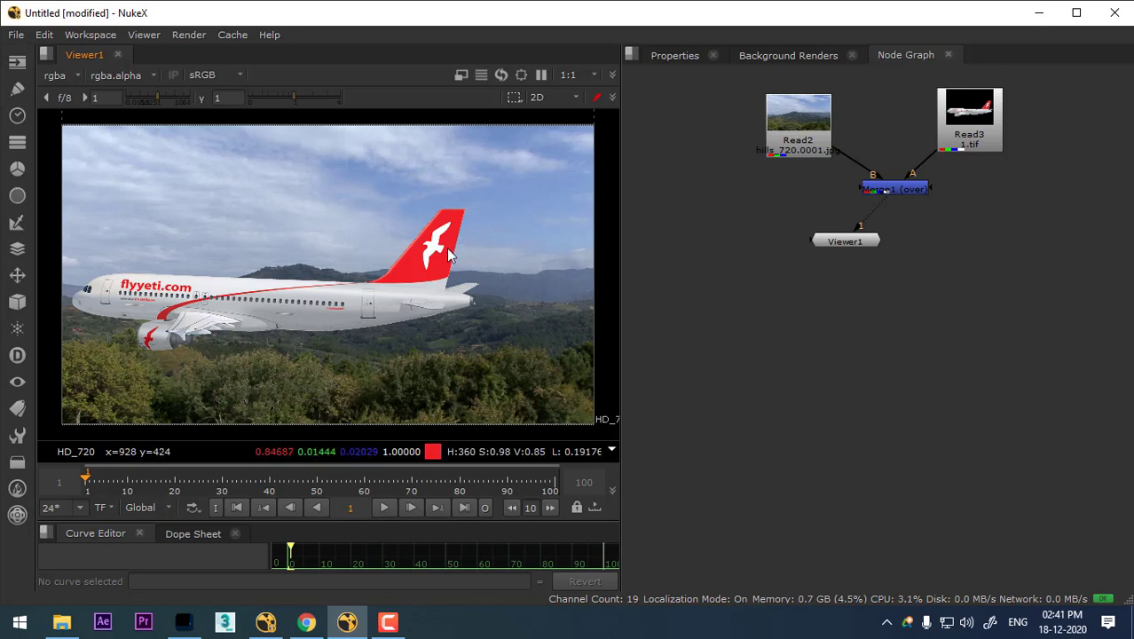
drag(284, 298, 281, 321)
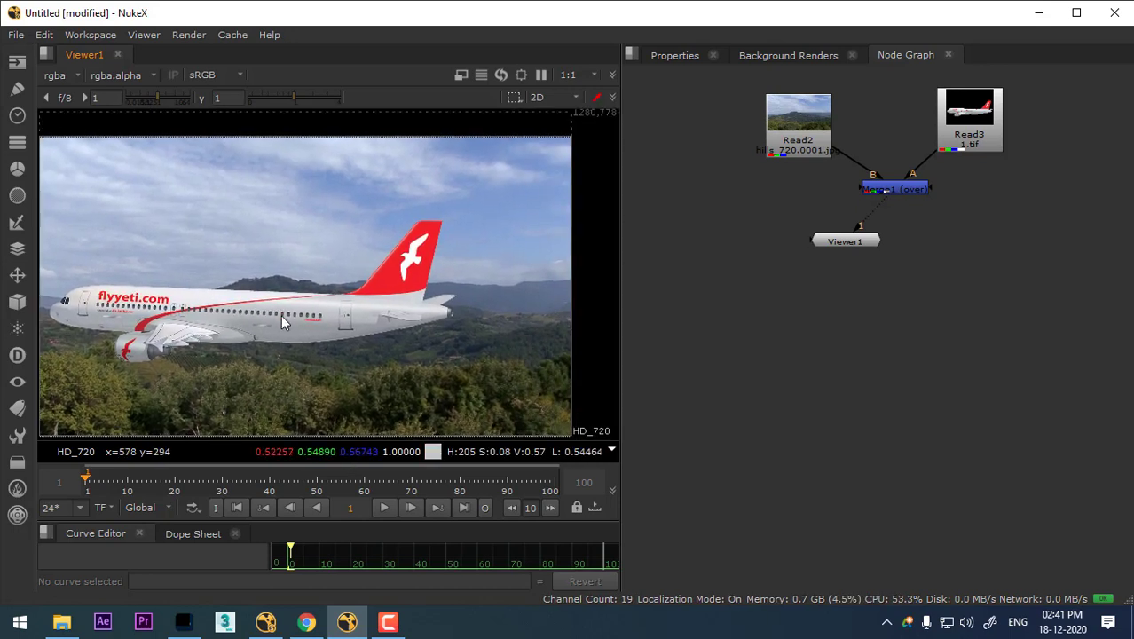
click(74, 74)
click(91, 112)
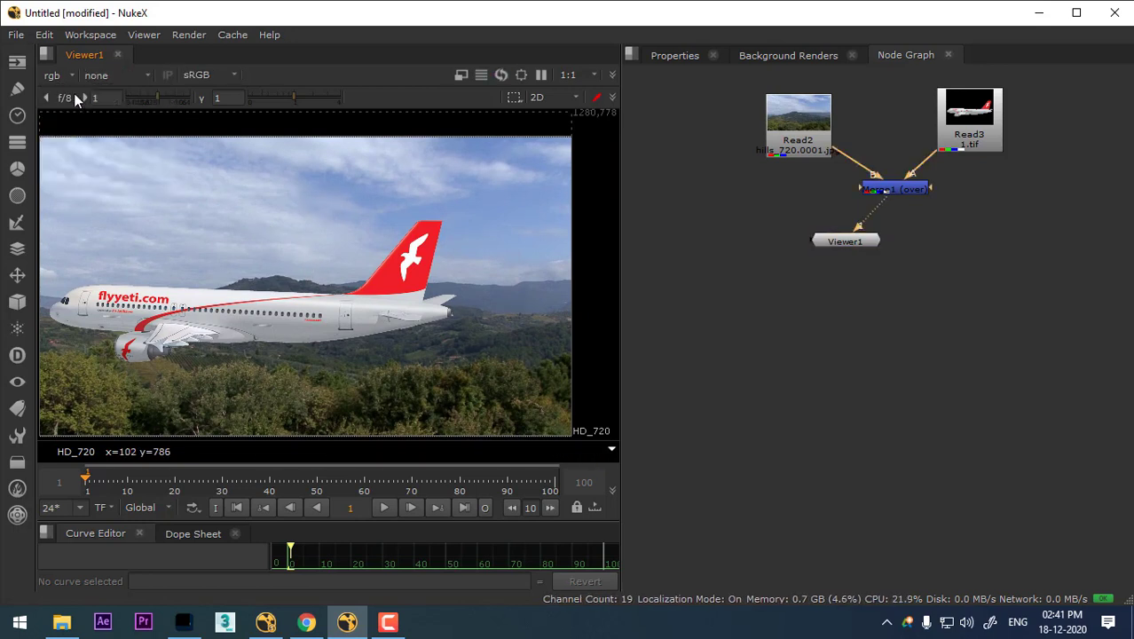
drag(908, 190, 902, 204)
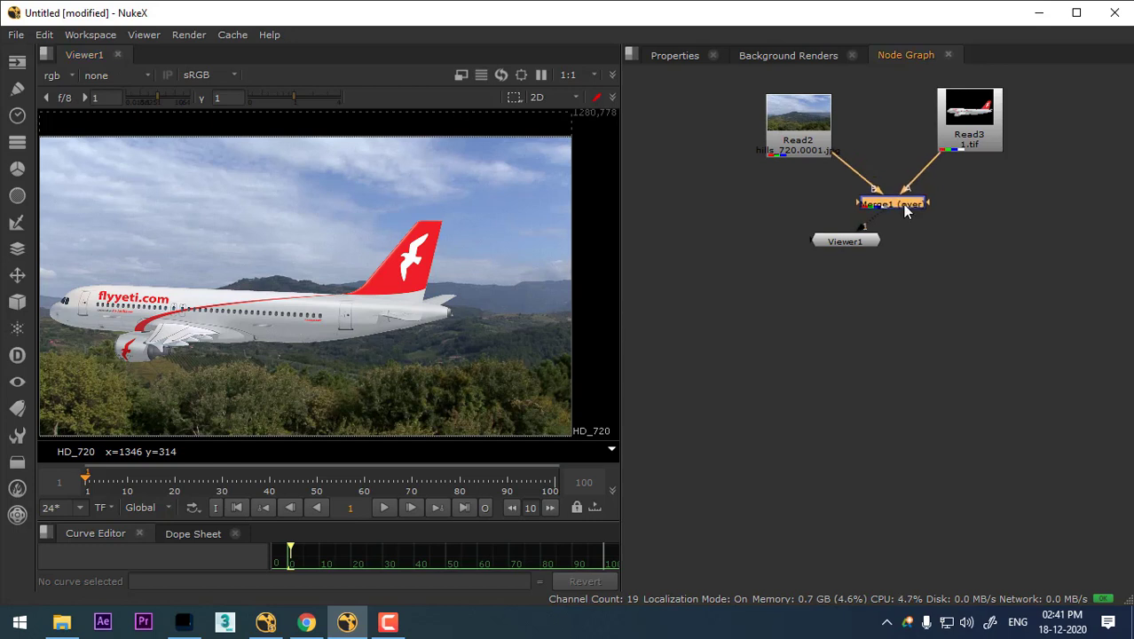
click(71, 75)
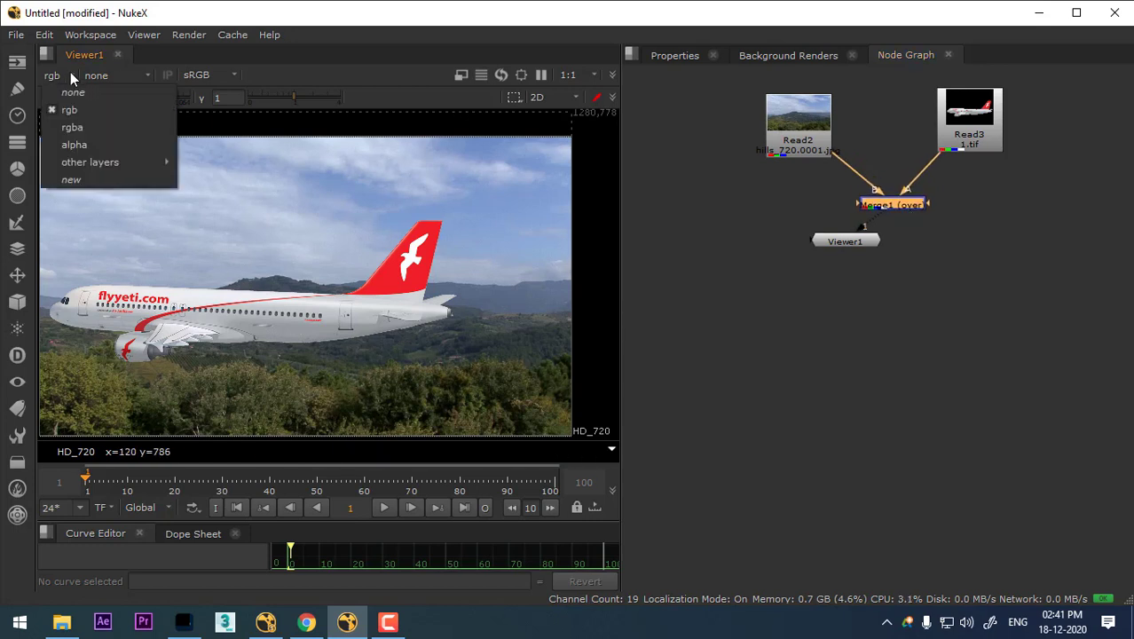
click(87, 128)
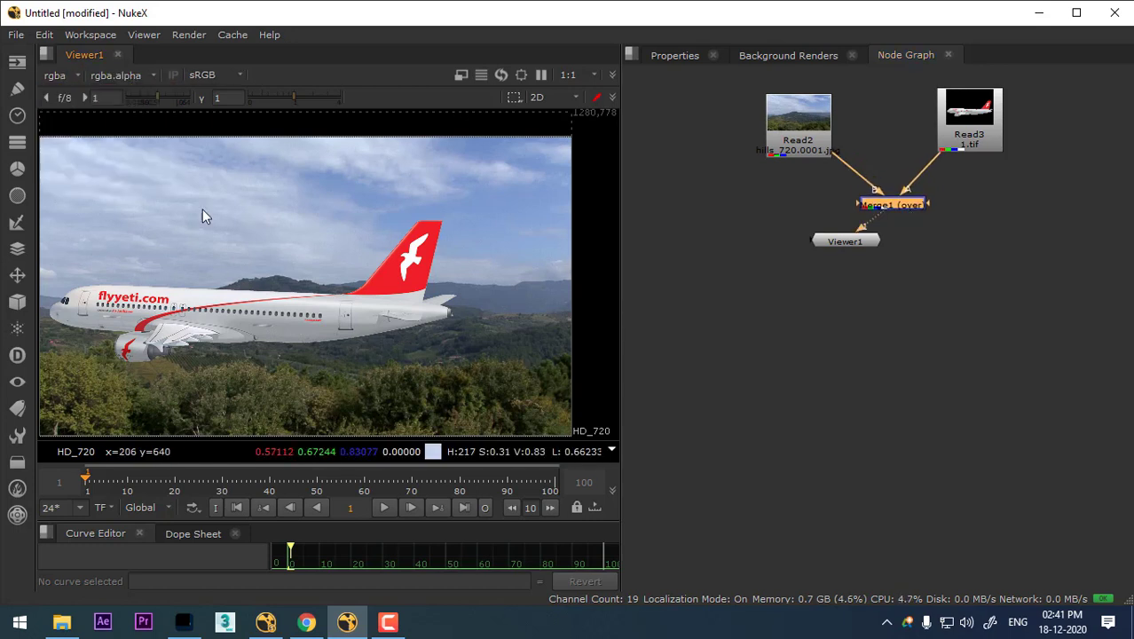
key(r)
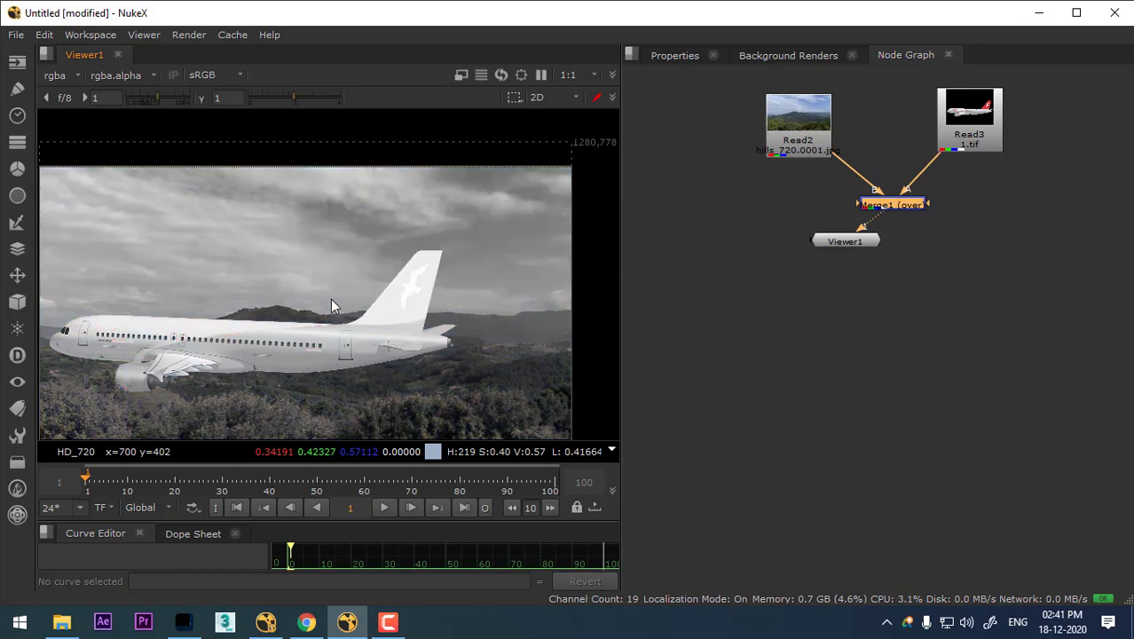
key(r)
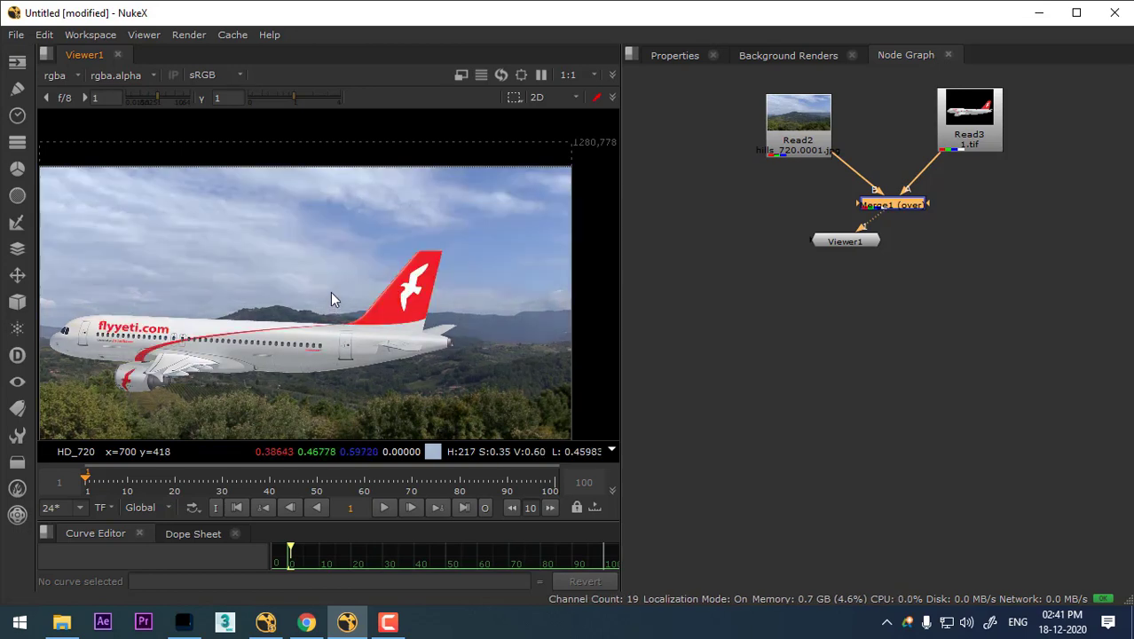
key(g)
key(g)
key(b)
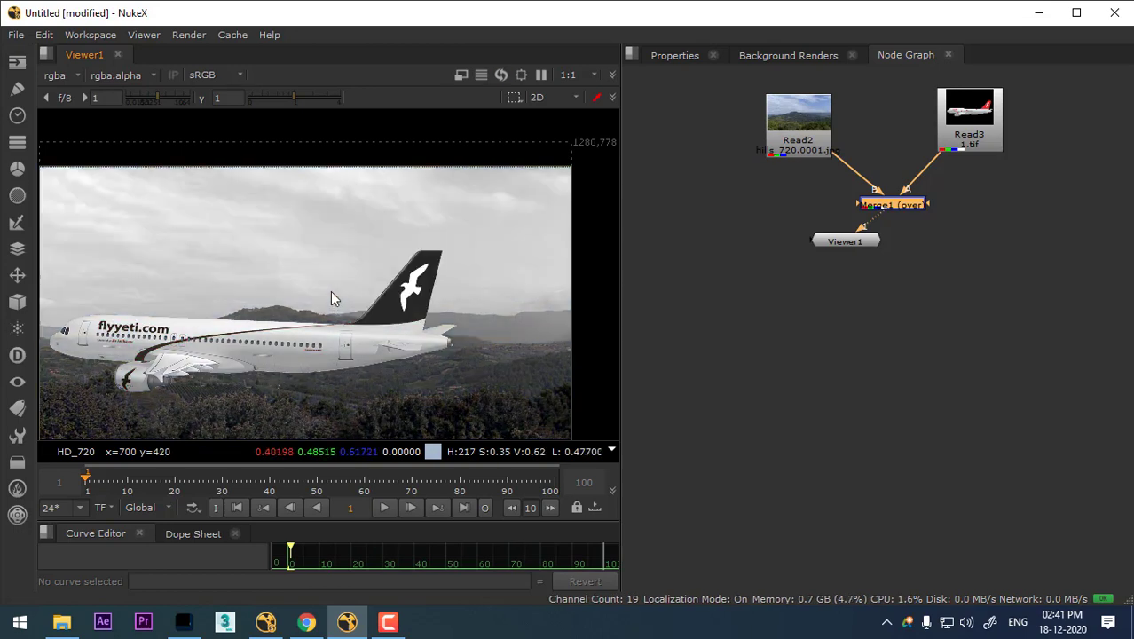
key(b)
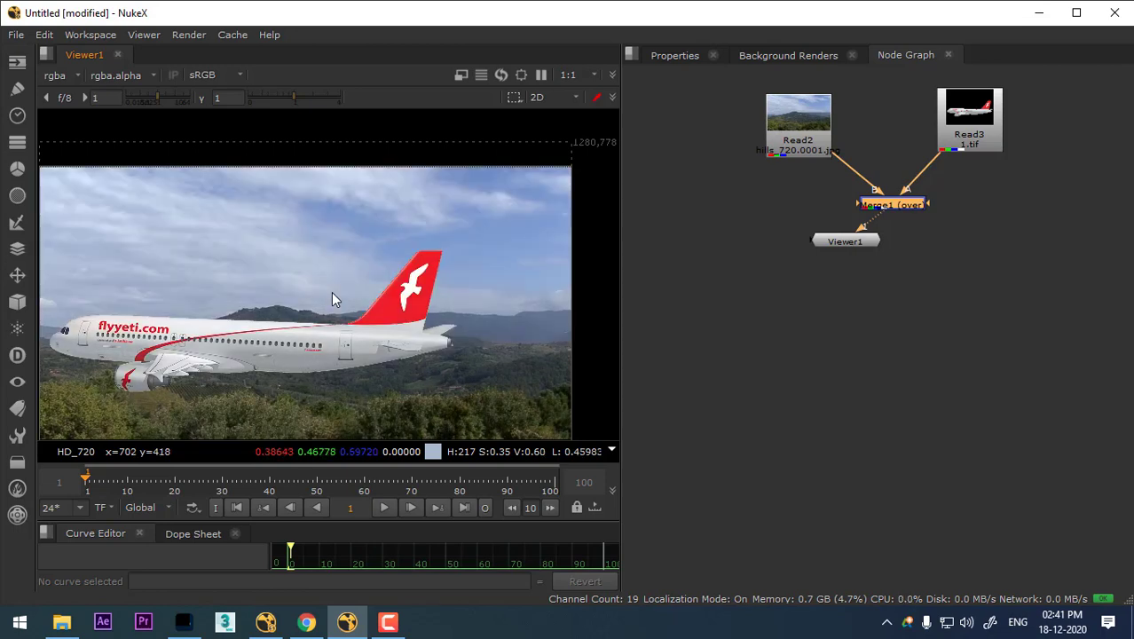
key(a)
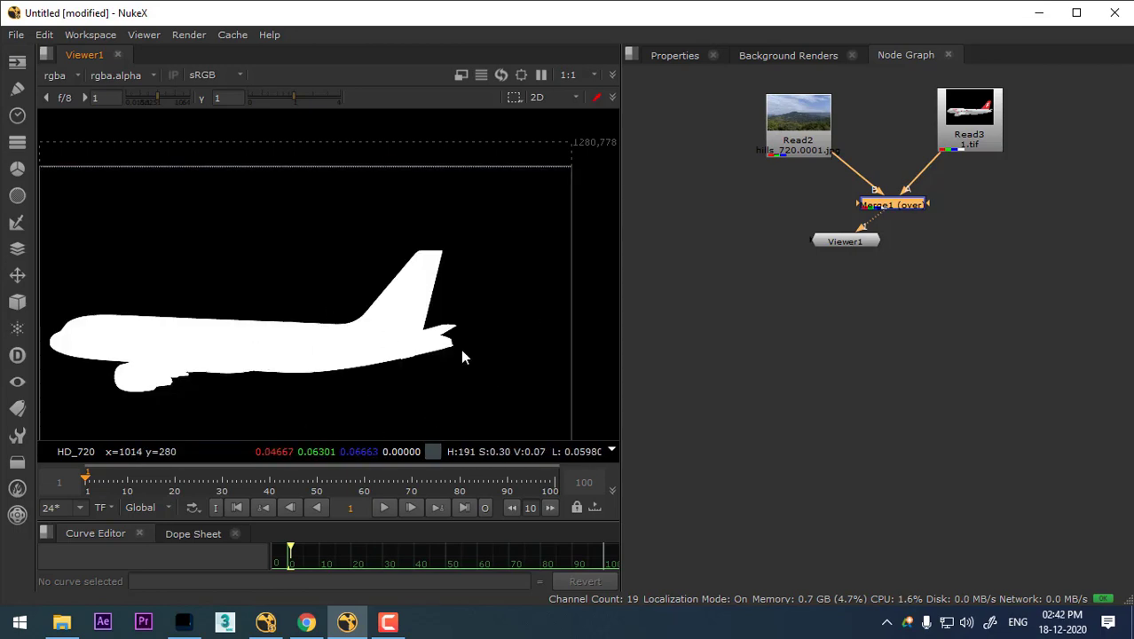
key(a)
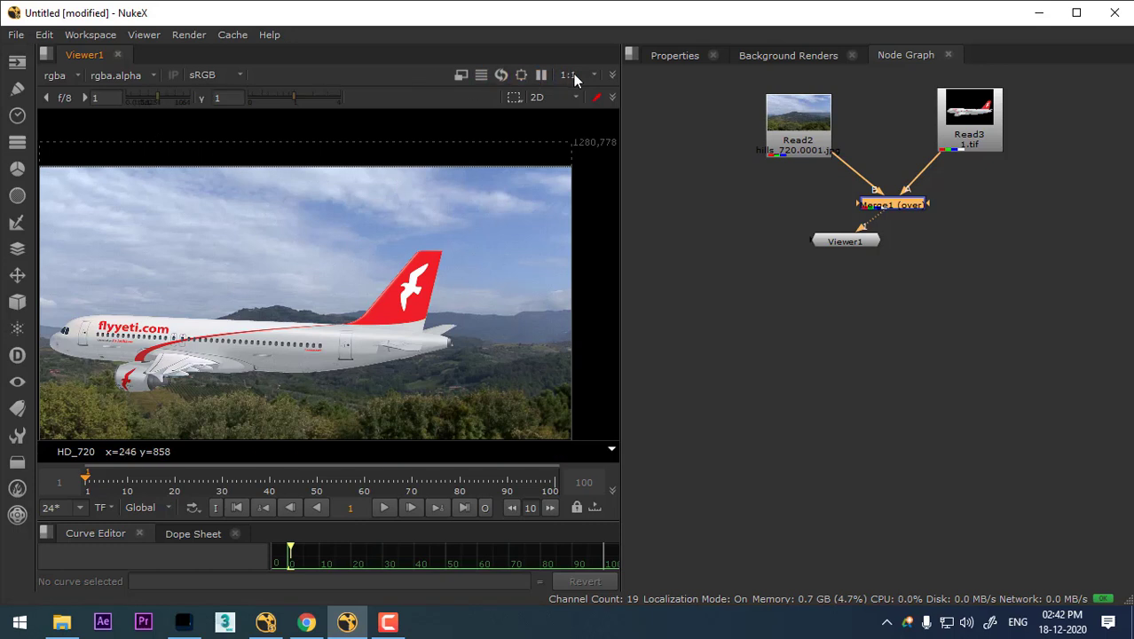
View the composite's Red, Green, then Blue channels in turn.
click(614, 75)
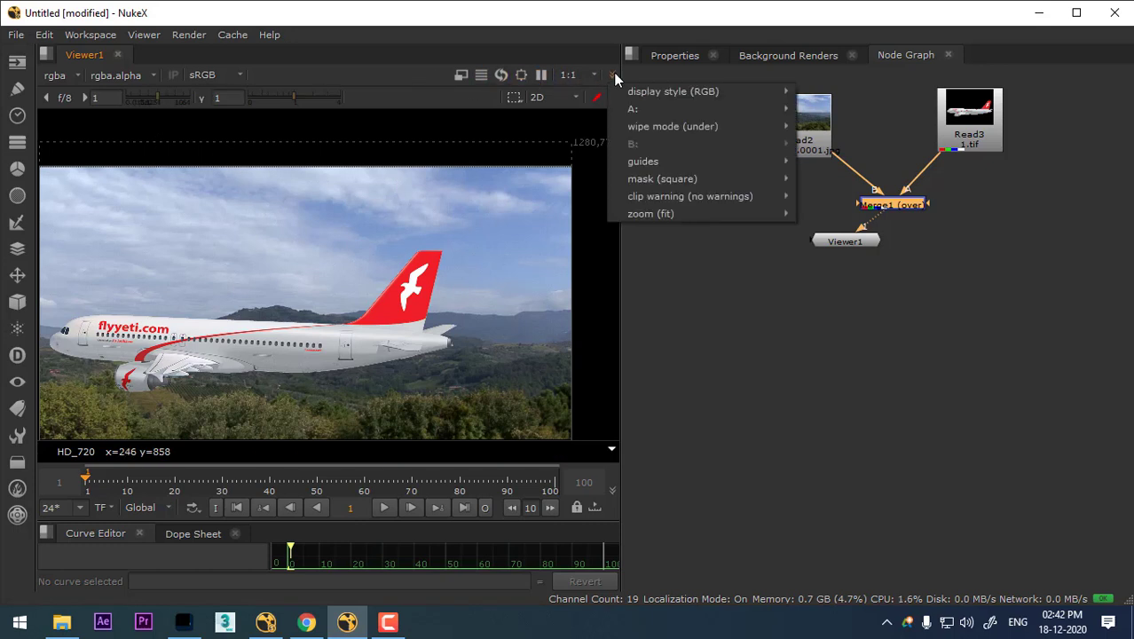
mouse_move(635, 92)
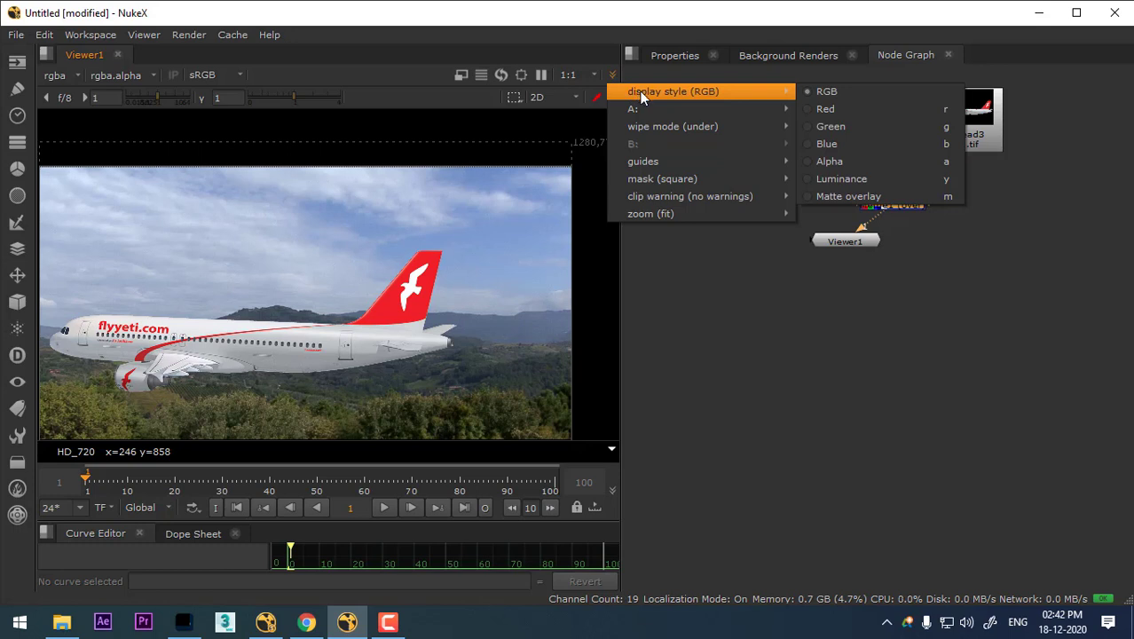
click(841, 111)
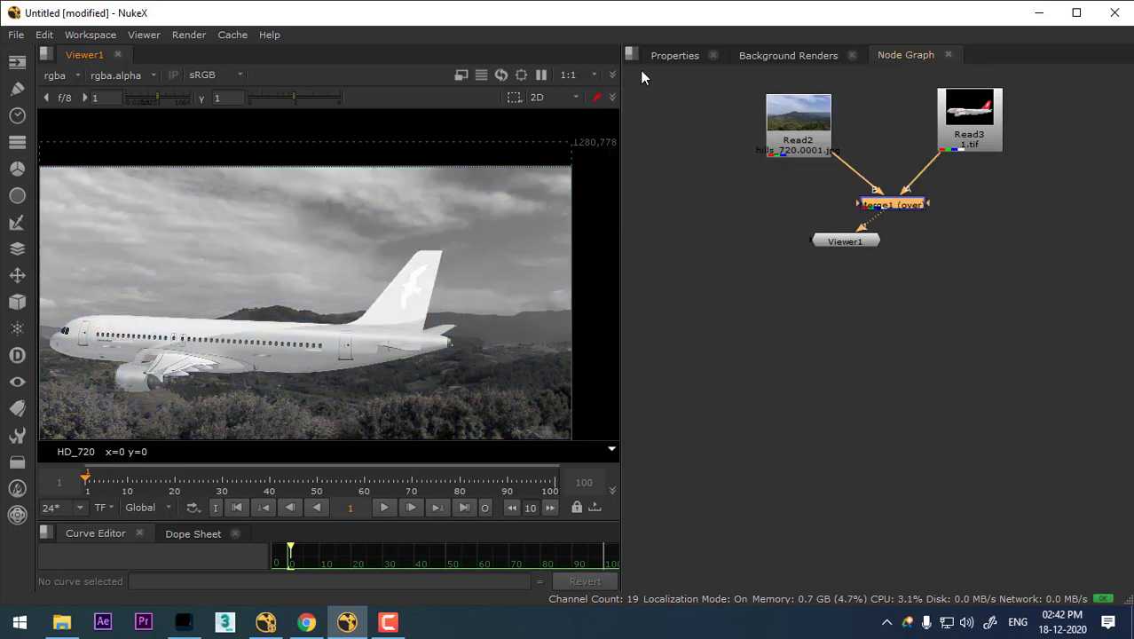
click(612, 75)
mouse_move(636, 92)
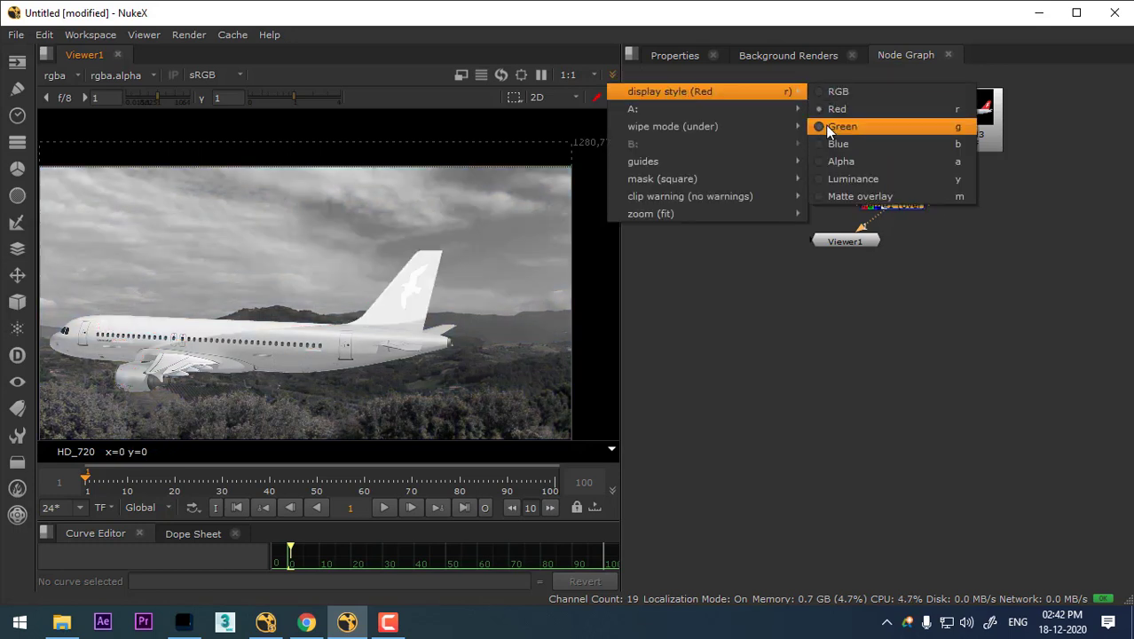
click(829, 128)
click(610, 75)
mouse_move(675, 90)
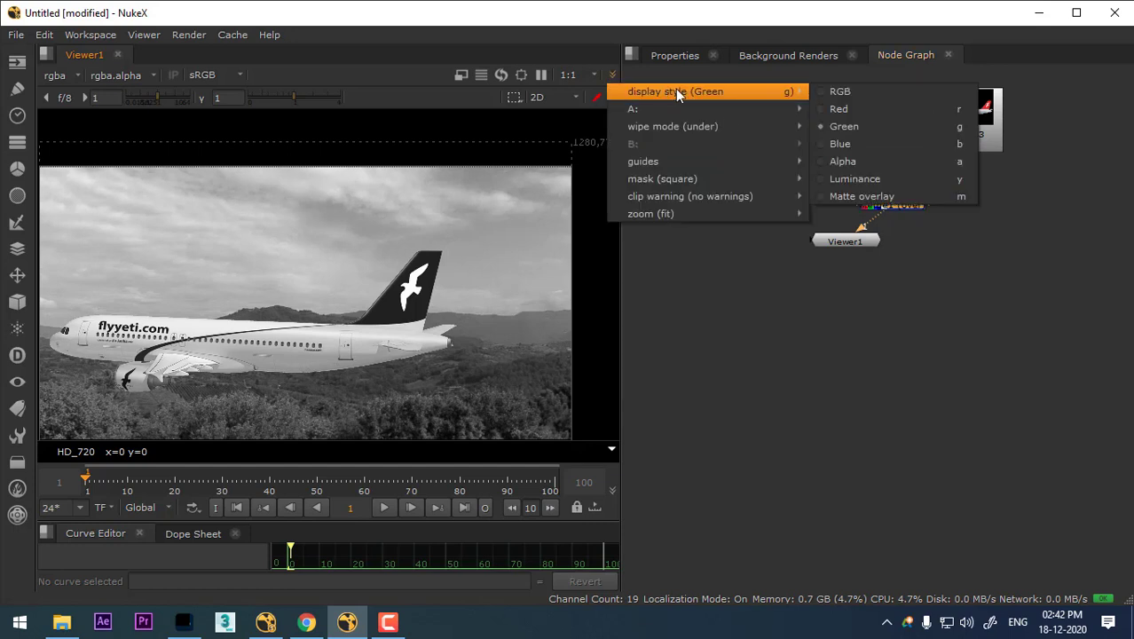
click(850, 146)
Switch the display to Alpha, then Luminance, and finish on Matte overlay.
click(612, 75)
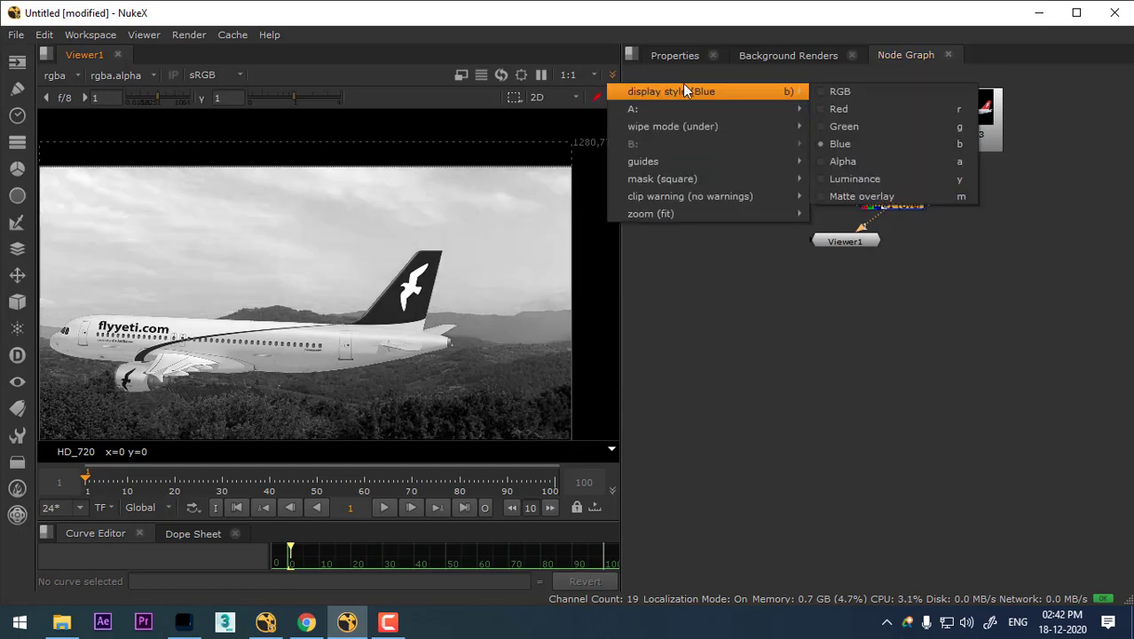
click(849, 162)
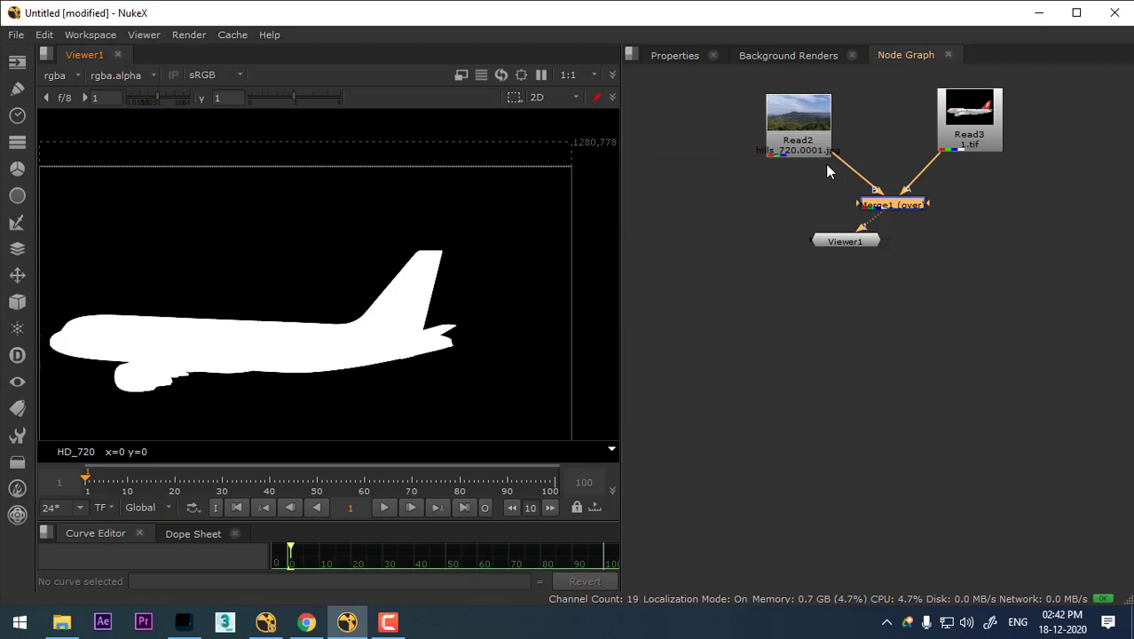
click(612, 74)
mouse_move(700, 90)
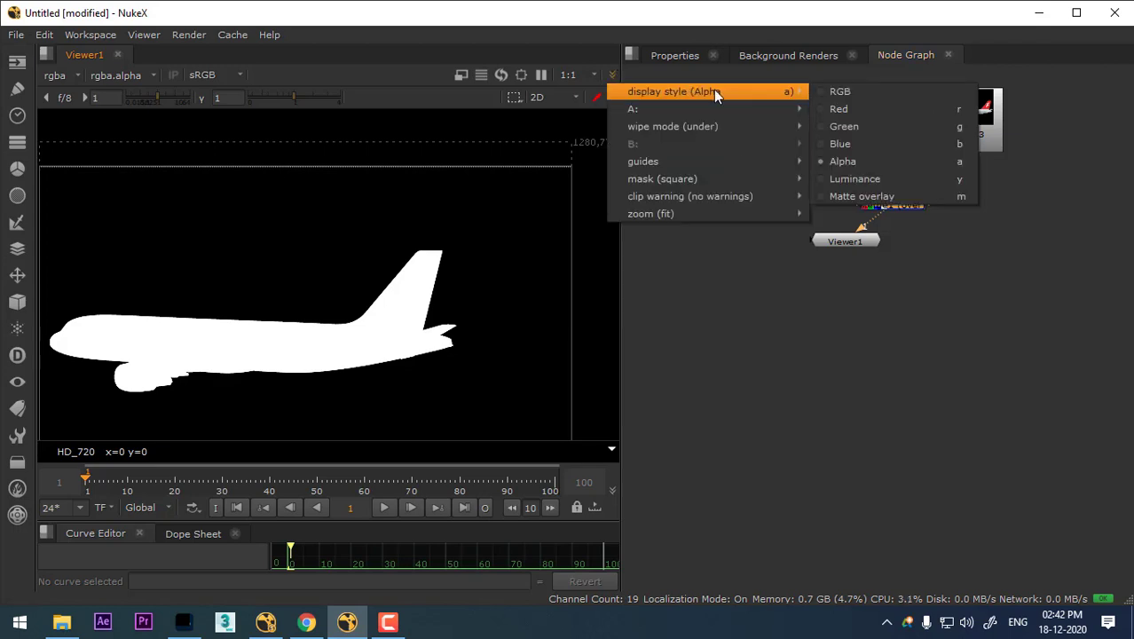
click(856, 179)
click(612, 74)
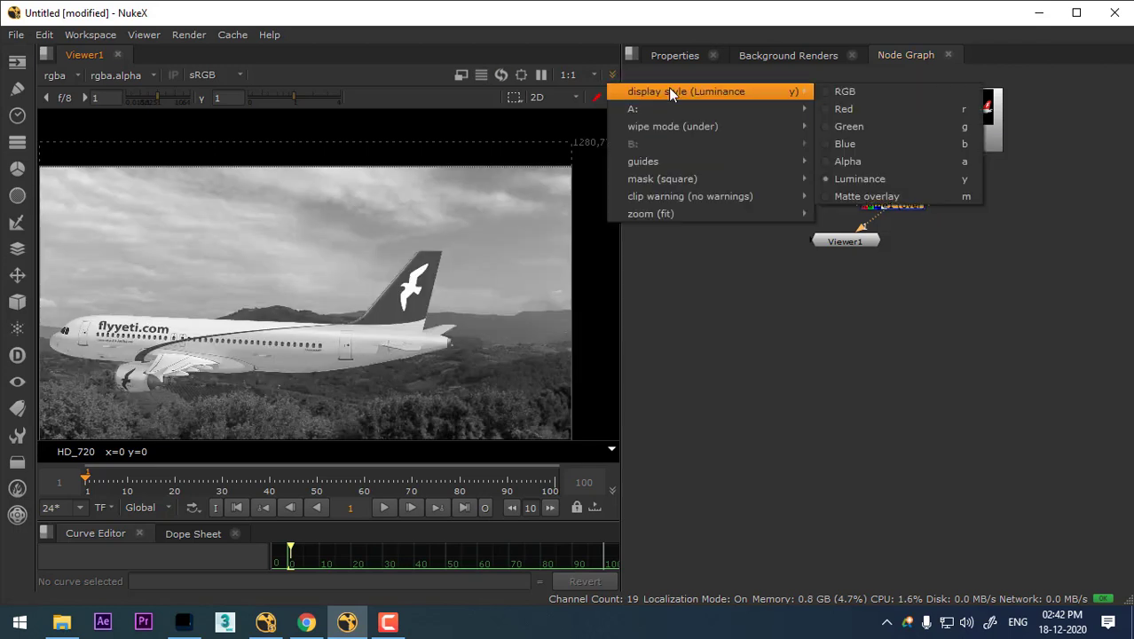
mouse_move(752, 95)
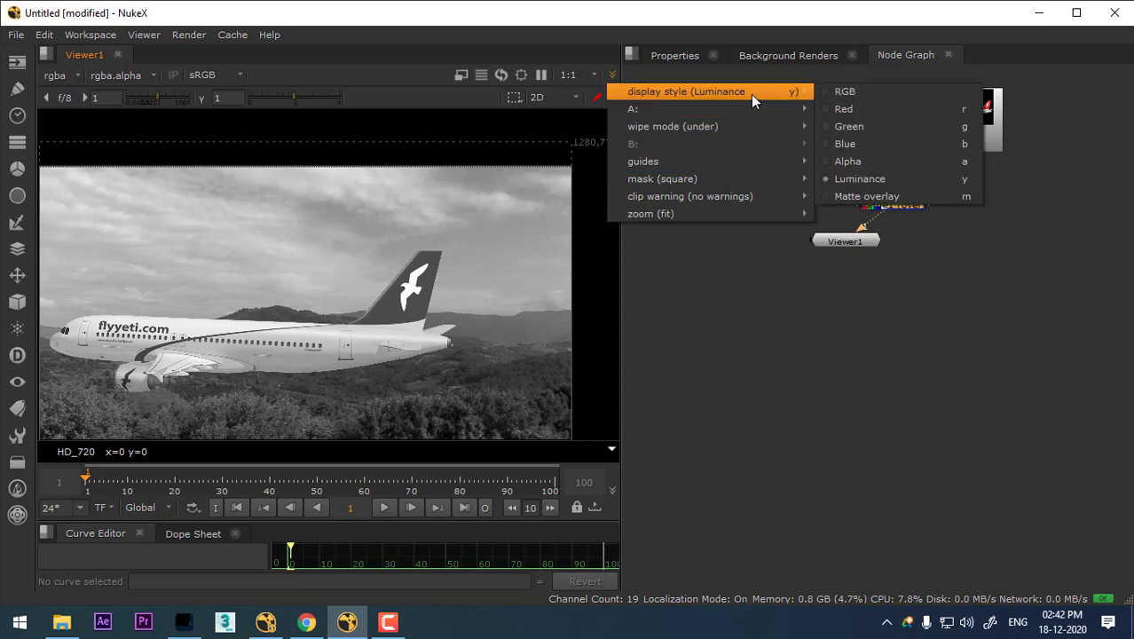
click(899, 197)
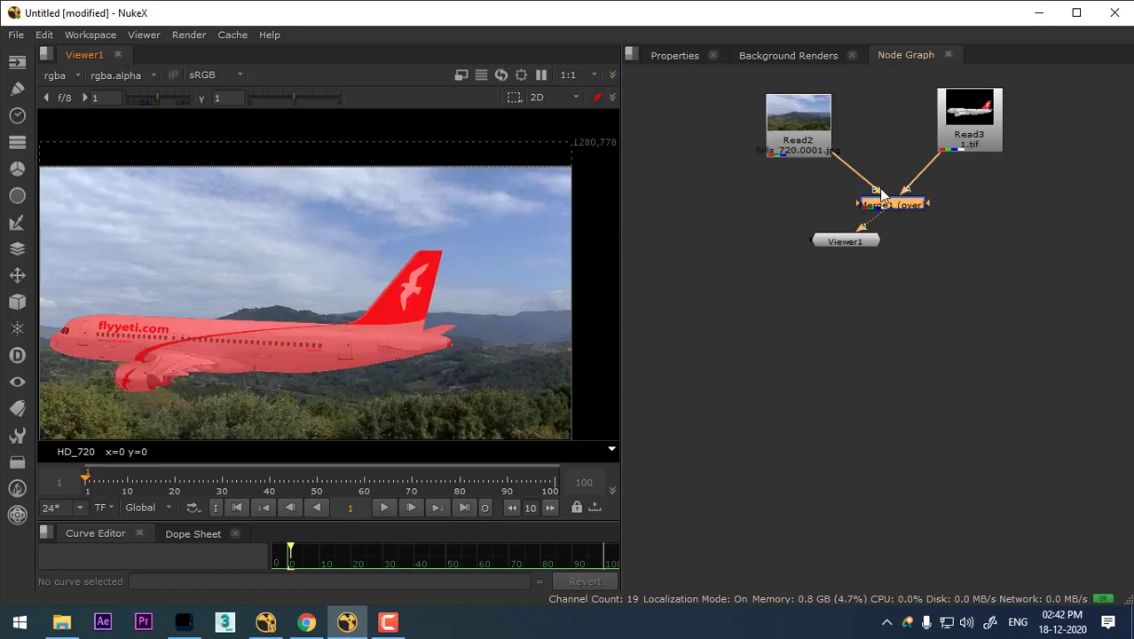
click(612, 74)
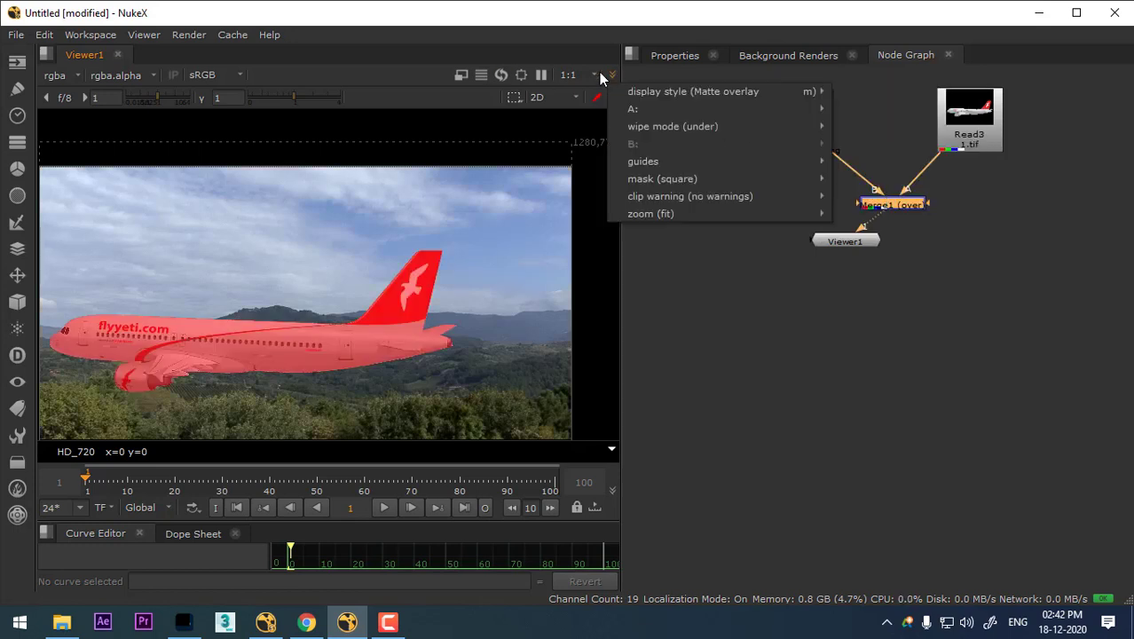
key(Escape)
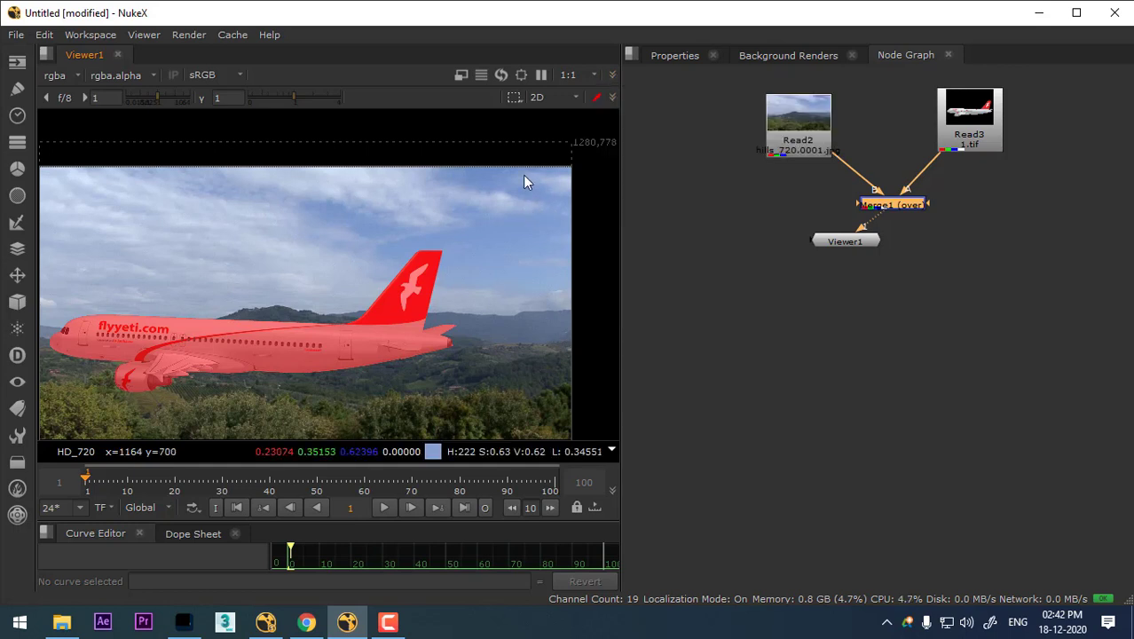
Toggle the matte overlay with M, leaving it off.
key(m)
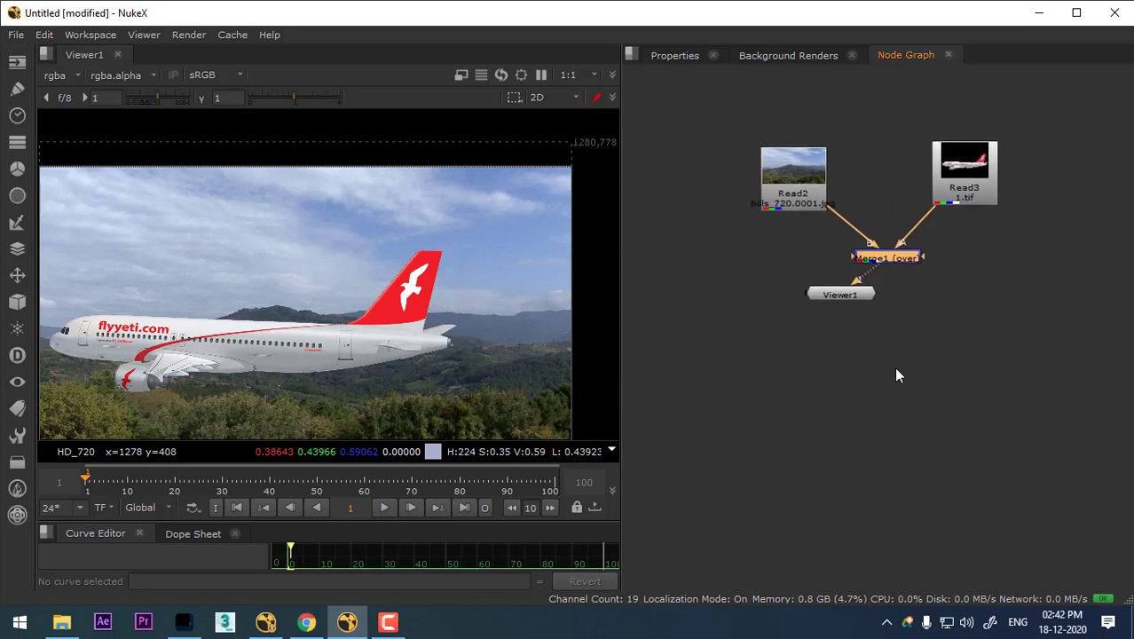
key(m)
key(m)
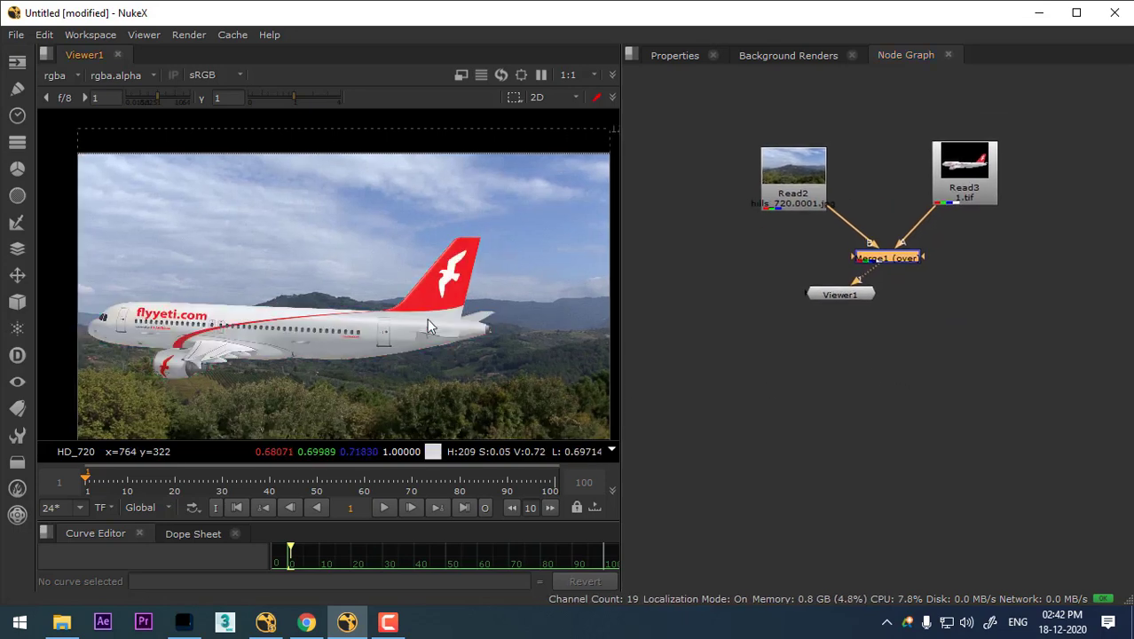
key(m)
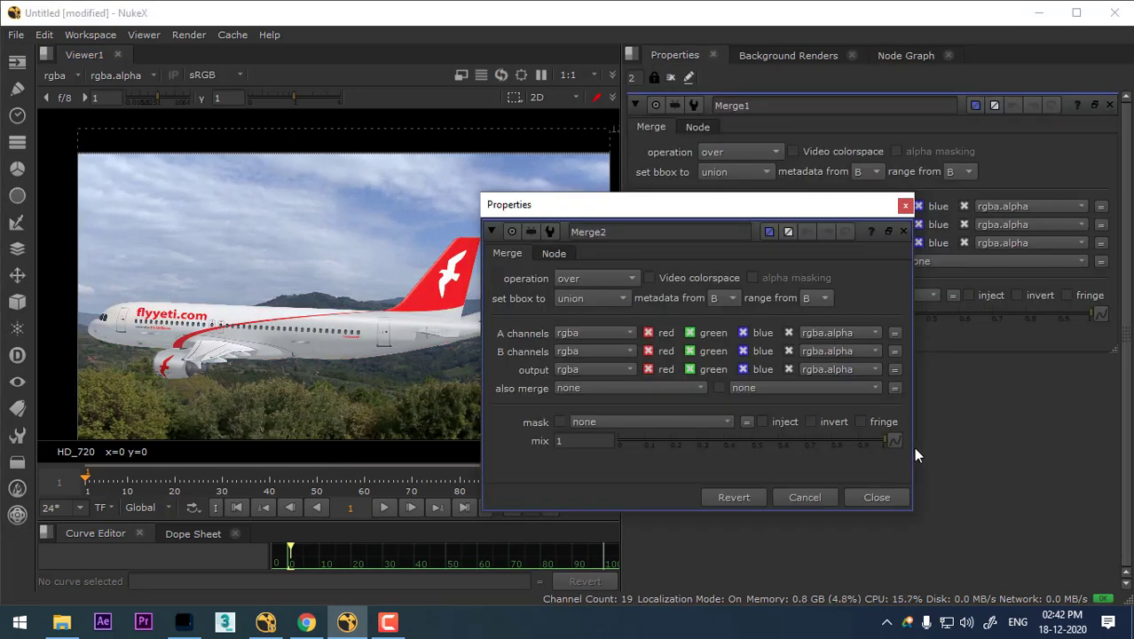
Close the Merge2 properties and delete the extra Merge2 node.
click(898, 497)
click(902, 56)
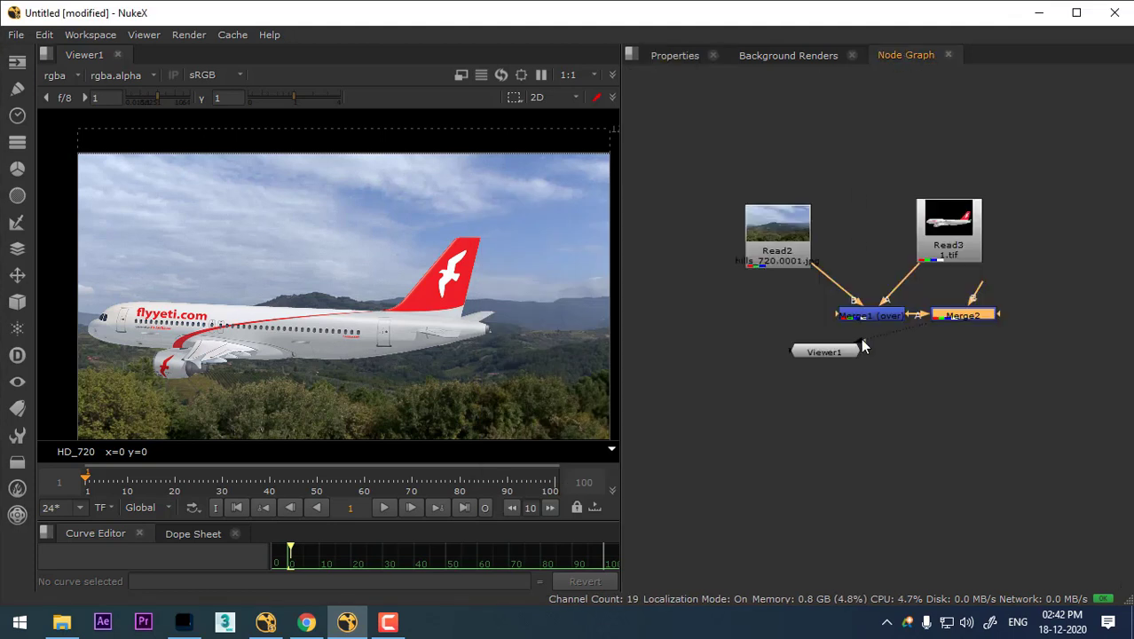
drag(980, 312, 998, 329)
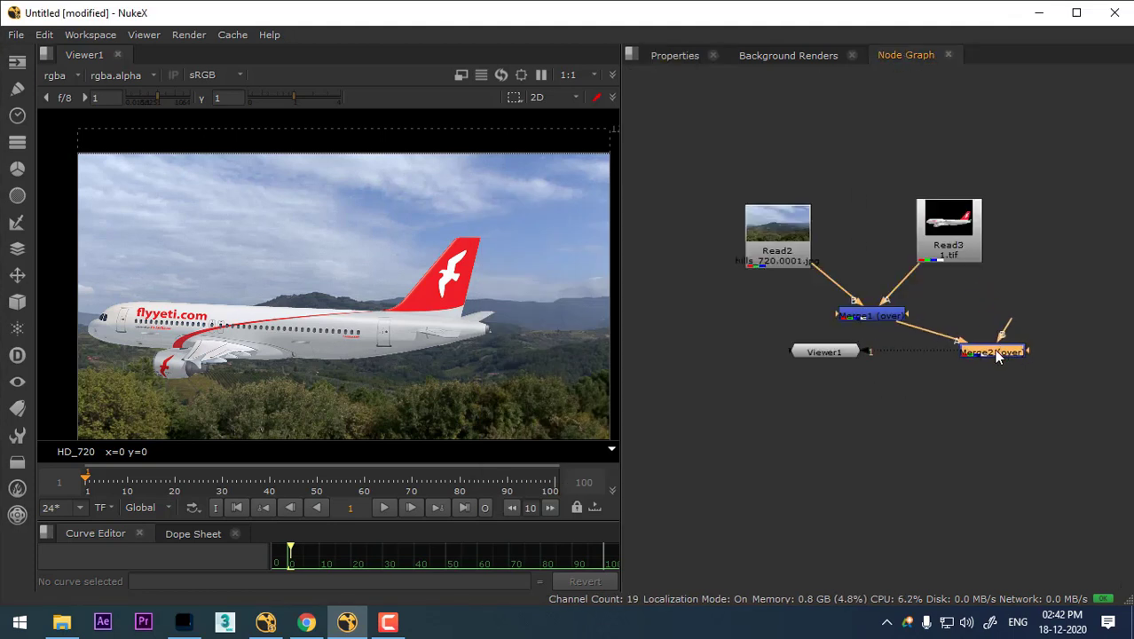
key(Delete)
drag(838, 351, 850, 398)
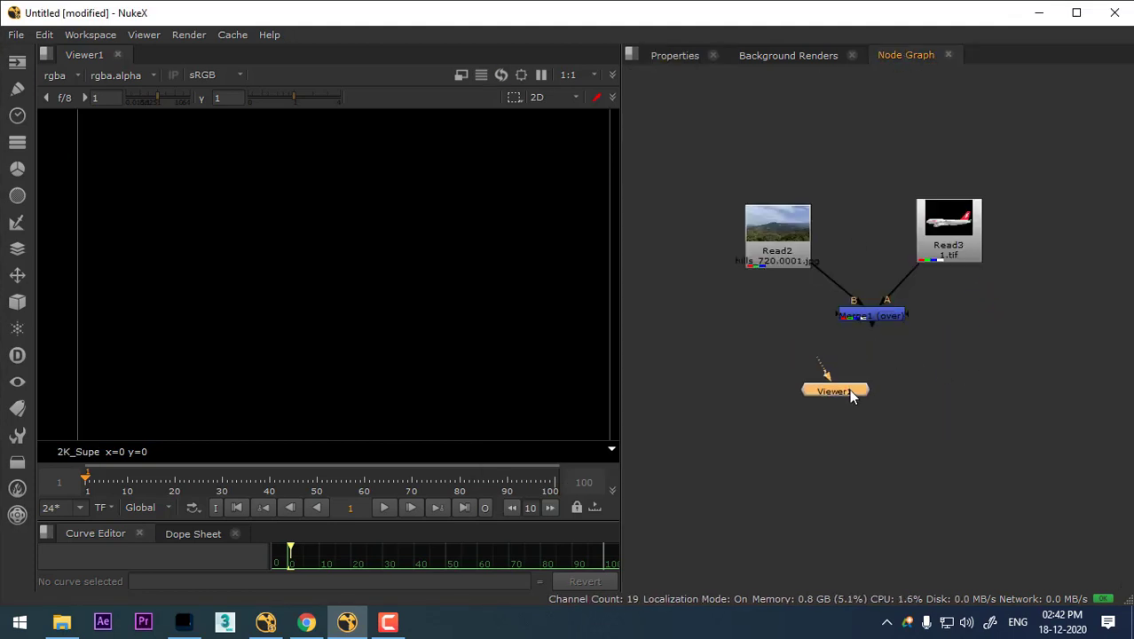
Connect Read2 to viewer input 1, Read3 to input 2 and Merge1 to input 3.
click(875, 314)
click(753, 257)
key(1)
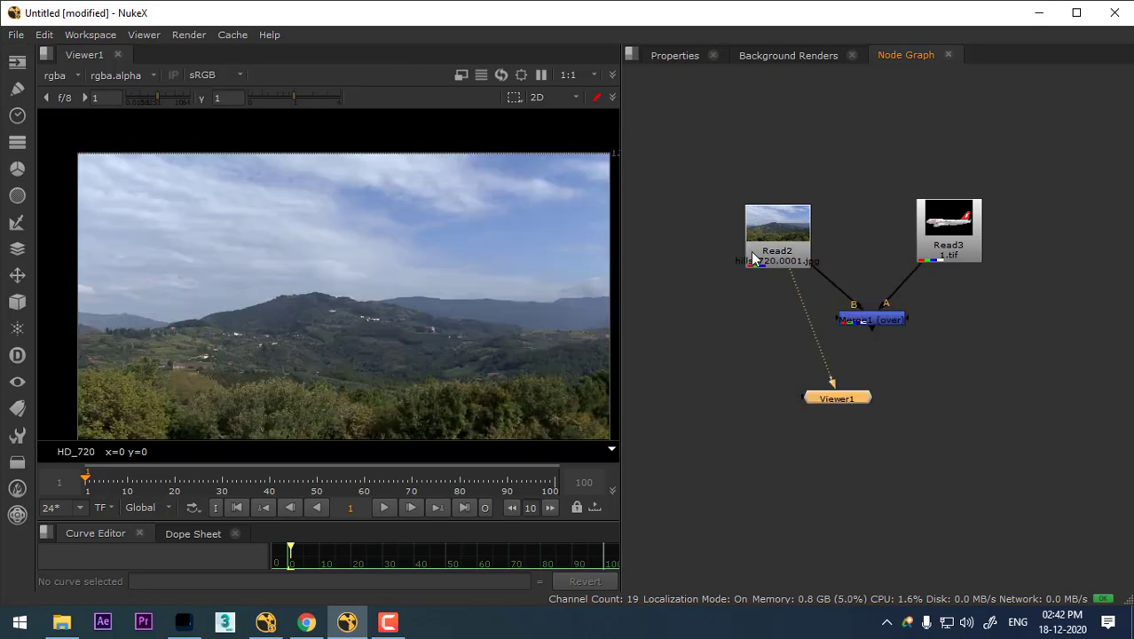
click(963, 235)
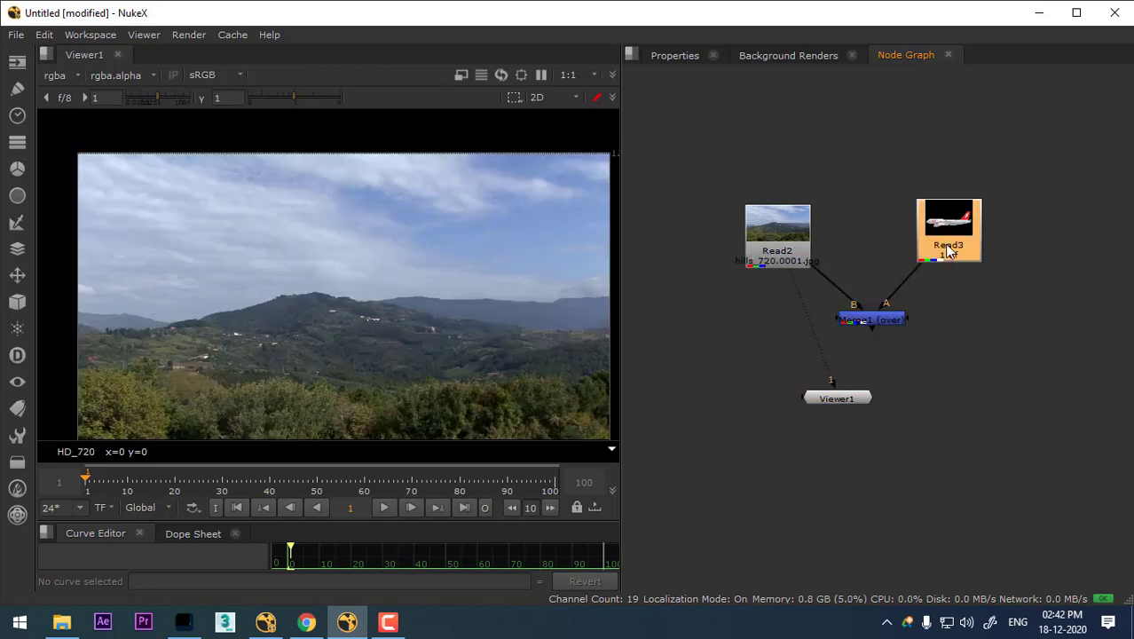
drag(947, 250, 983, 250)
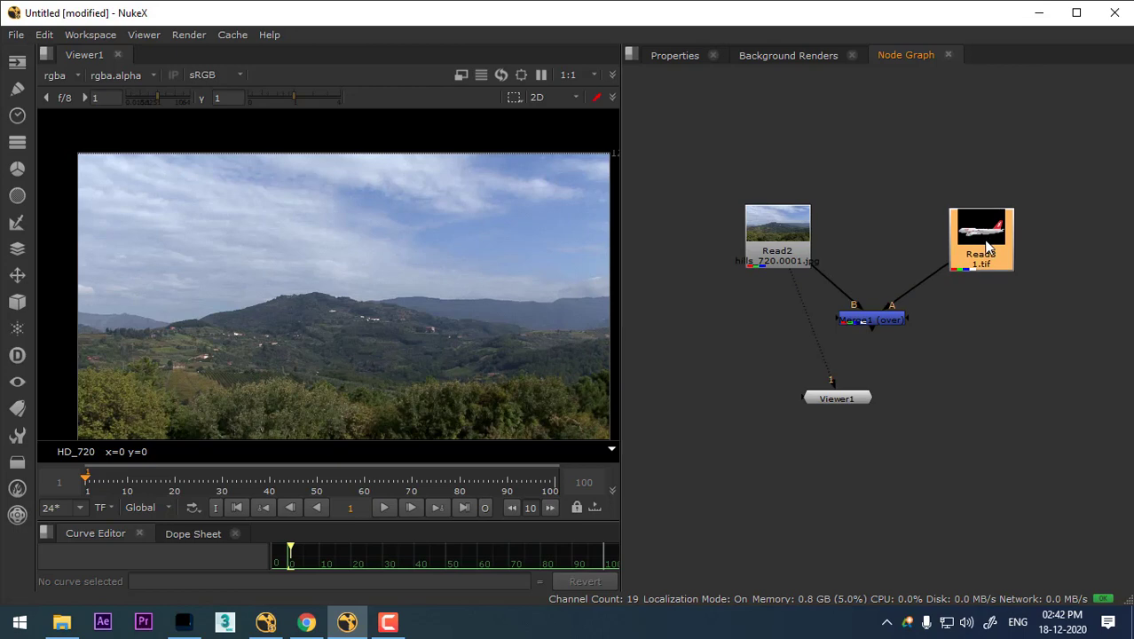
key(2)
click(877, 316)
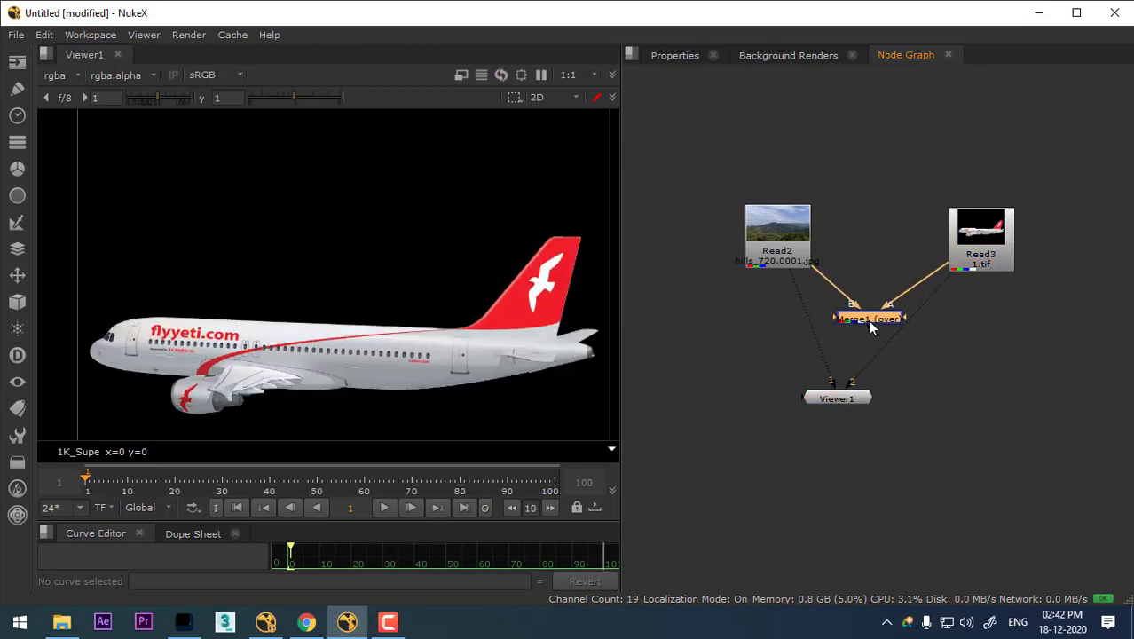
key(3)
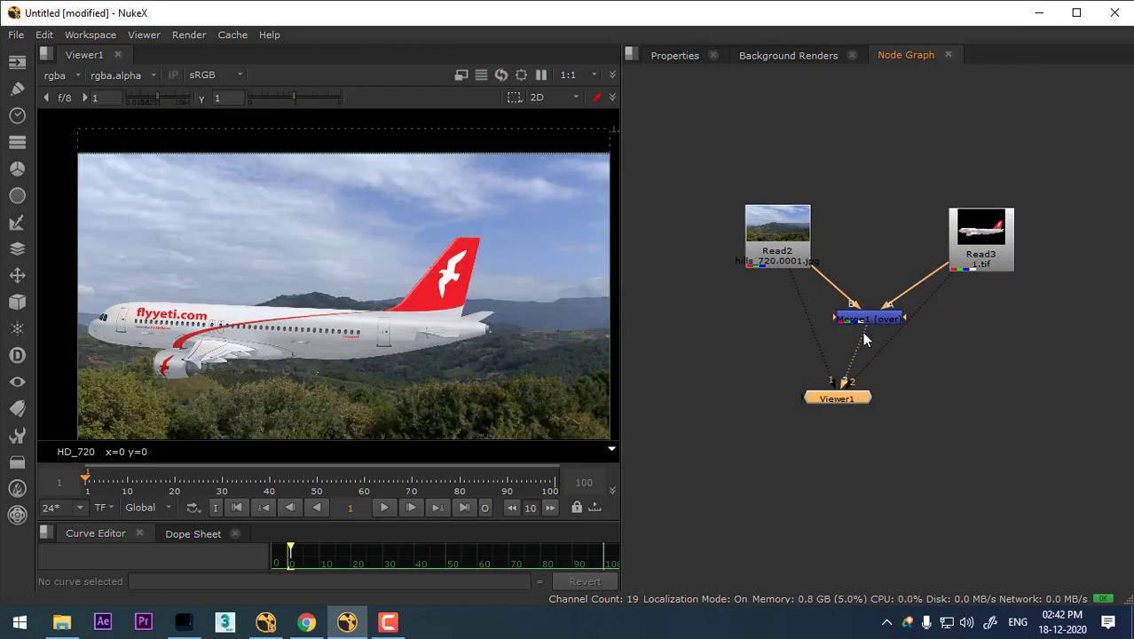
Flip between viewer inputs 1, 2 and 3 twice, ending on the composite.
key(1)
key(2)
key(3)
key(1)
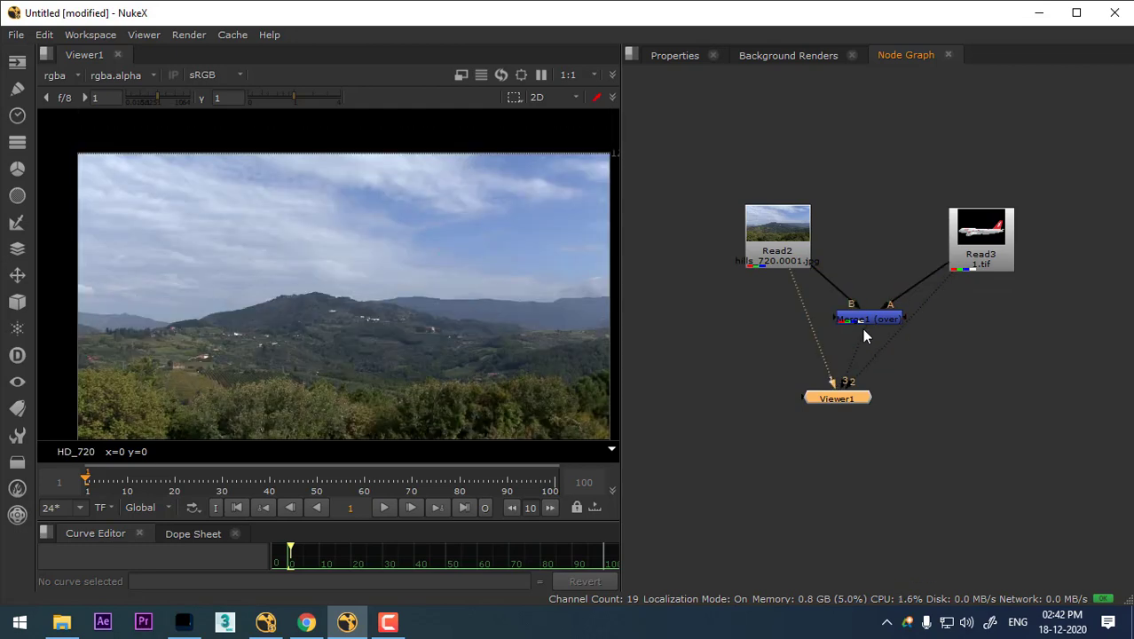
key(2)
key(3)
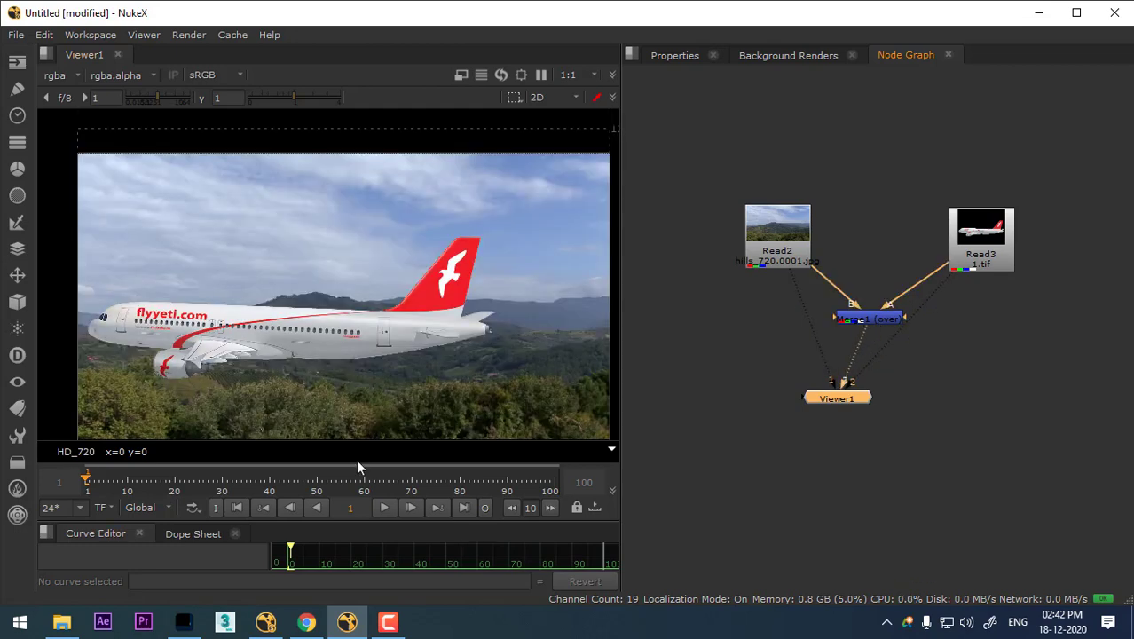
Turn on the title safe, action safe, format center and Format guides.
mouse_move(380, 458)
click(610, 74)
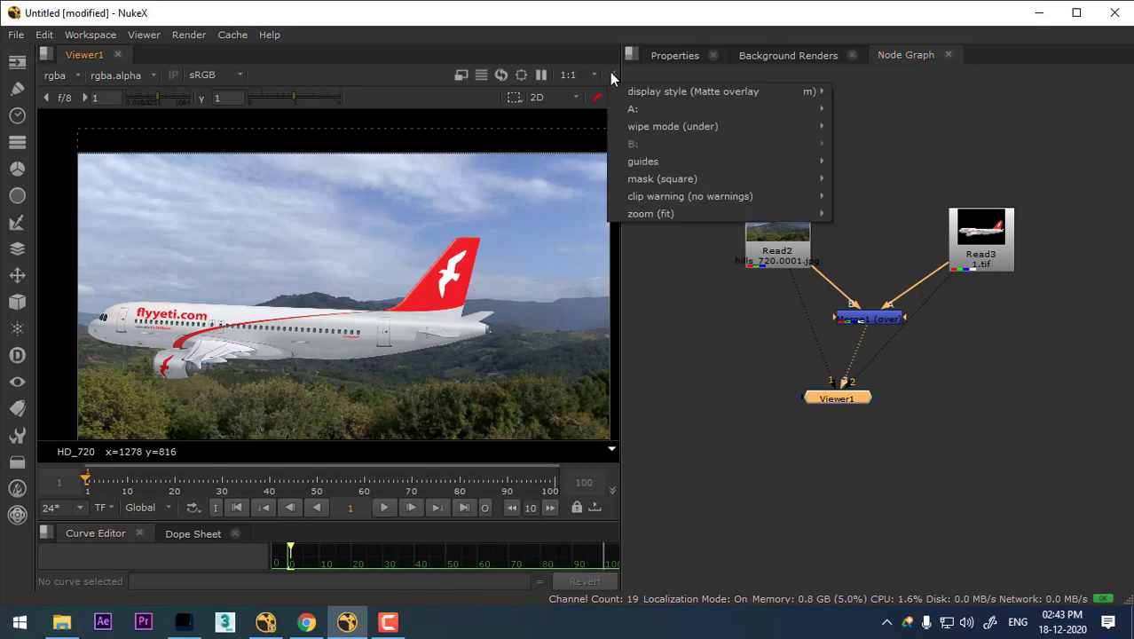
mouse_move(672, 127)
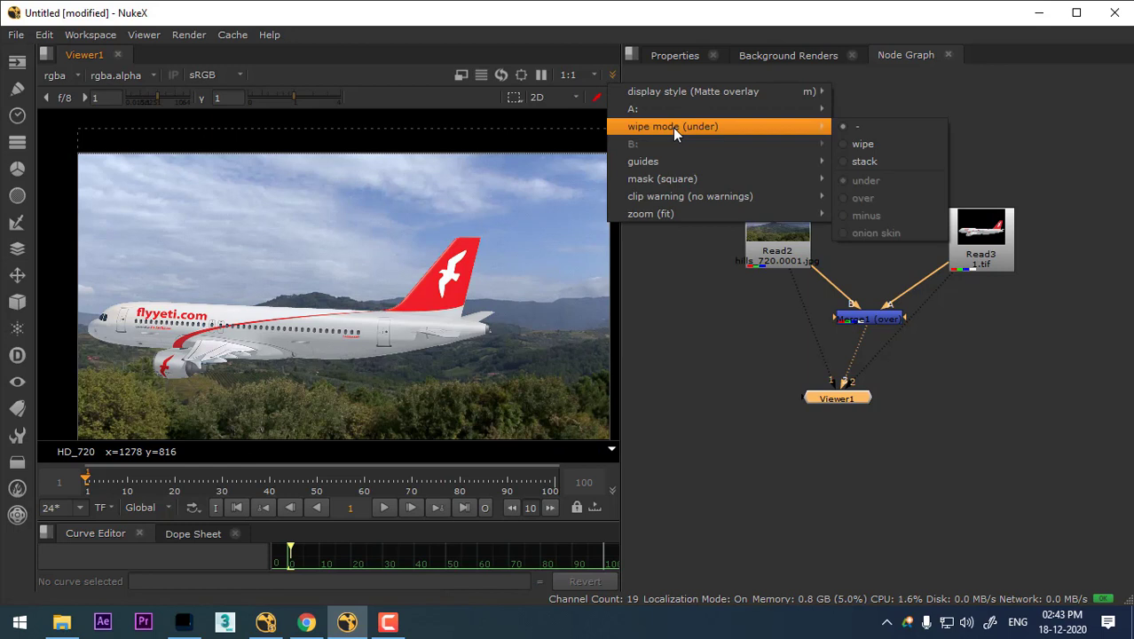
mouse_move(666, 163)
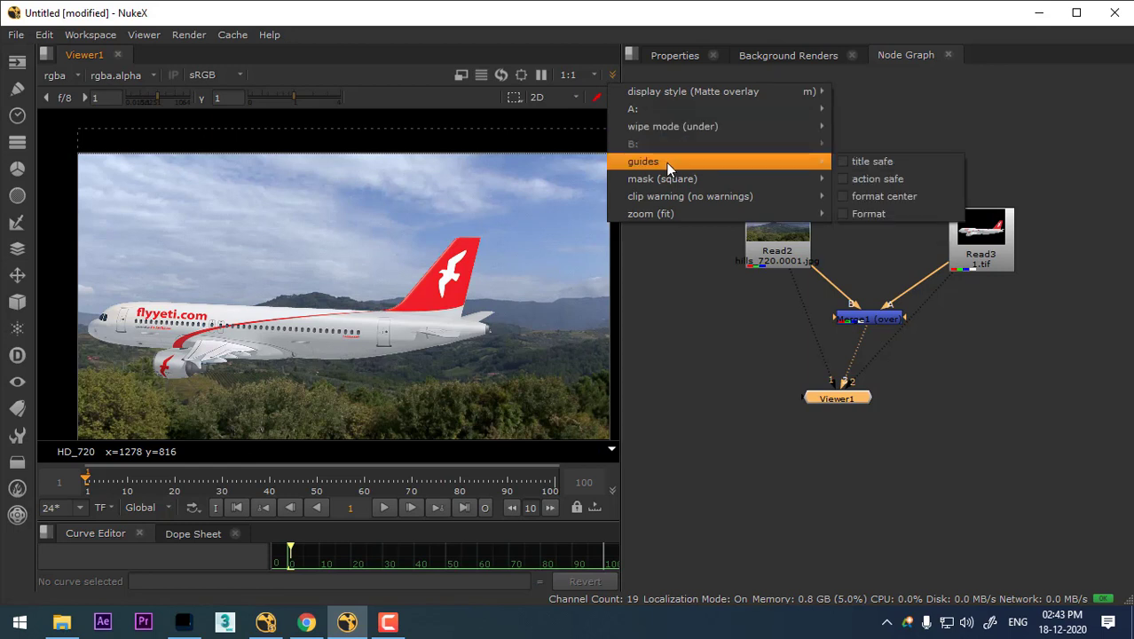
click(899, 164)
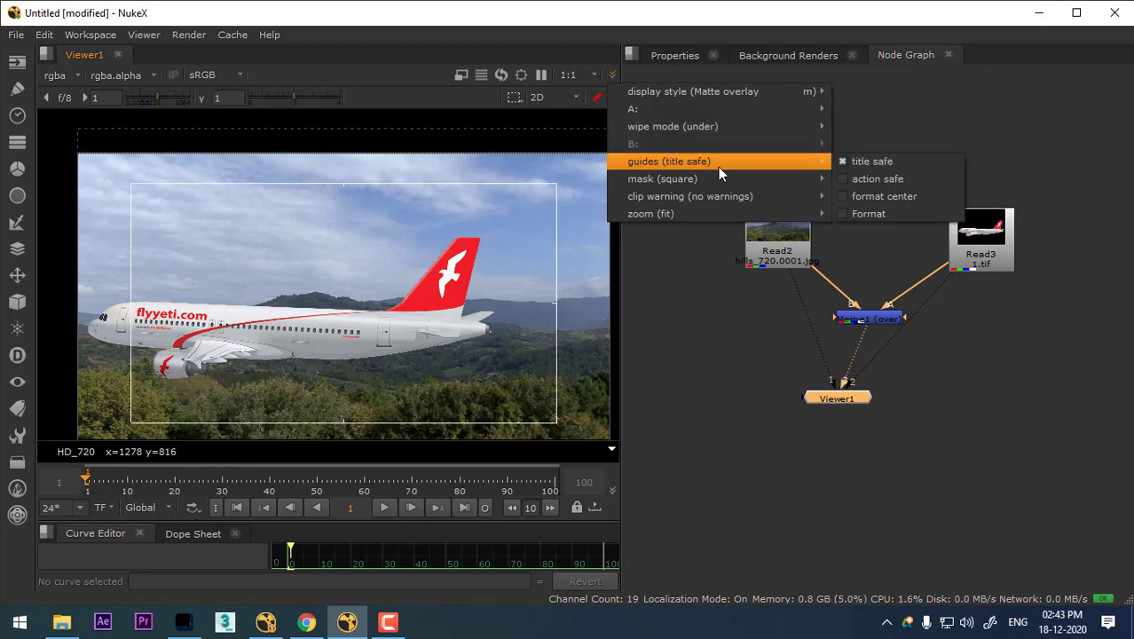
click(876, 180)
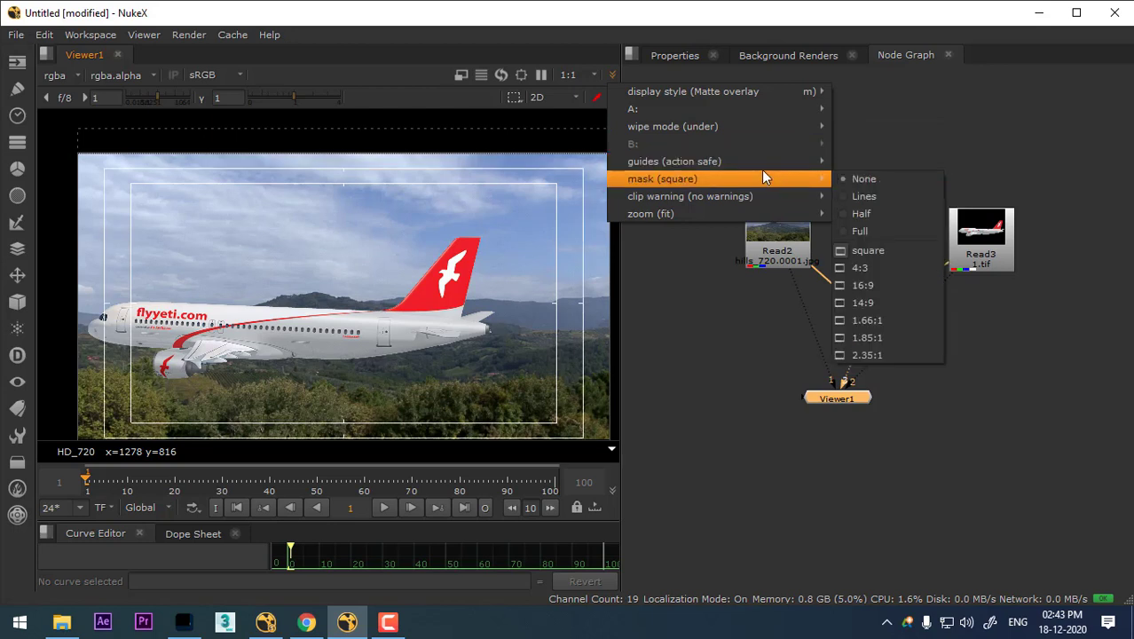
click(906, 195)
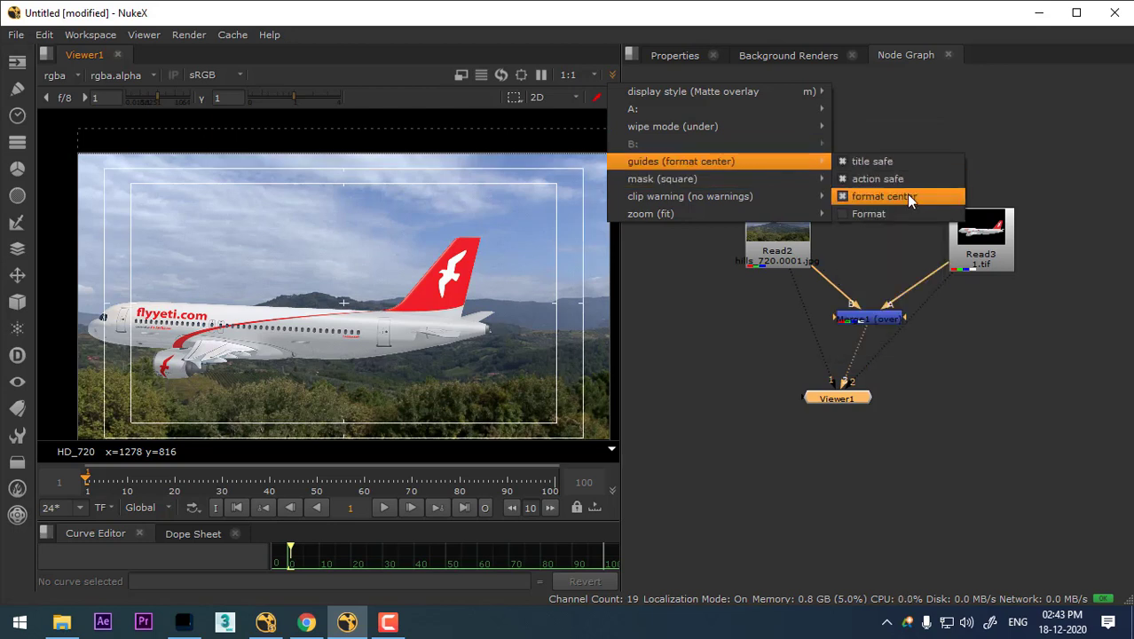
click(894, 212)
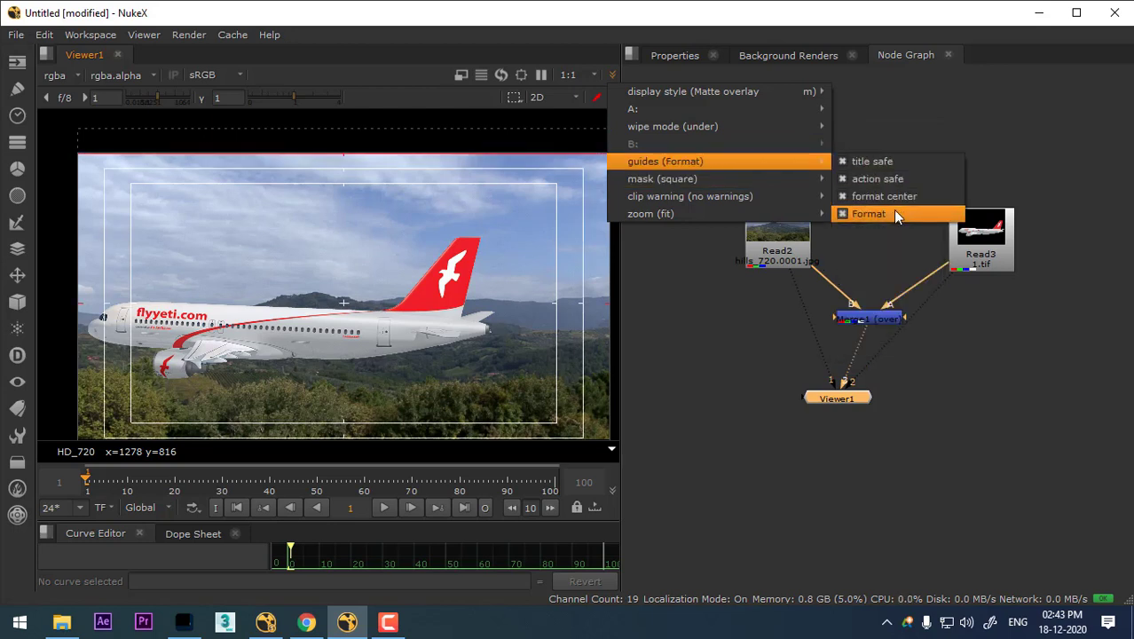
Set the viewer mask to Lines, then Half, darkening outside the mask.
mouse_move(783, 178)
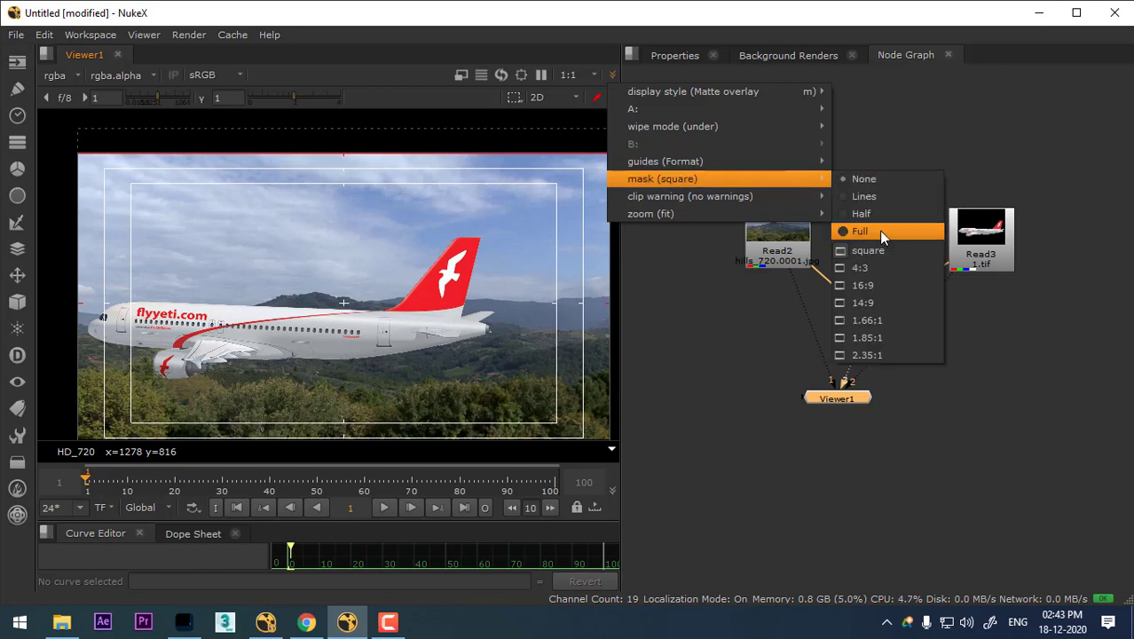
click(876, 196)
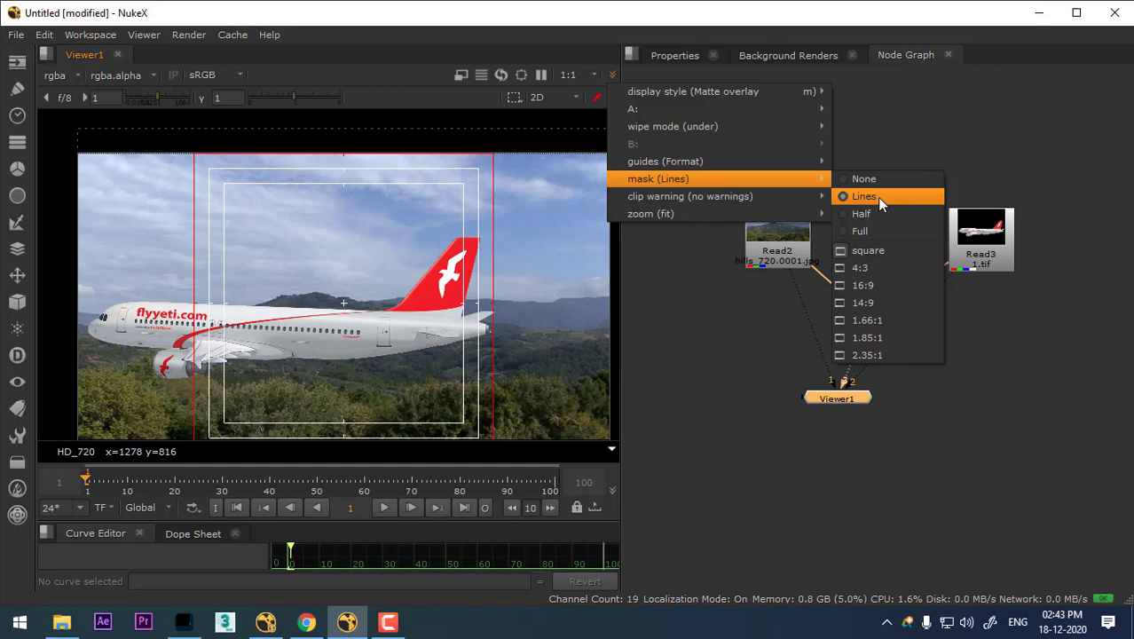
click(865, 214)
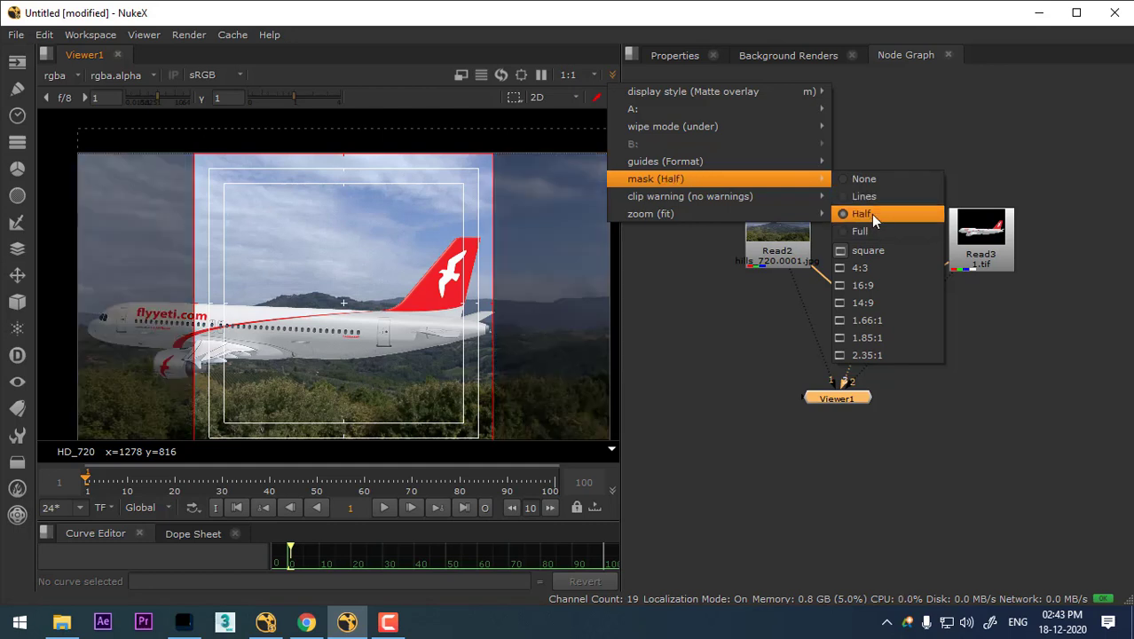
click(82, 219)
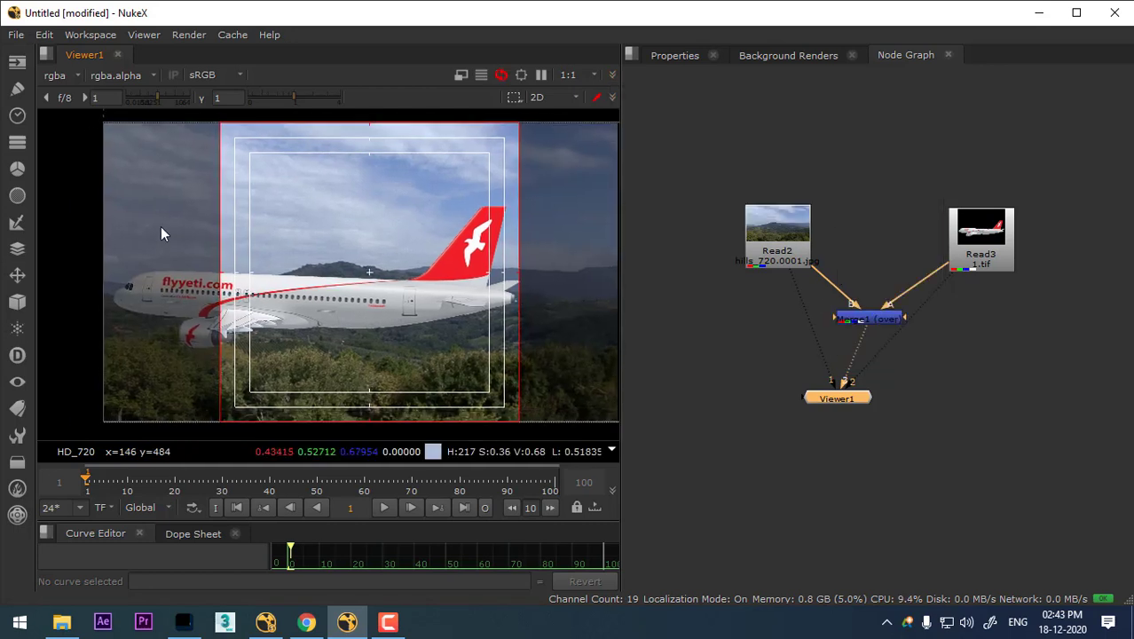
Cycle the viewer mask ratio through 4:3, 16:9 and 1.66:1, then back to 4:3.
click(612, 74)
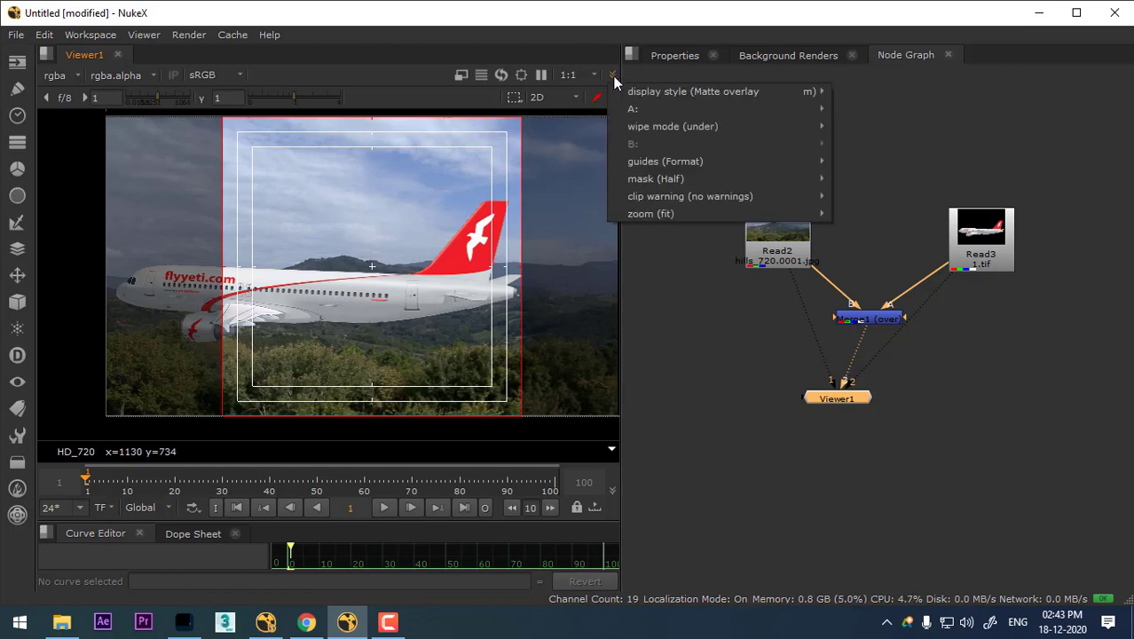
mouse_move(709, 196)
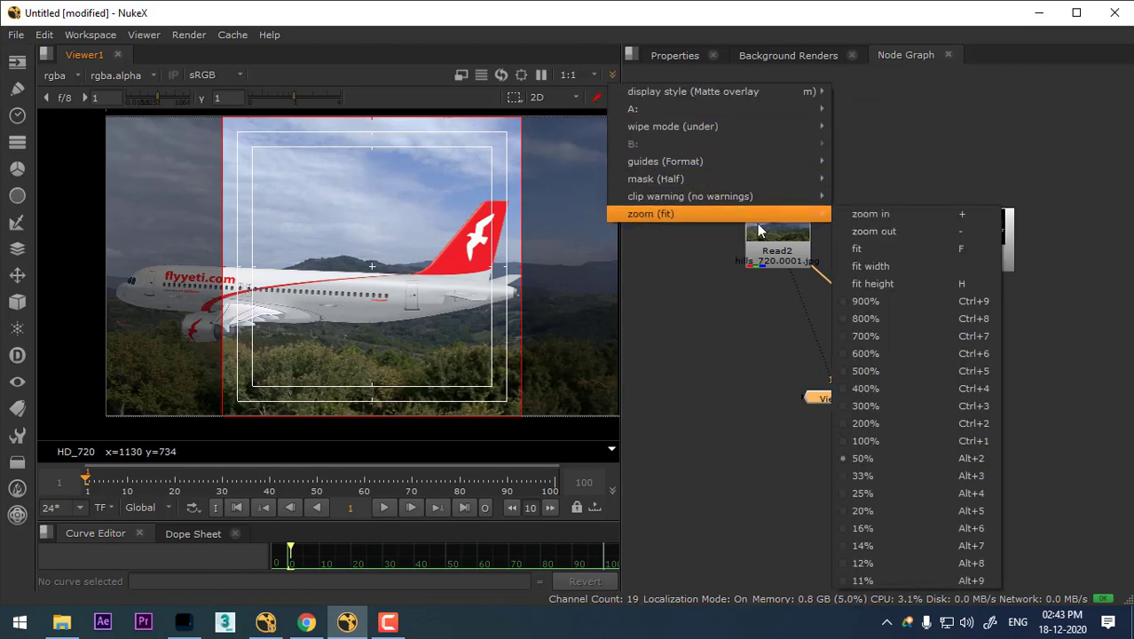
mouse_move(816, 183)
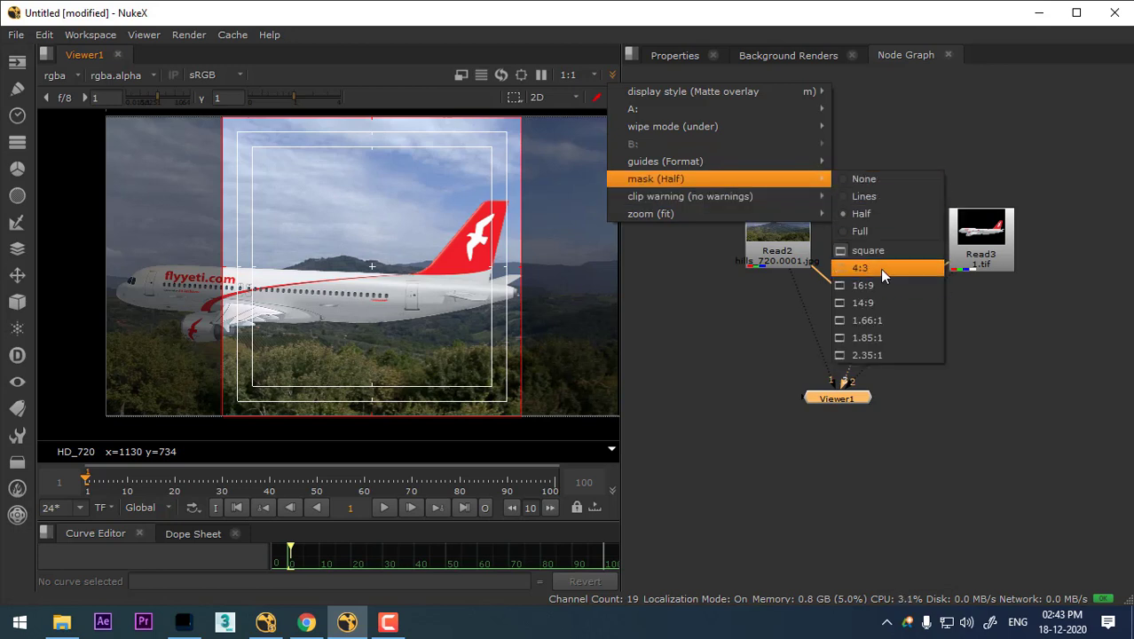
click(879, 269)
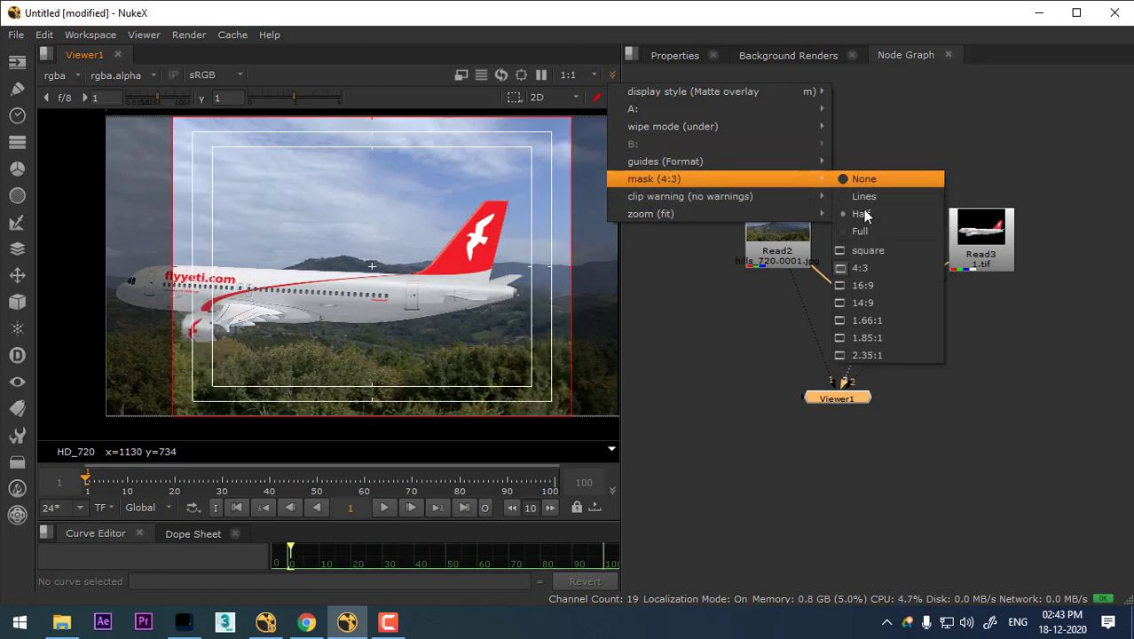
click(875, 285)
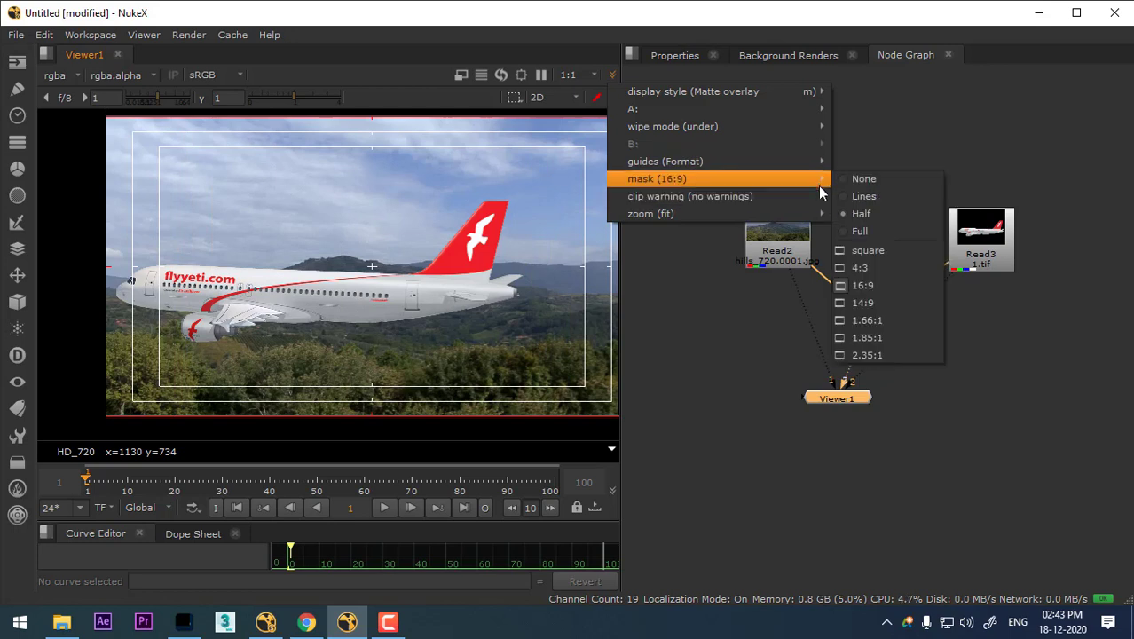
click(898, 317)
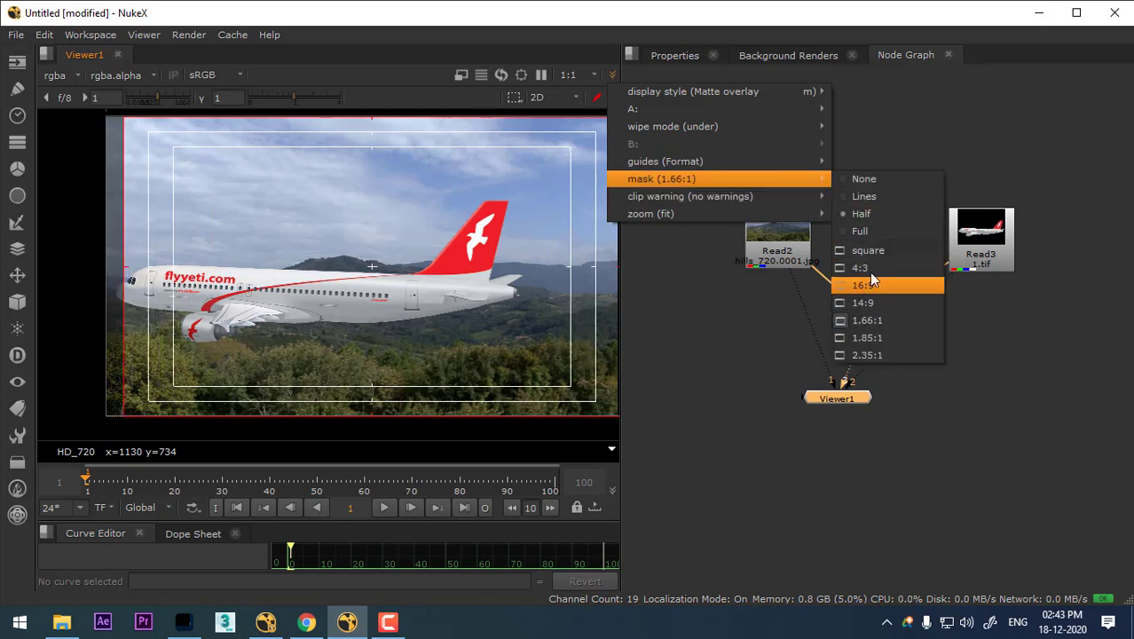
click(880, 266)
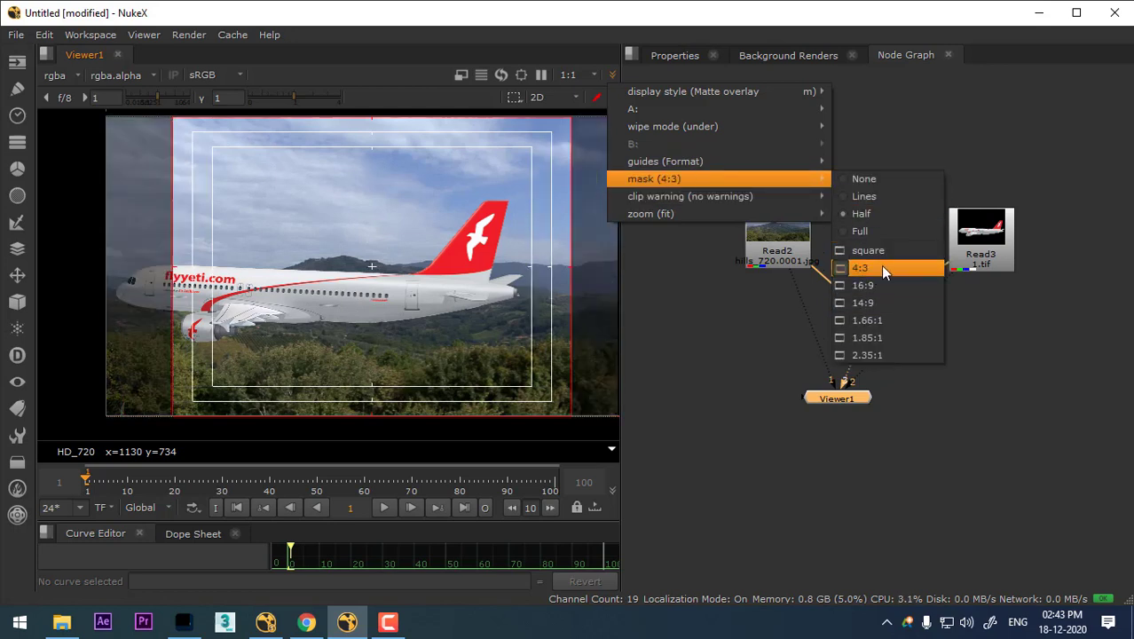
Try mask shading as Lines, Half and Full, then None, and set the mask to square.
click(881, 196)
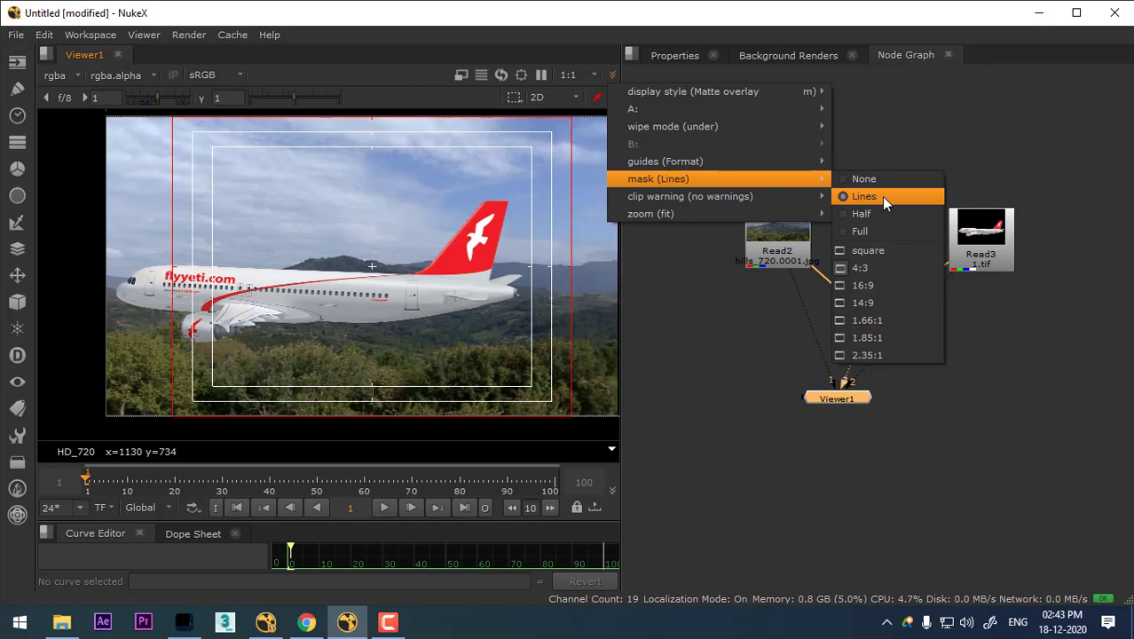
click(884, 212)
click(884, 228)
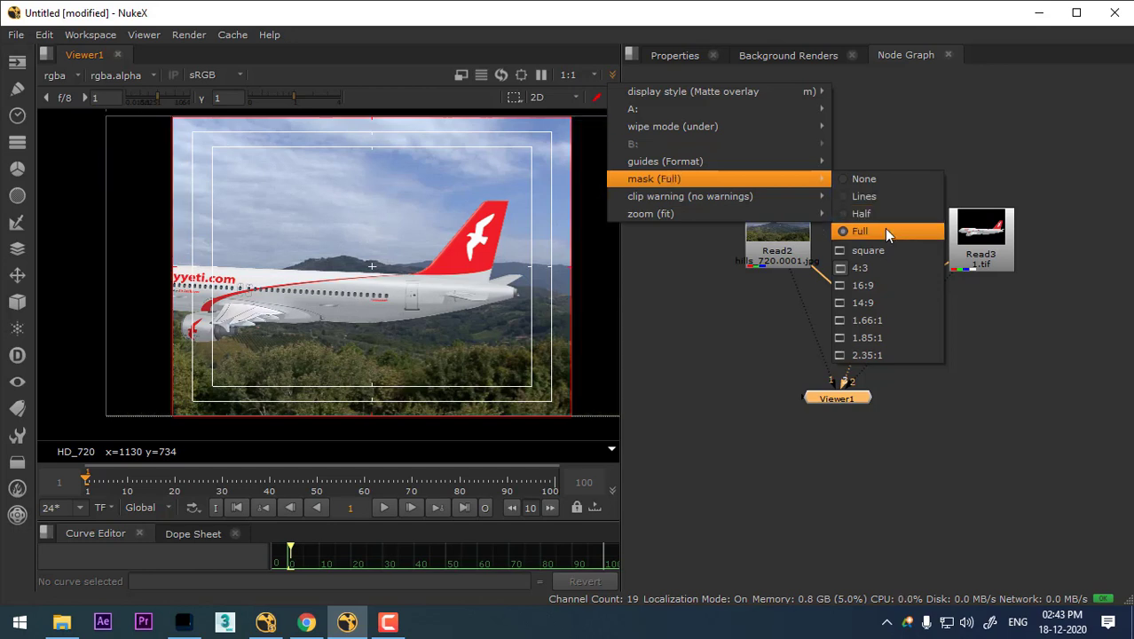
click(890, 178)
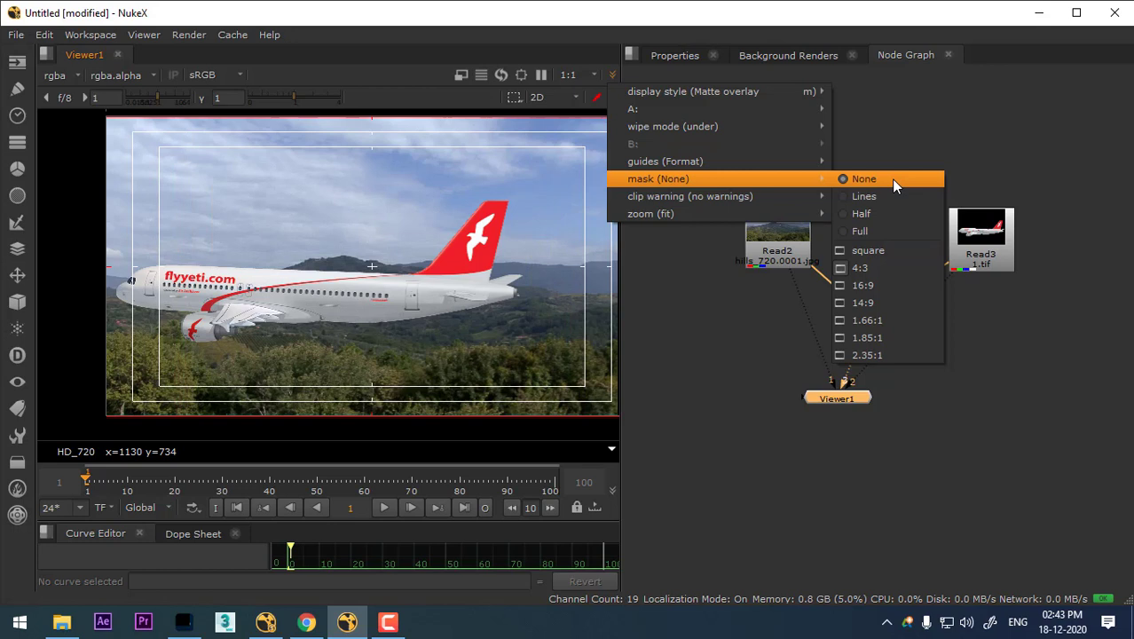
click(894, 251)
mouse_move(744, 202)
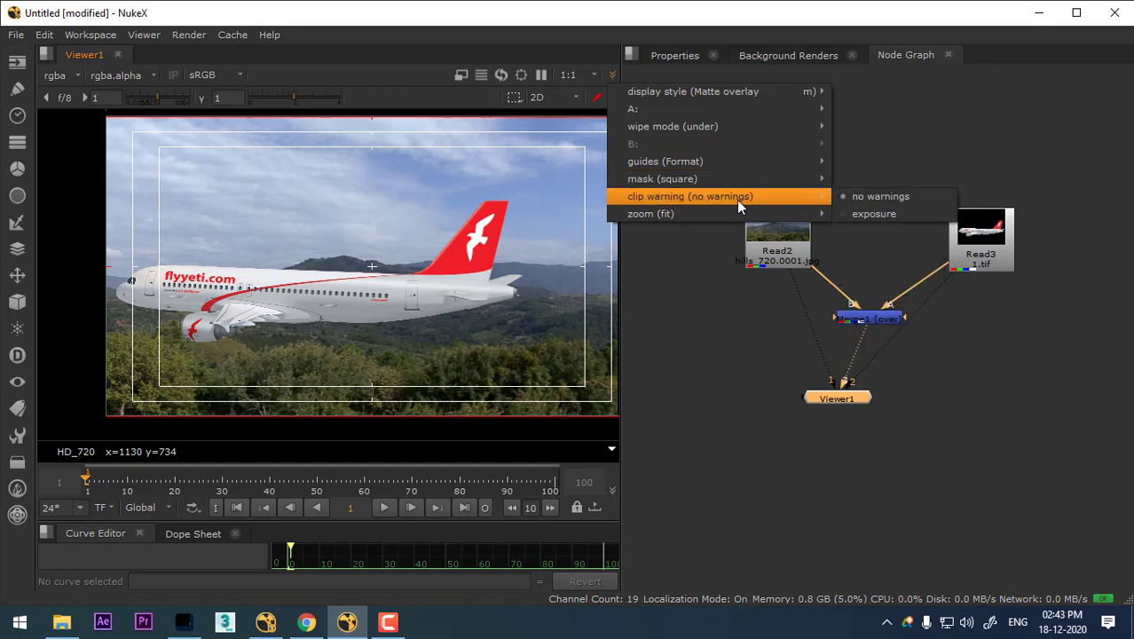
Turn on exposure clip warnings and view the Read2 hills image alone.
click(896, 216)
scroll(436, 268, up, 2)
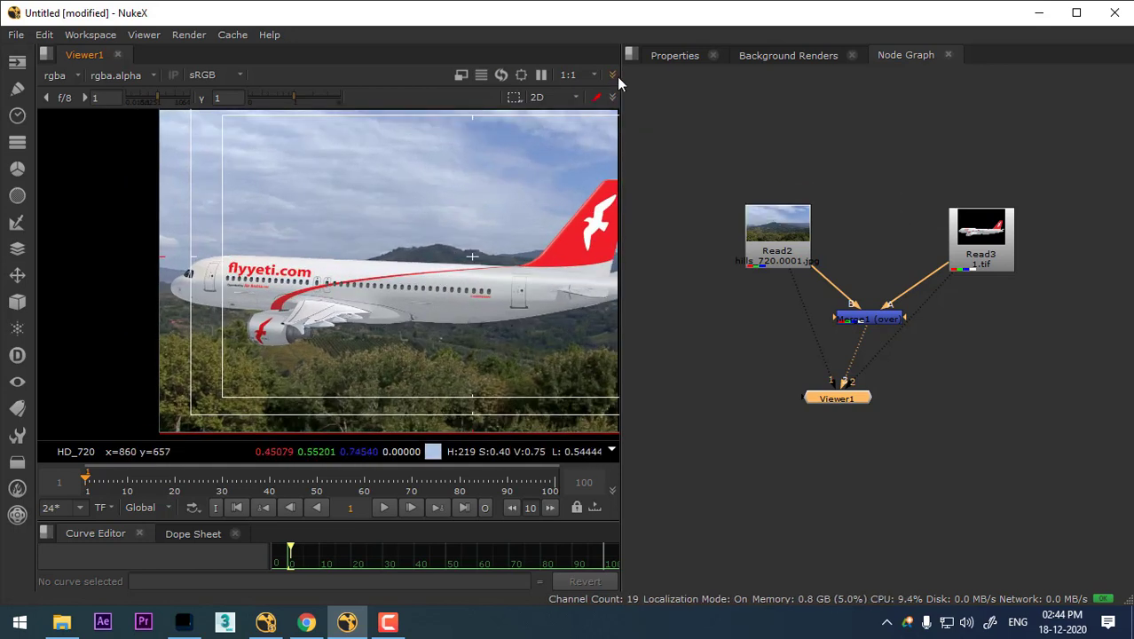
scroll(444, 278, down, 1)
scroll(444, 277, down, 1)
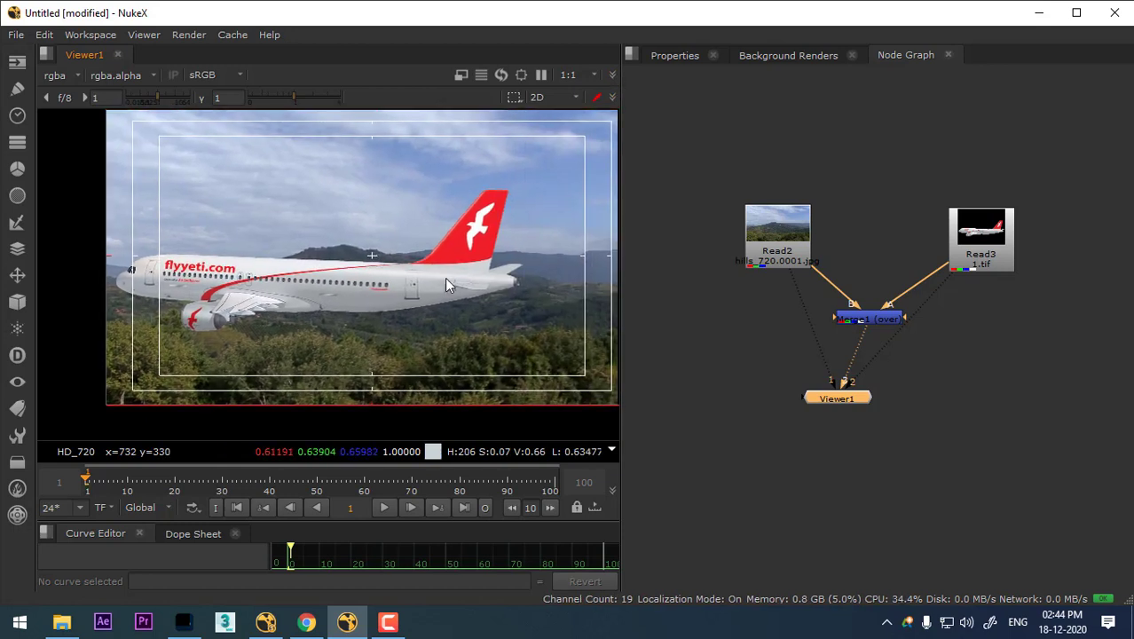
click(768, 251)
key(1)
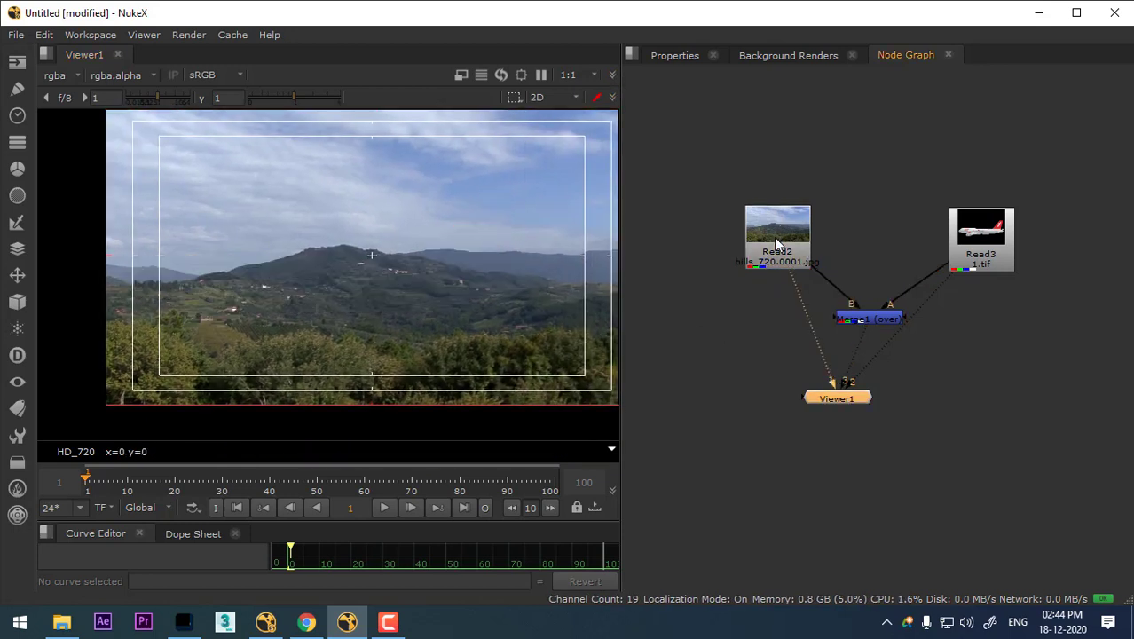
Switch clip warnings to no warnings, then back to exposure, and select Merge1.
click(612, 74)
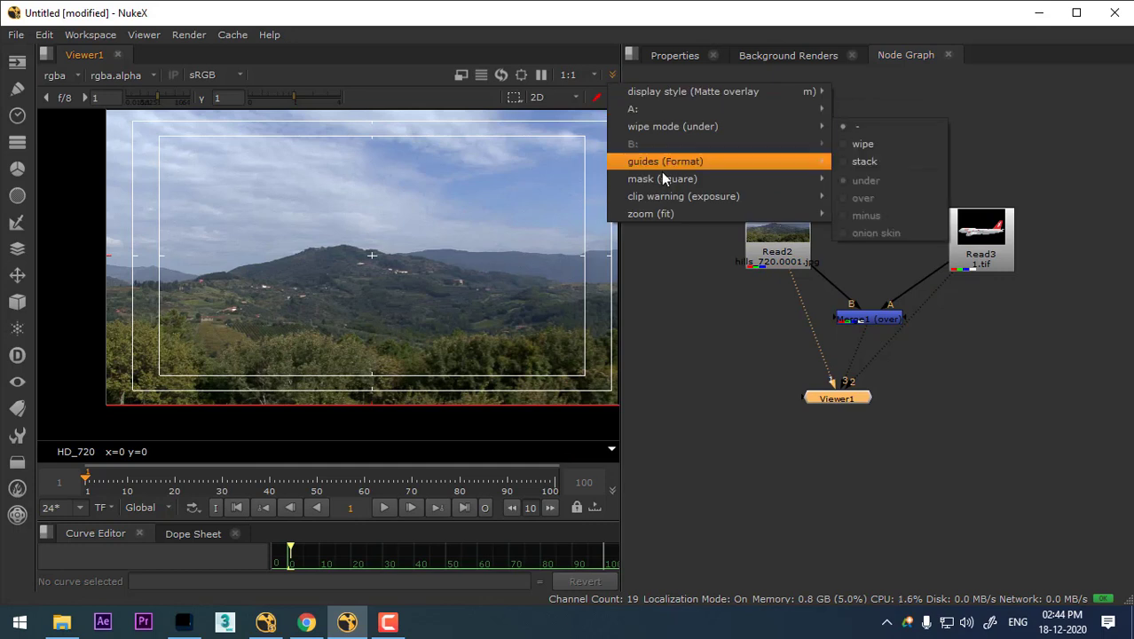
mouse_move(683, 195)
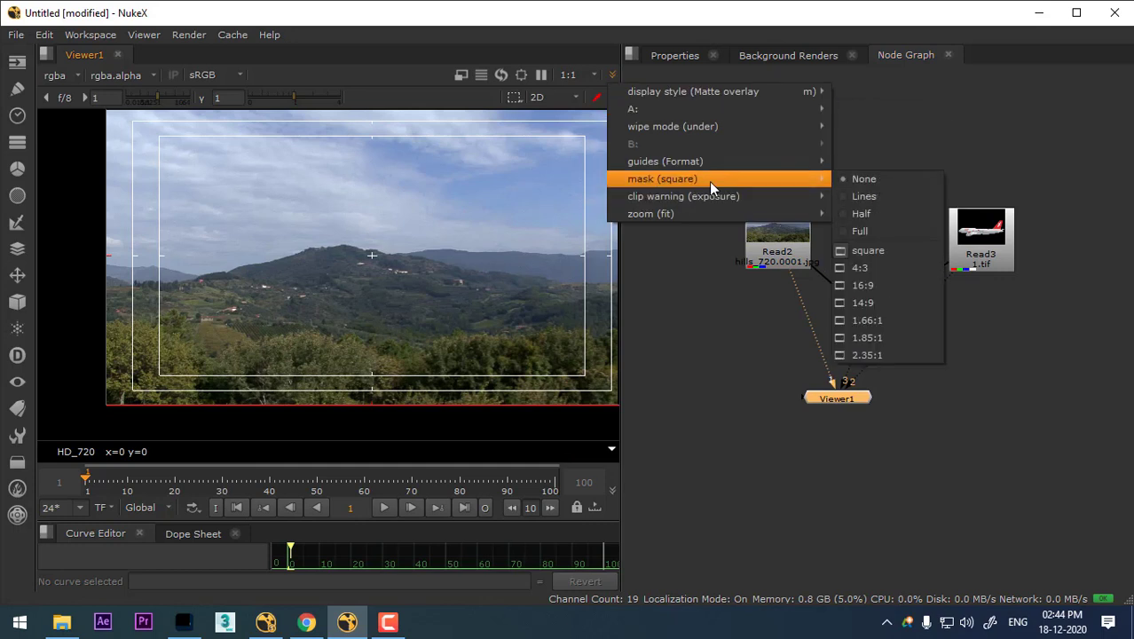
mouse_move(709, 213)
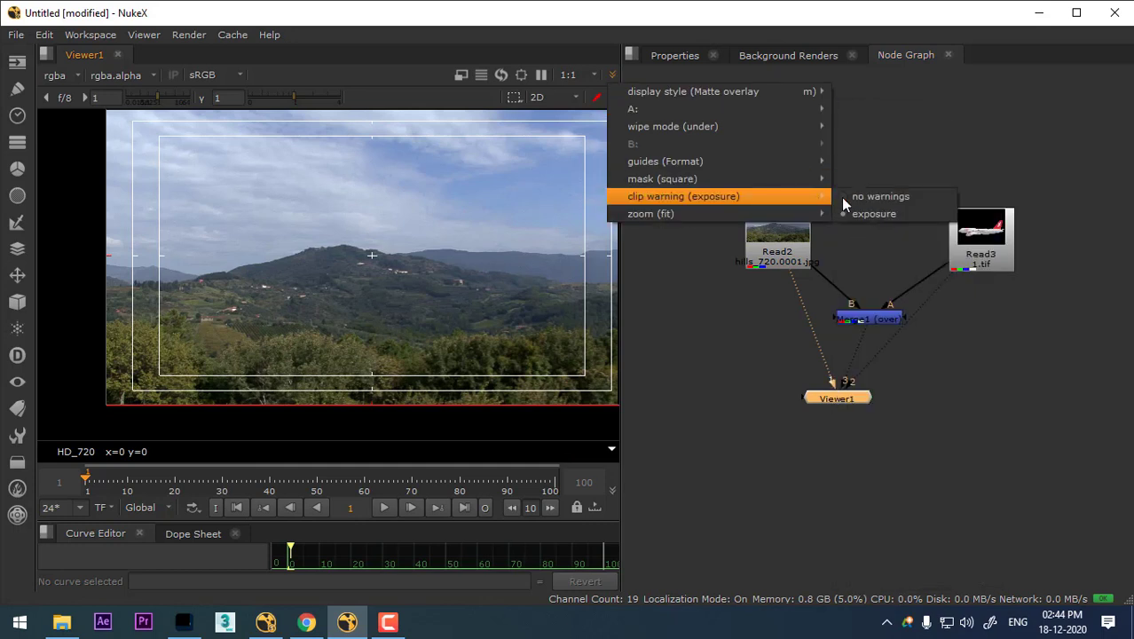
click(863, 201)
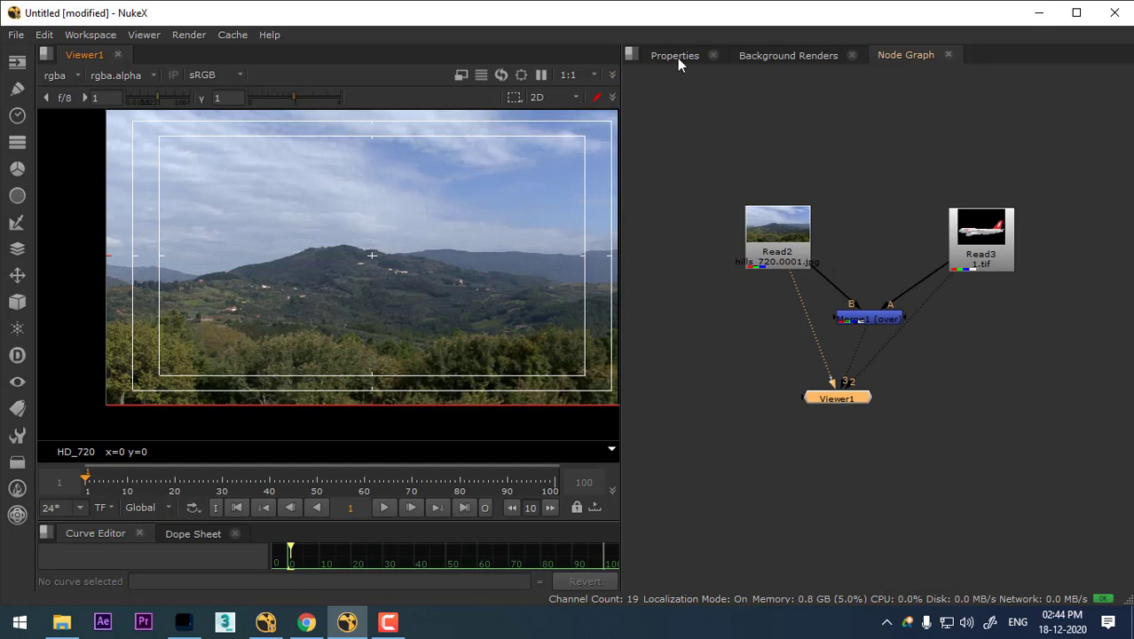
click(612, 74)
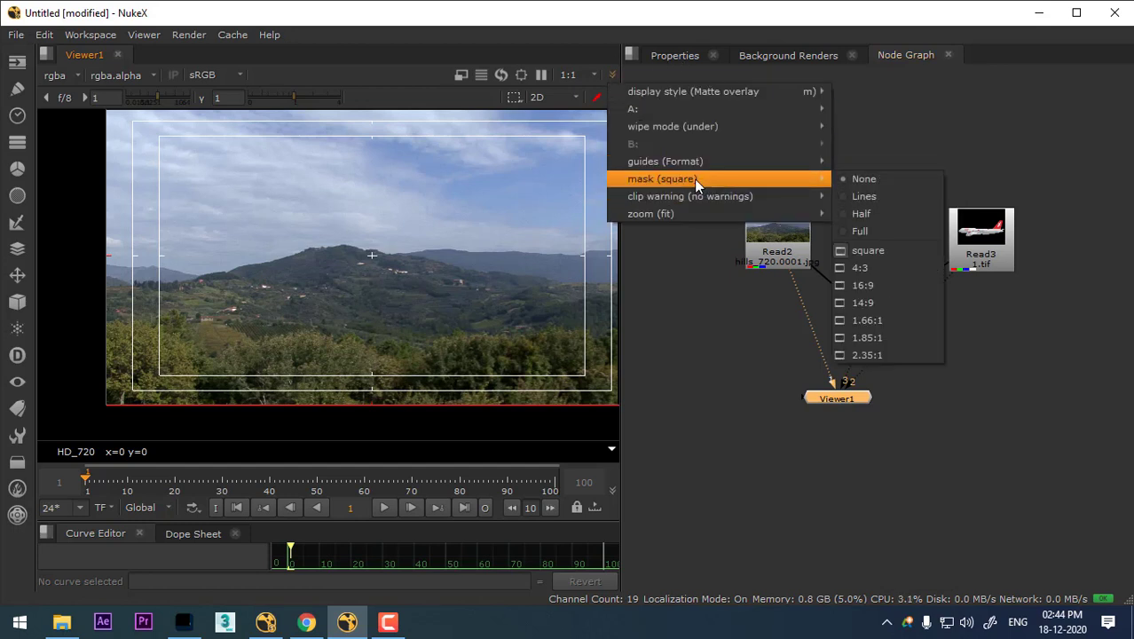
mouse_move(696, 196)
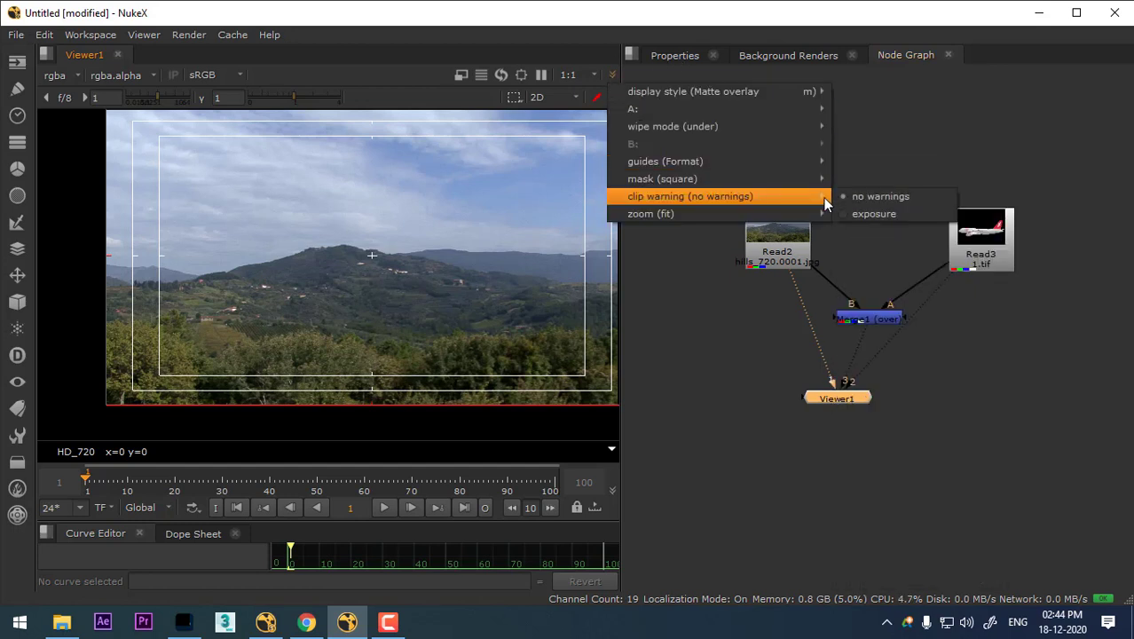
click(864, 213)
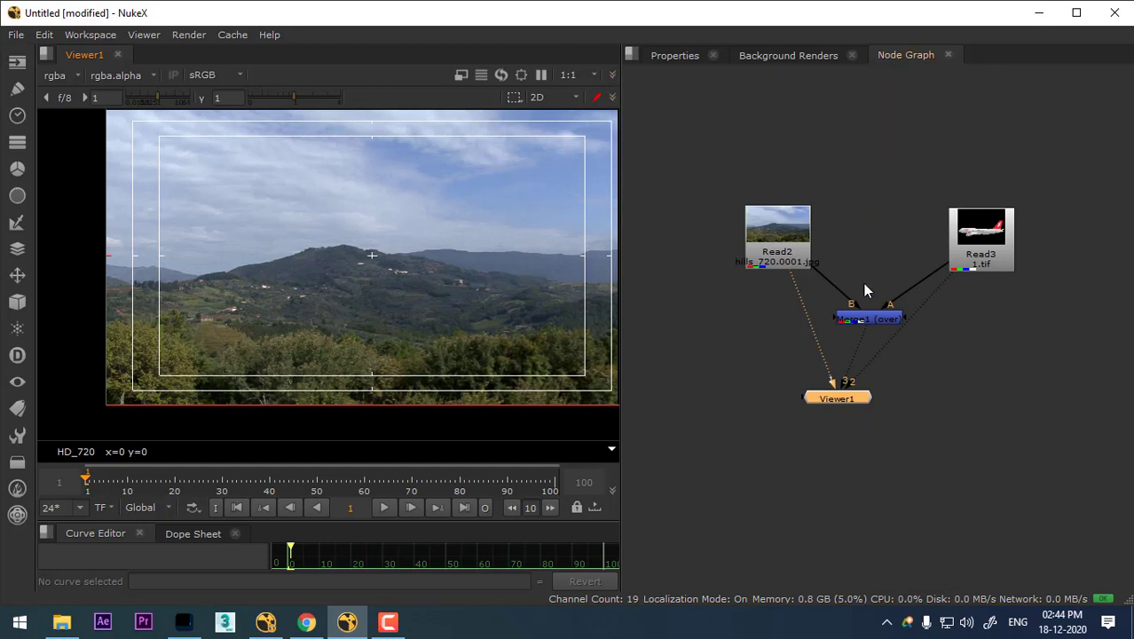
click(885, 319)
View the Merge1 composite with clip warnings set to no warnings.
key(1)
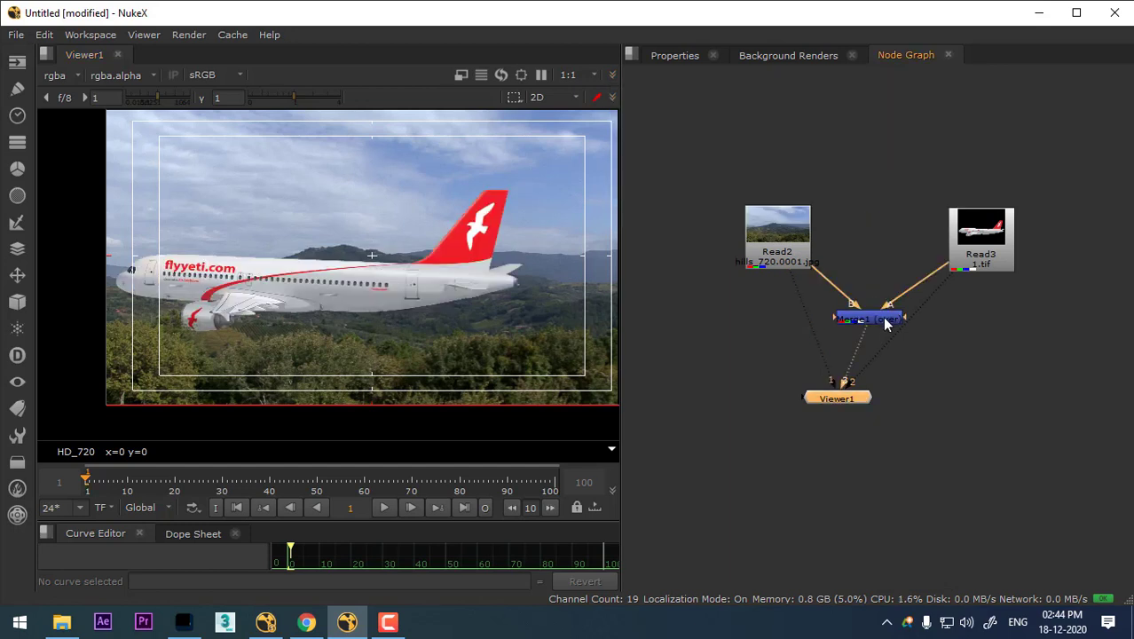
click(612, 76)
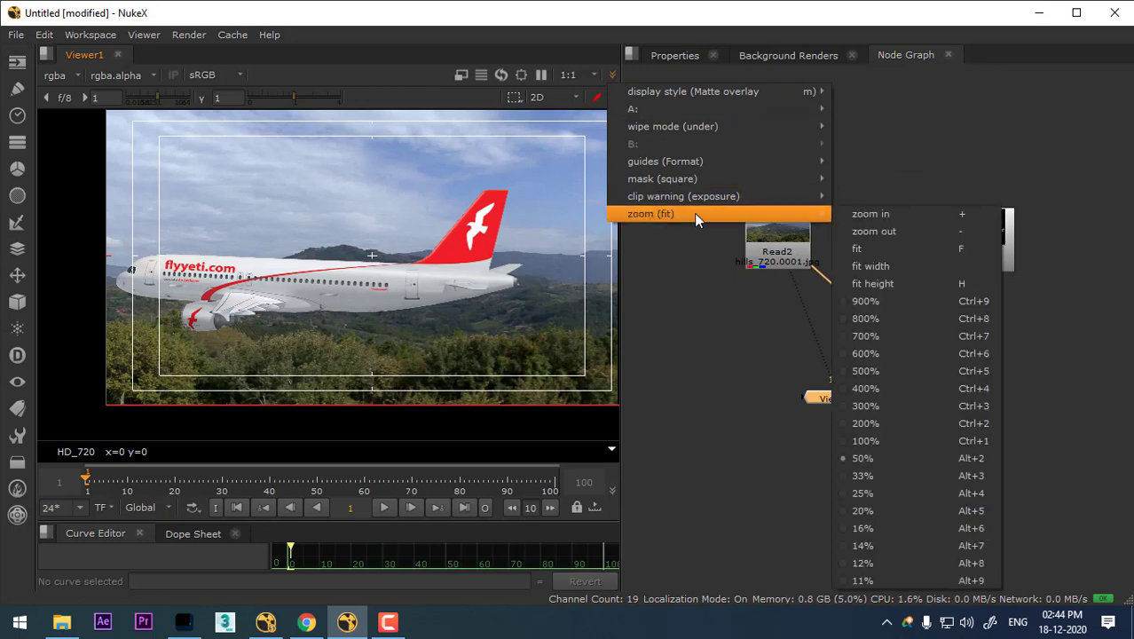
mouse_move(707, 196)
click(856, 197)
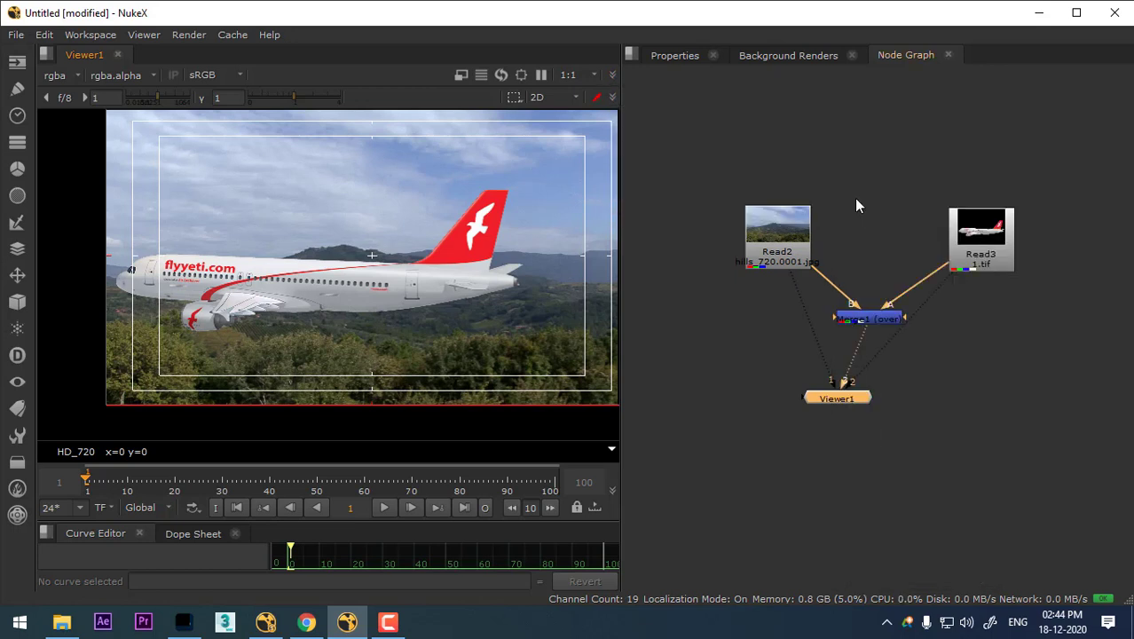
Set clip warning back to exposure and nudge Merge1 down and Read3 up-left.
click(613, 75)
mouse_move(705, 196)
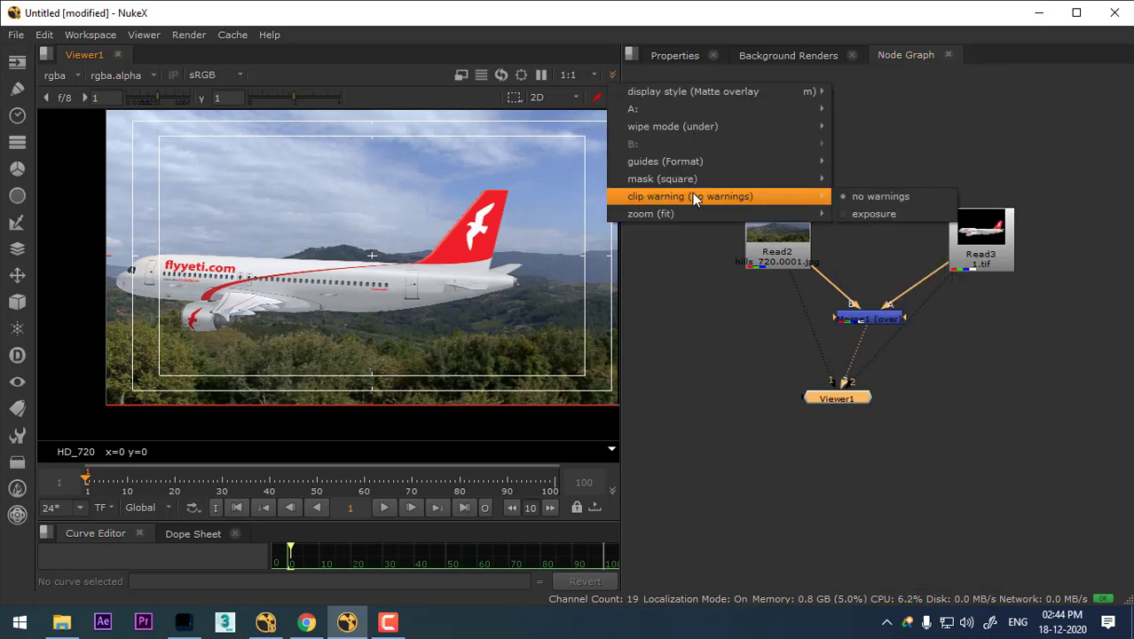
click(873, 214)
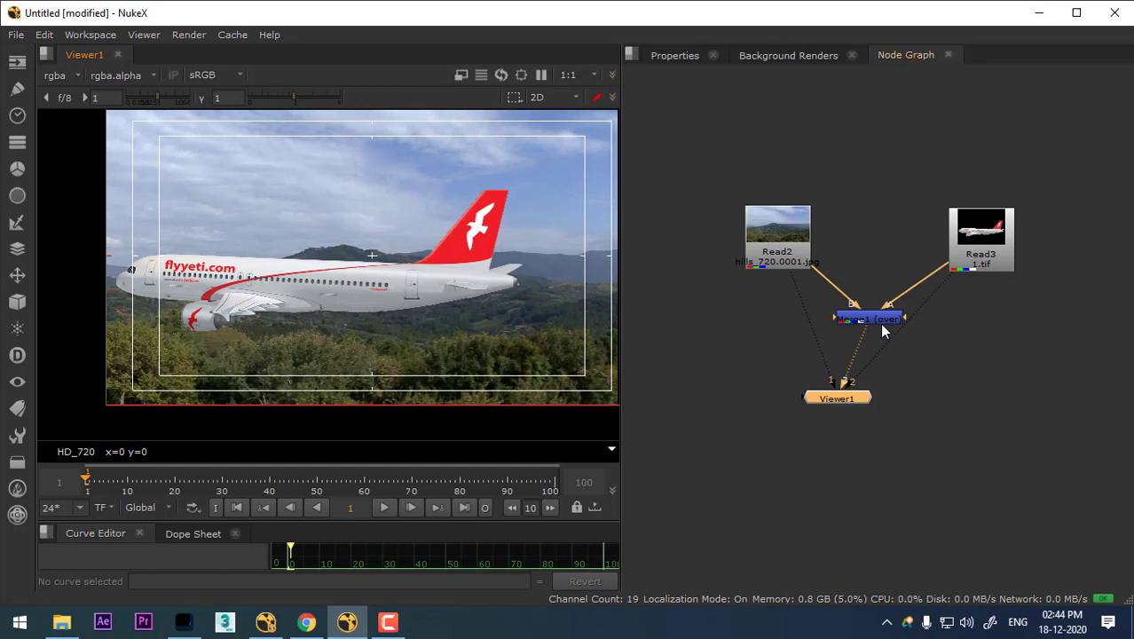
drag(882, 330, 880, 353)
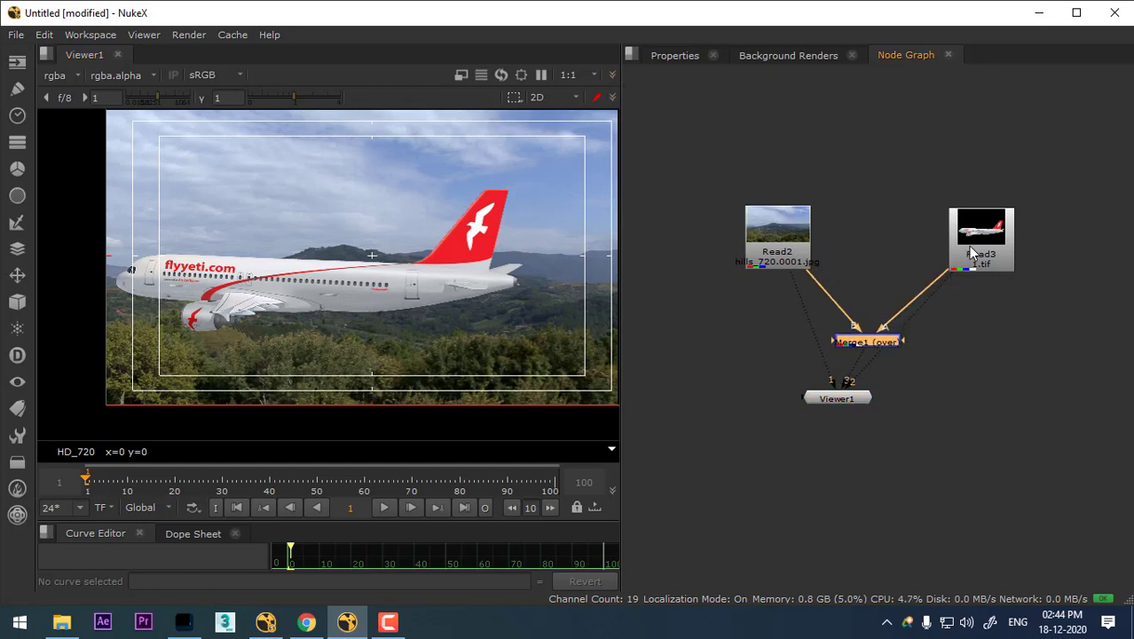
drag(969, 251, 946, 244)
Add Grade1 after the plane, set its multiply to 0.64, and close its properties window.
key(g)
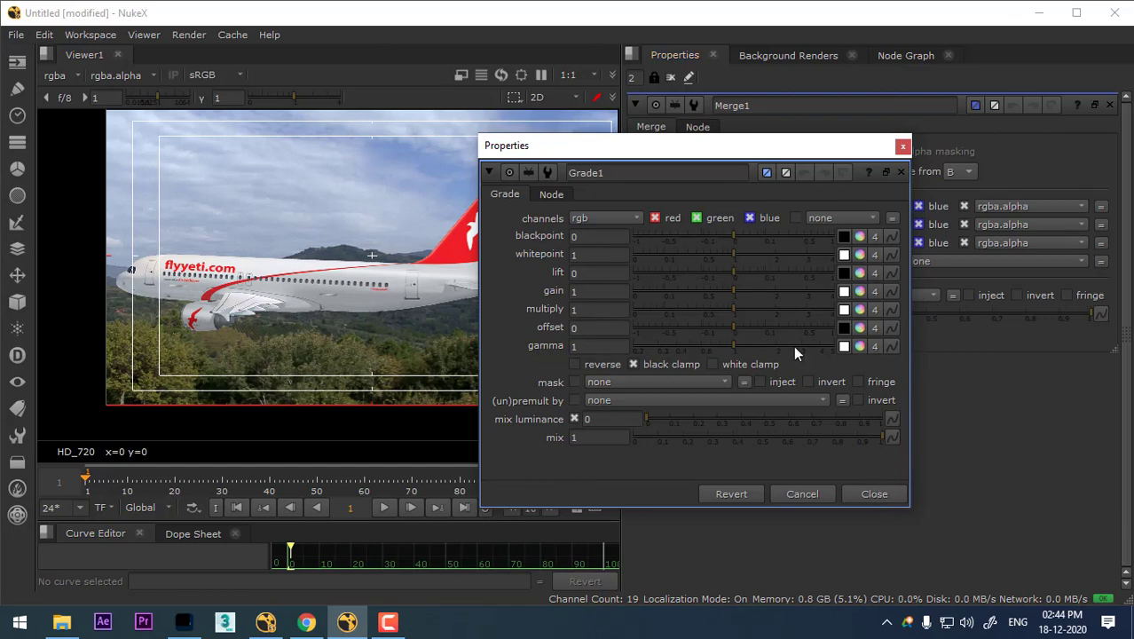
drag(733, 309, 757, 311)
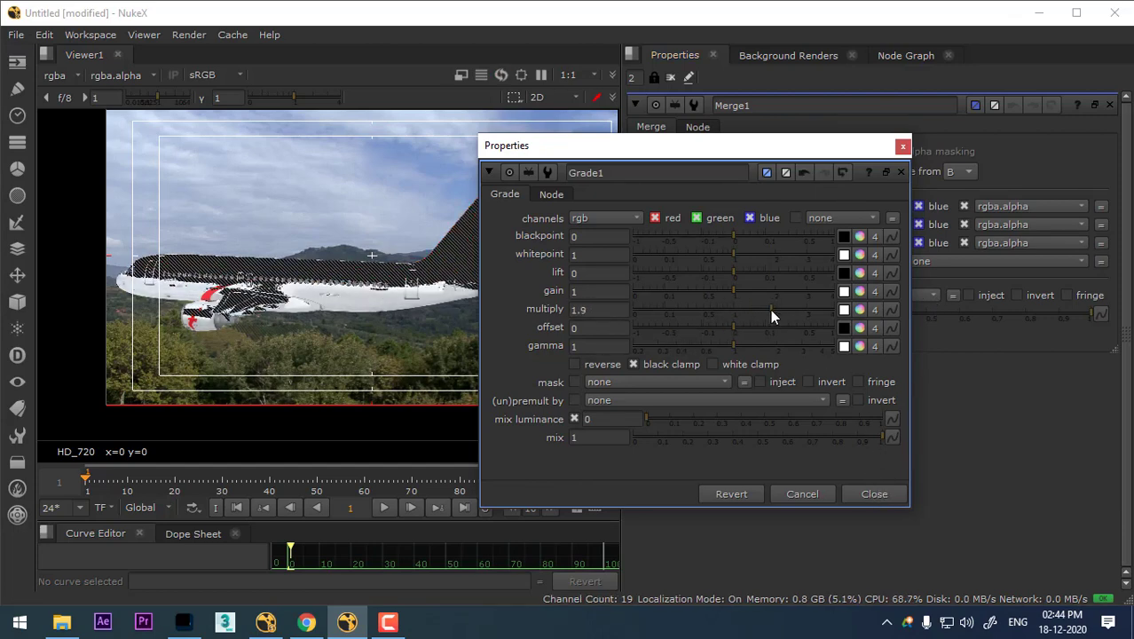
scroll(266, 257, up, 1)
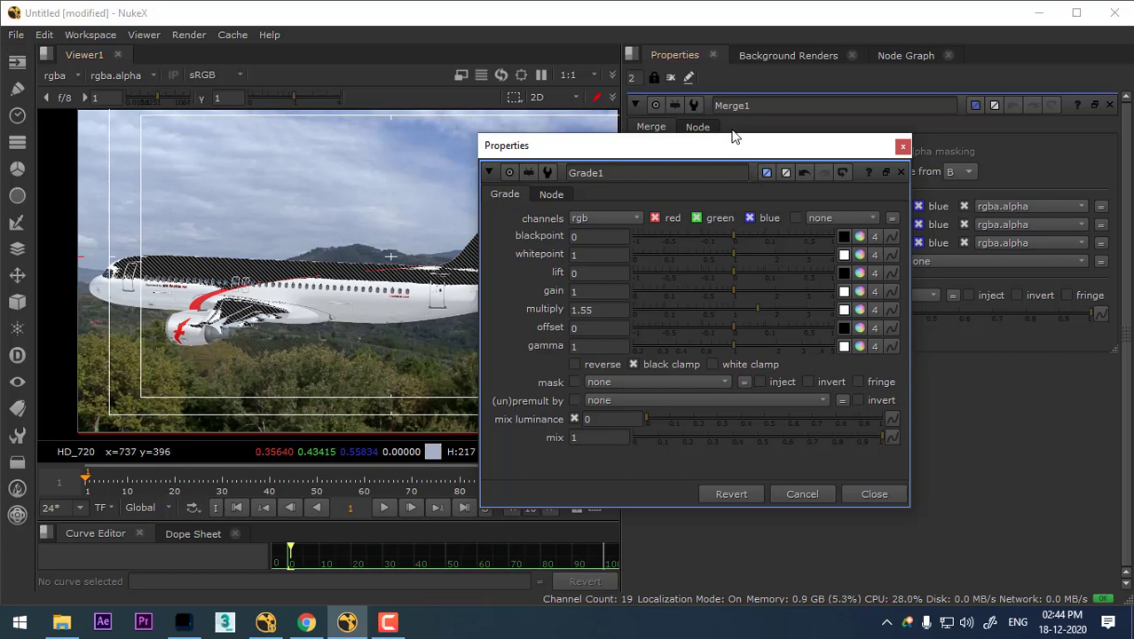
drag(733, 145, 821, 142)
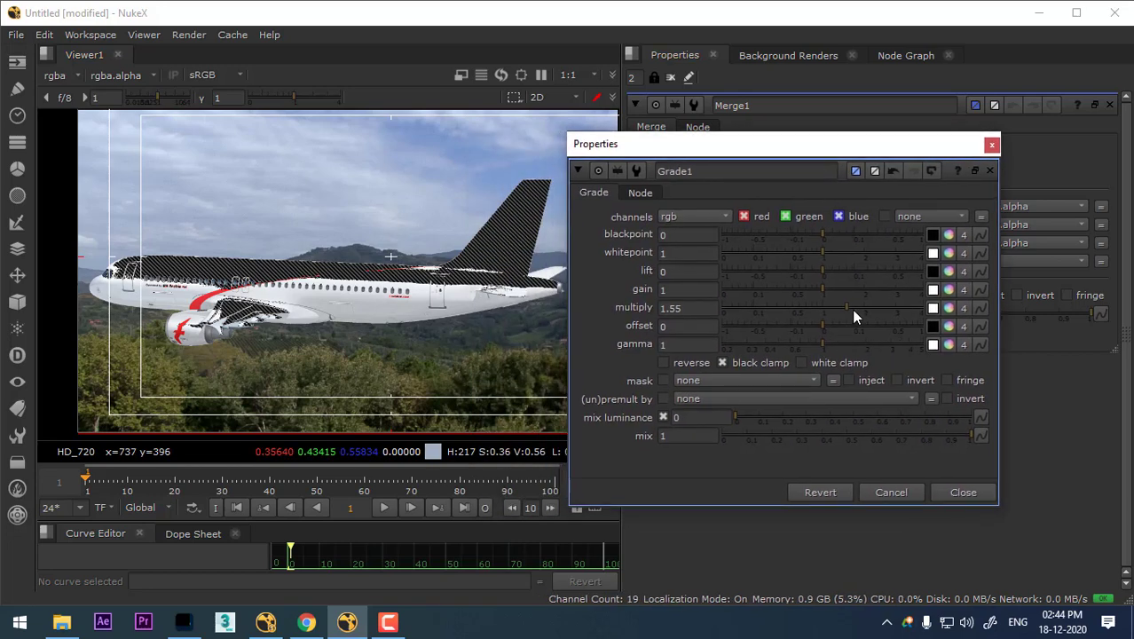
mouse_move(845, 307)
mouse_down()
mouse_move(856, 310)
mouse_move(802, 325)
mouse_move(815, 325)
mouse_up()
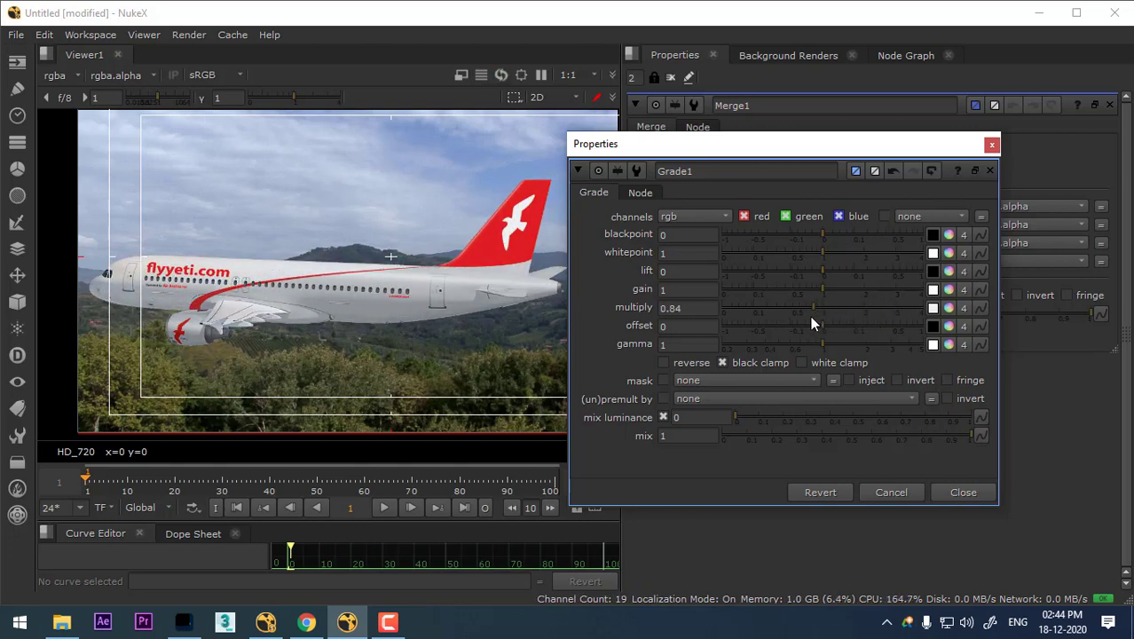
drag(813, 321, 802, 321)
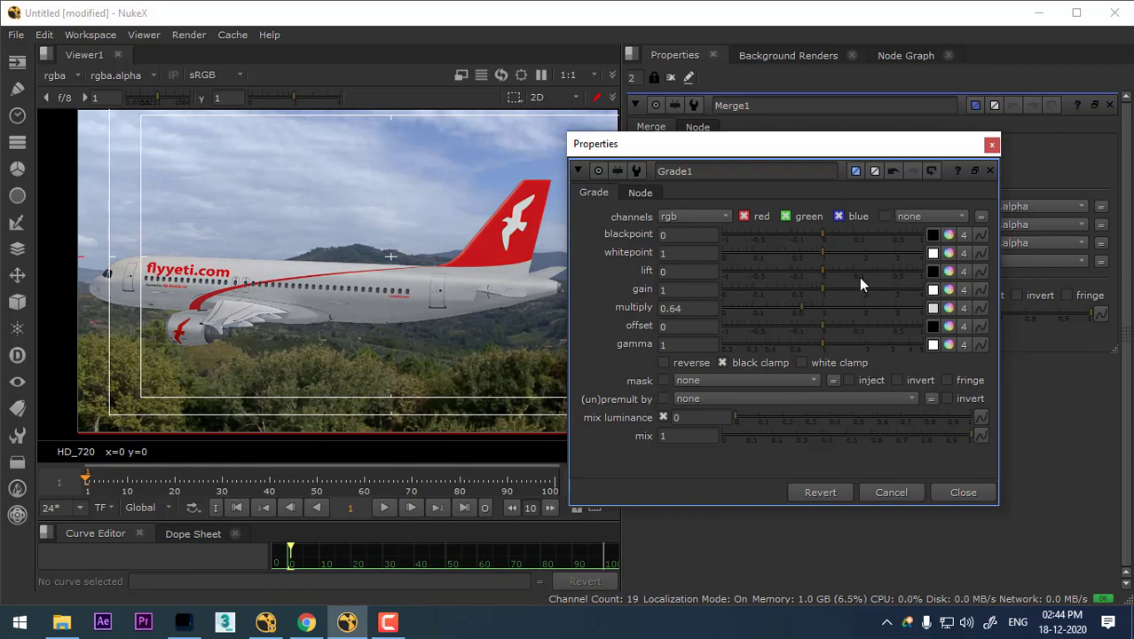
click(992, 146)
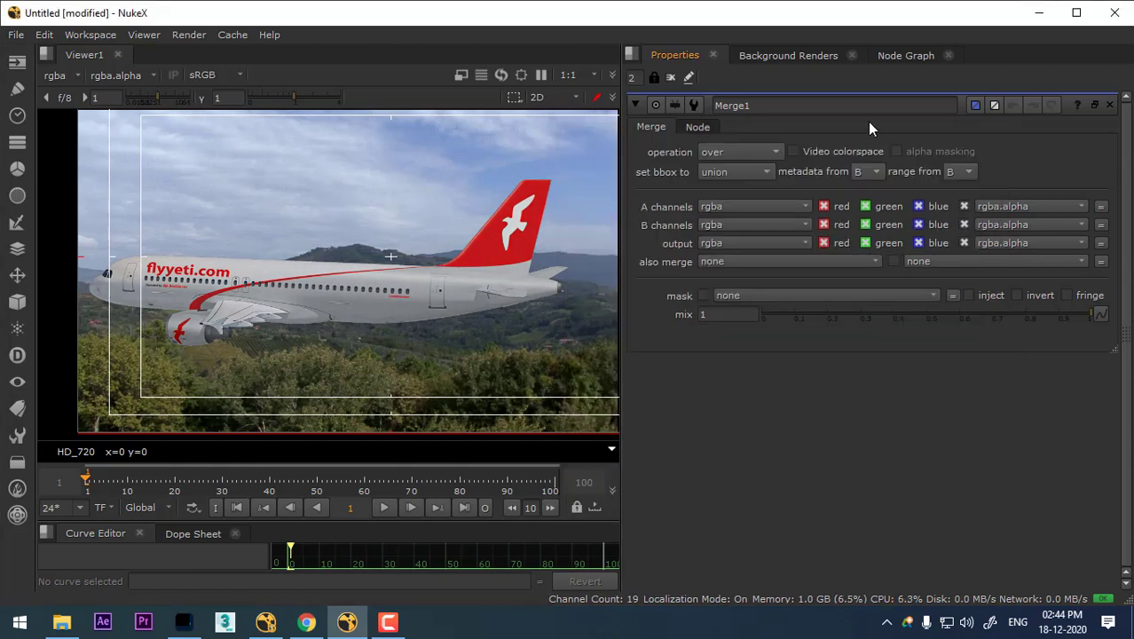
Show the node graph and spread out Read3, Read2 and Merge1.
click(759, 56)
click(909, 53)
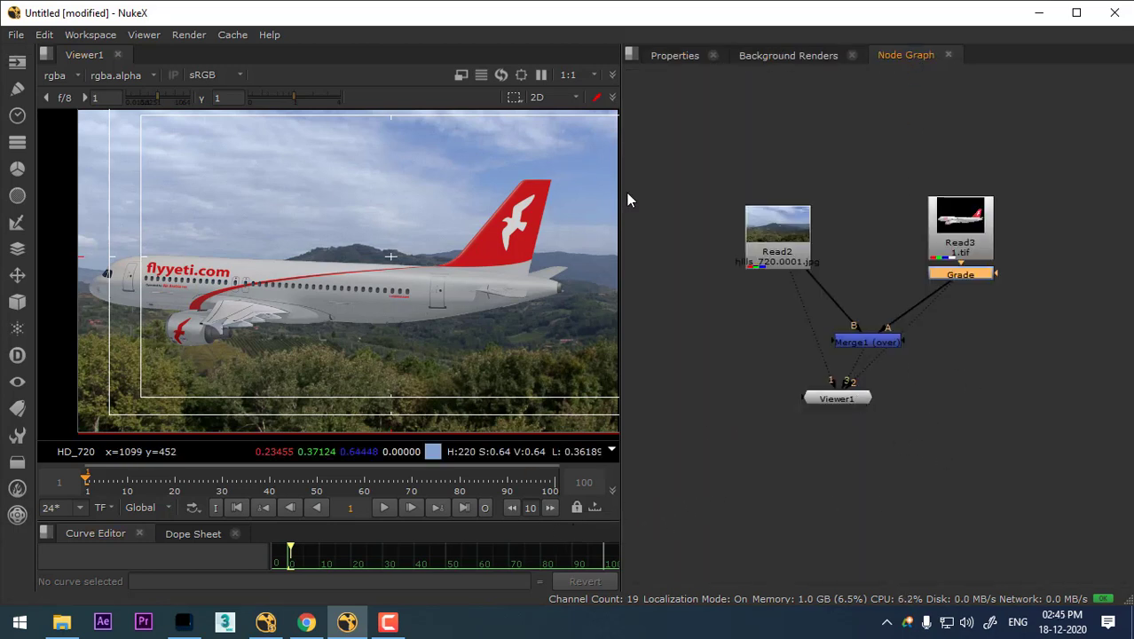
drag(914, 296, 816, 247)
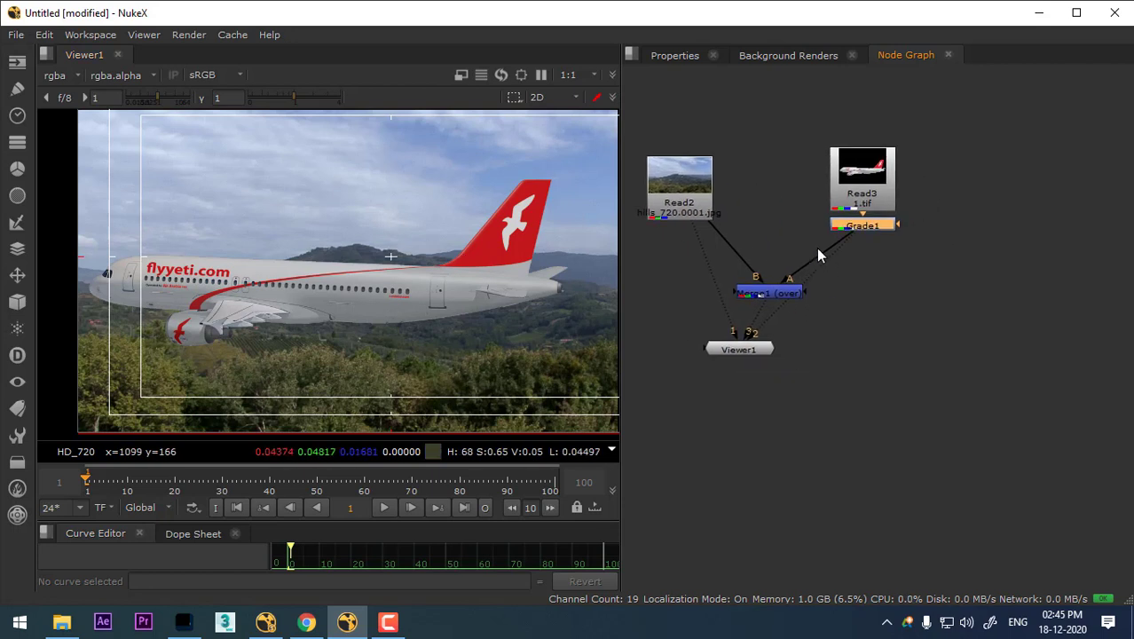
drag(865, 200, 865, 176)
drag(687, 190, 708, 125)
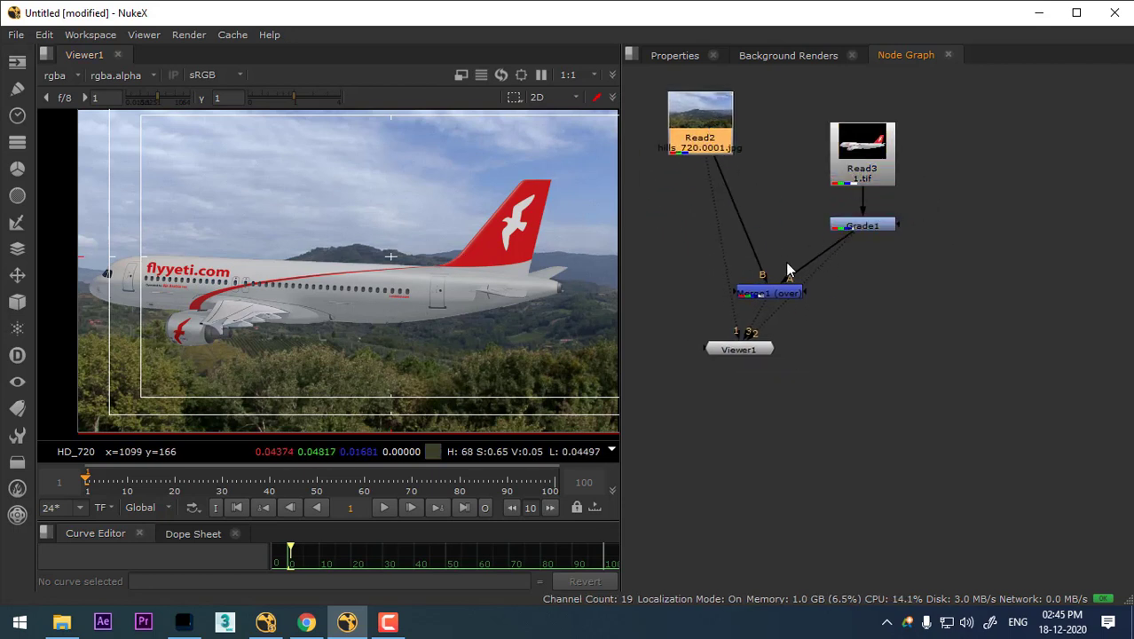
drag(782, 304, 906, 346)
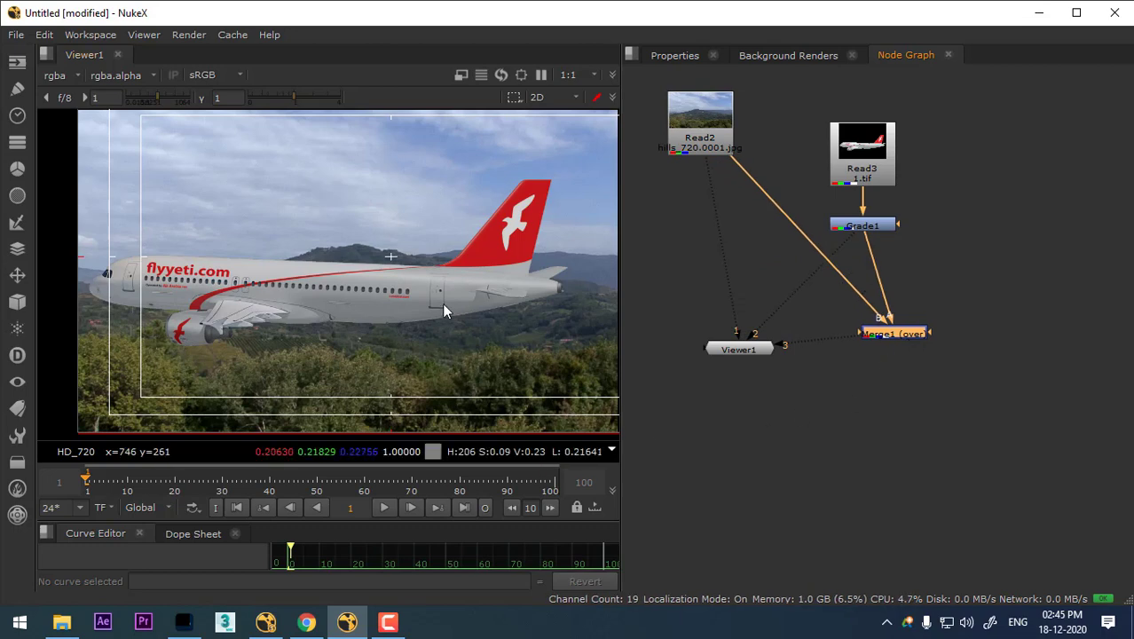
Preview the hills, the graded plane, and the Merge1 composite in turn.
drag(444, 321, 446, 348)
key(1)
key(2)
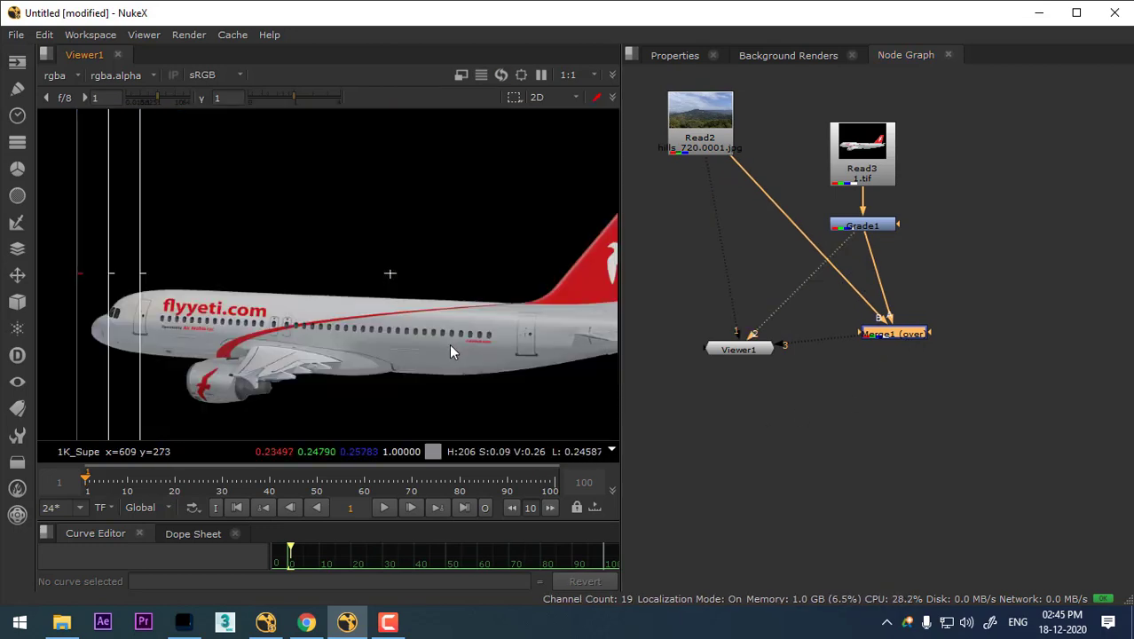
key(3)
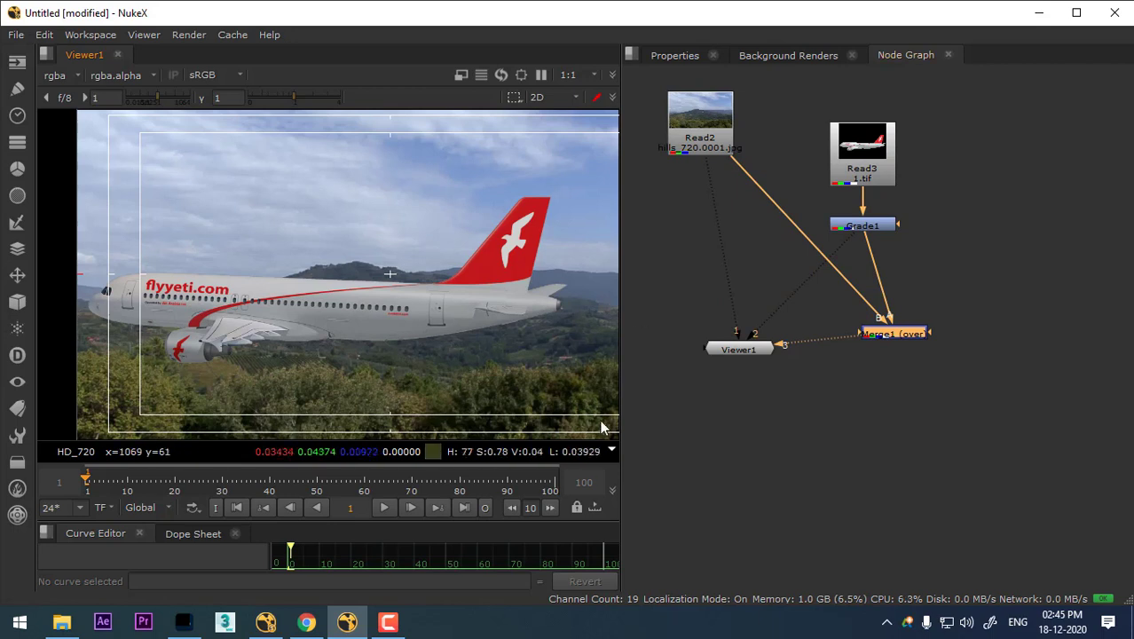
Line Grade1 up directly under Read3 and select Read3.
drag(865, 162, 894, 124)
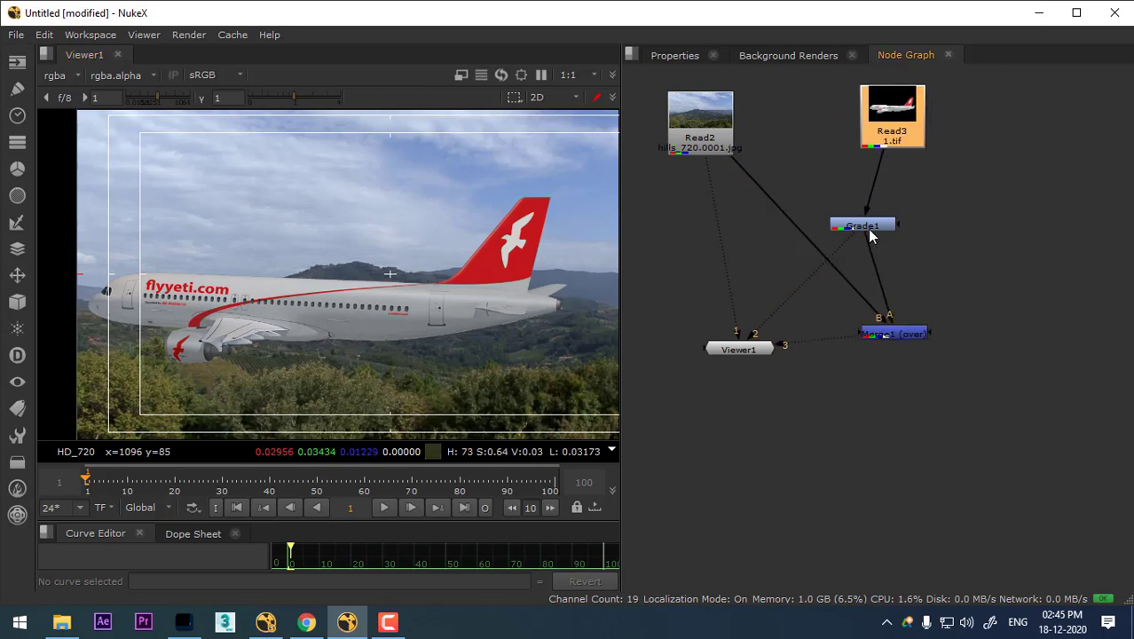
drag(867, 229, 898, 240)
scroll(422, 327, down, 1)
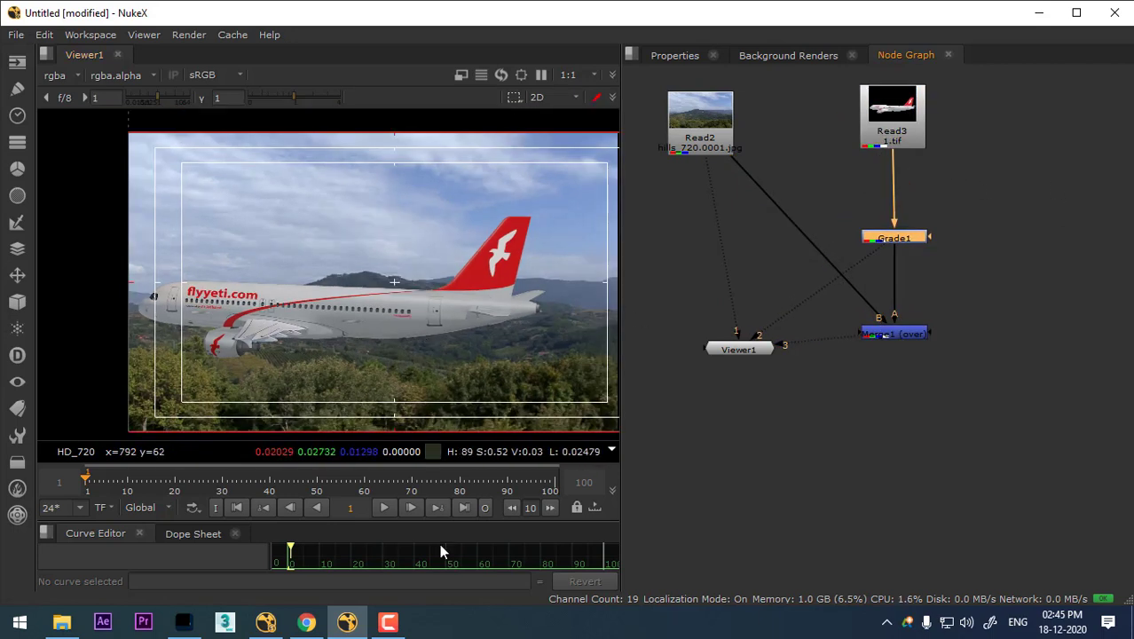
click(390, 622)
click(390, 623)
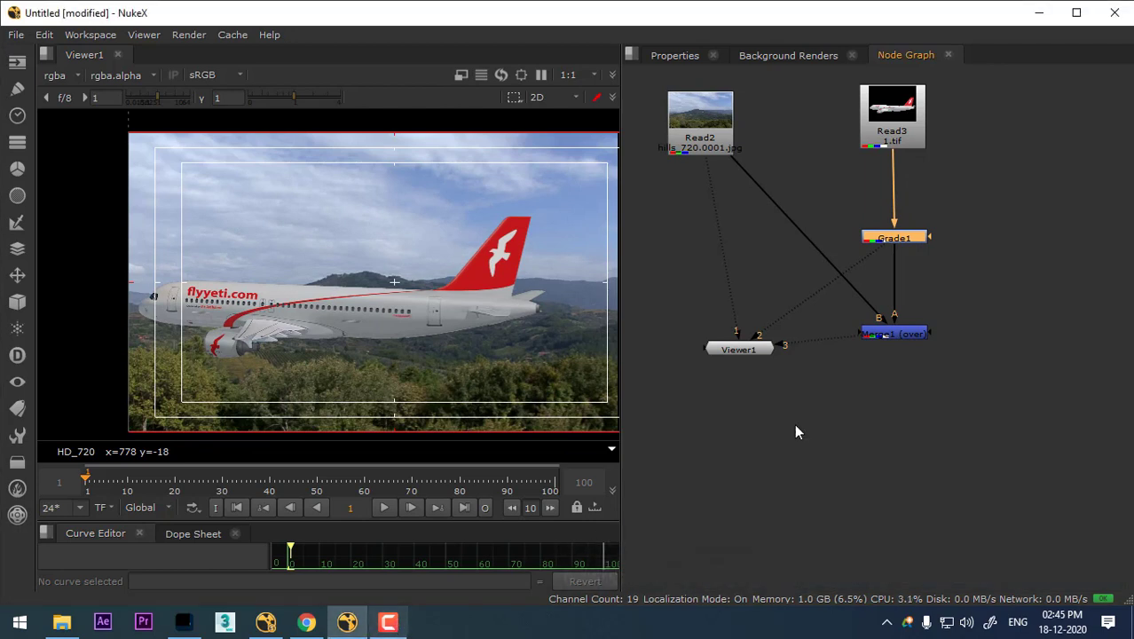
drag(942, 222, 938, 255)
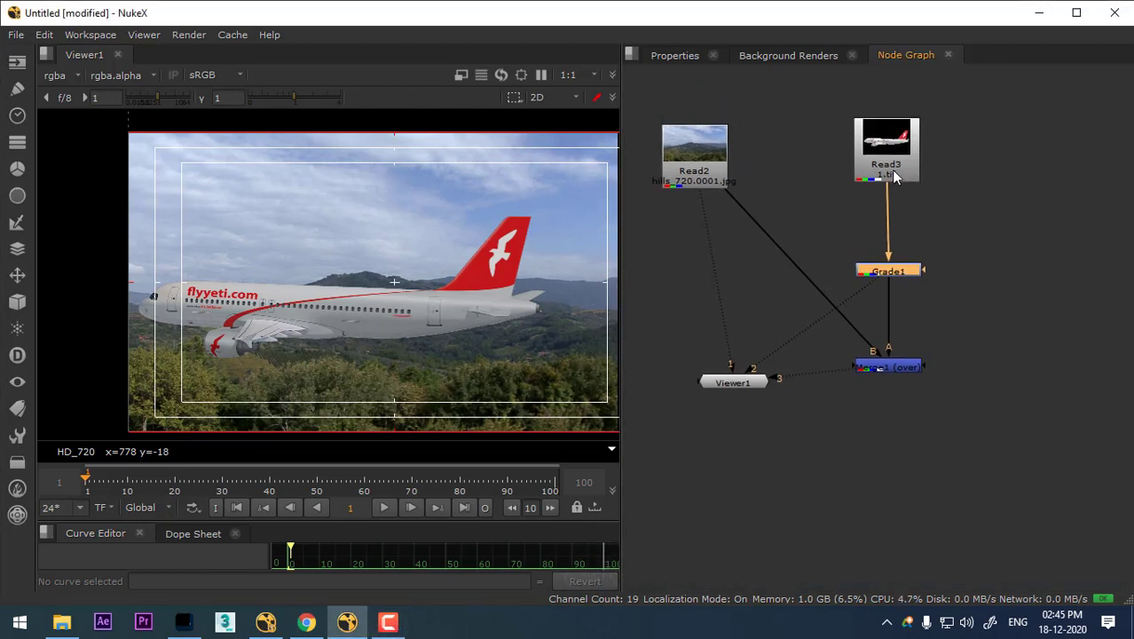
drag(884, 158, 895, 151)
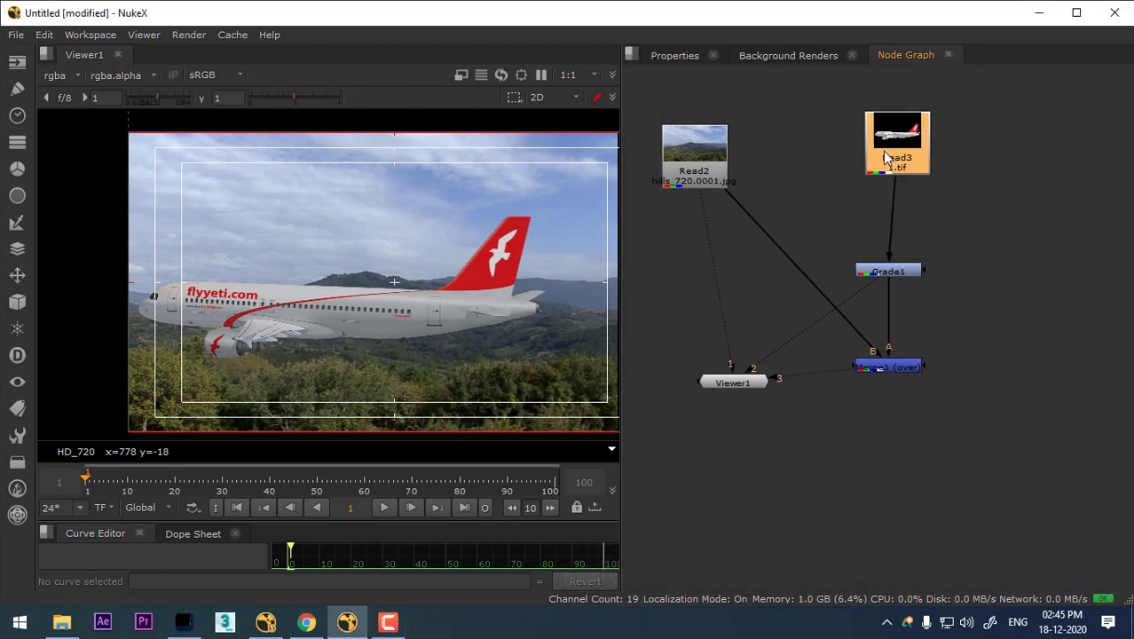
Add a Transform node after the plane and move its properties window aside.
key(t)
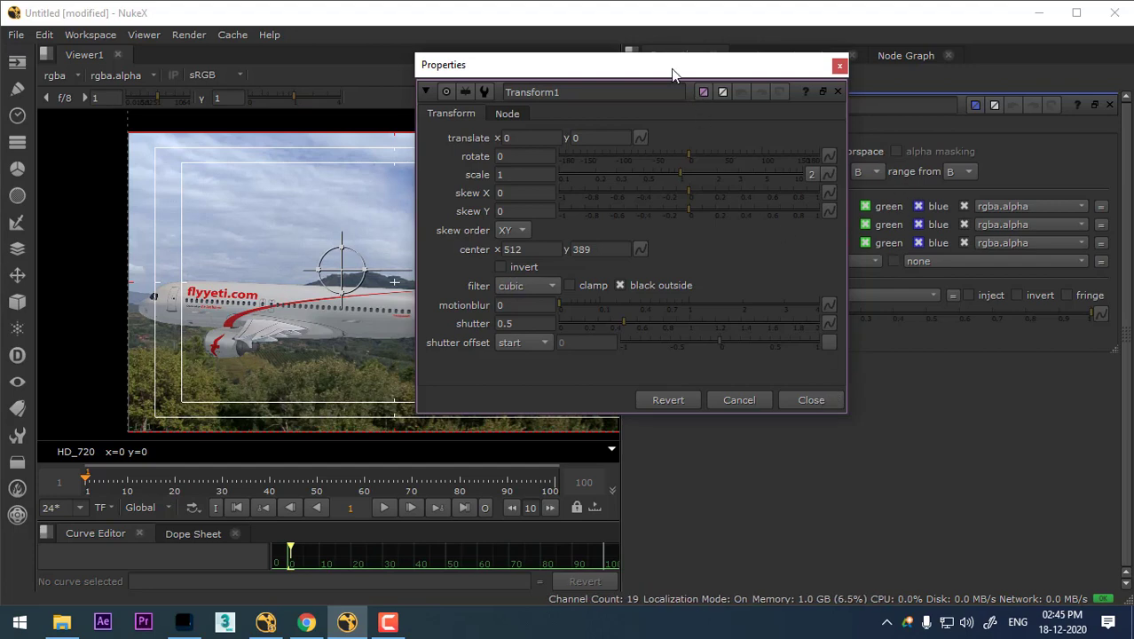
drag(671, 68, 870, 193)
click(918, 59)
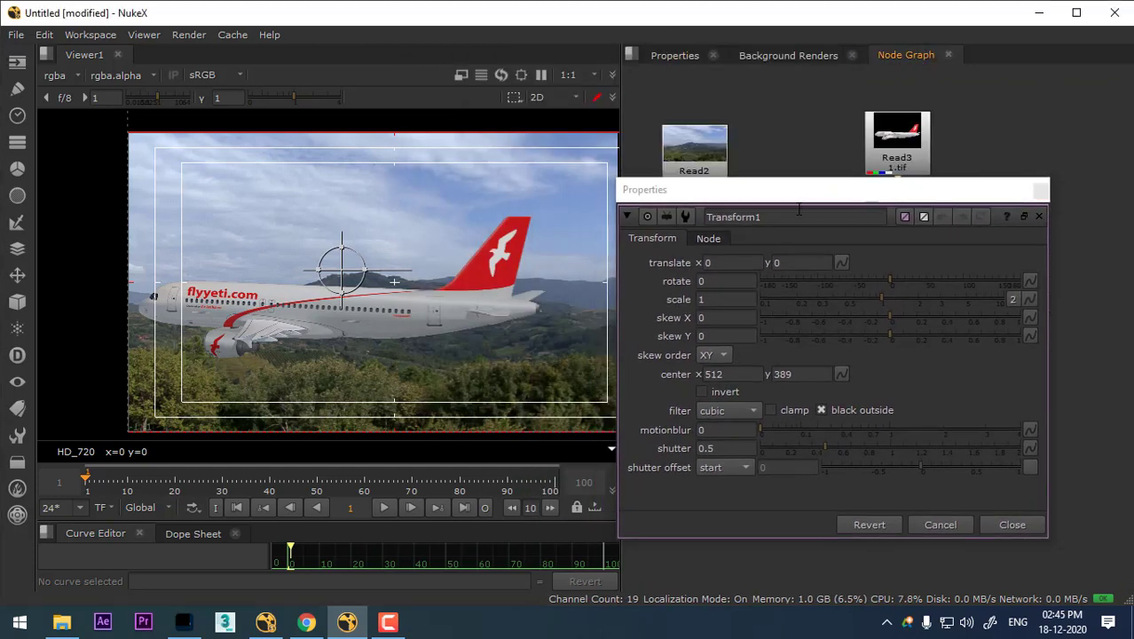
mouse_move(797, 193)
mouse_down()
mouse_move(908, 136)
mouse_move(978, 196)
mouse_up()
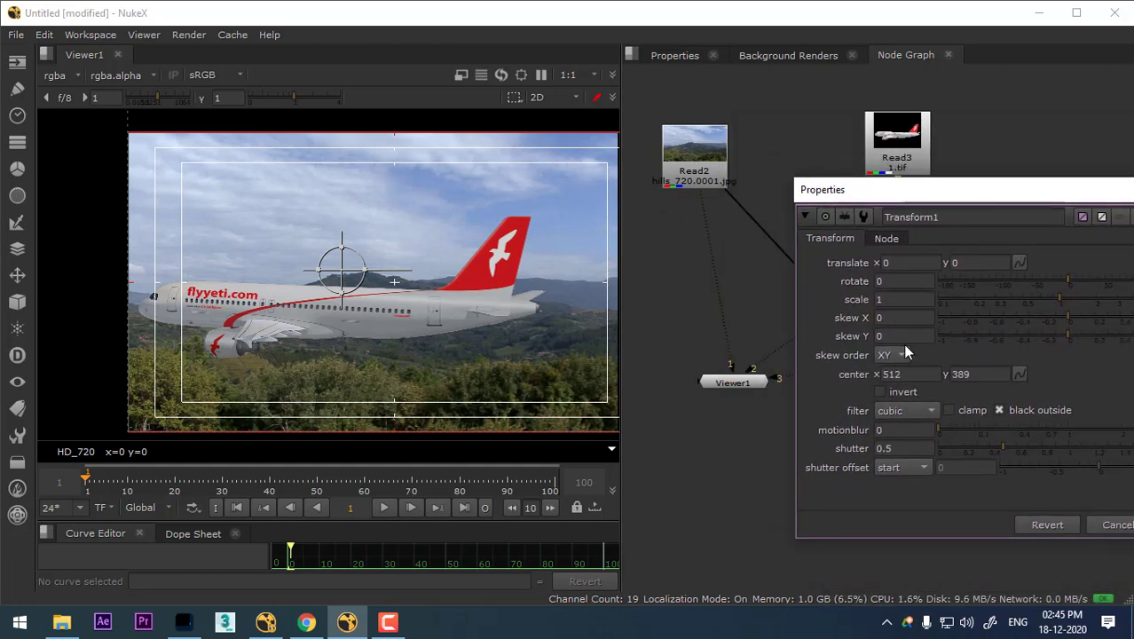
Set keys on translate x and y at the current frame, then undo them.
click(906, 263)
right_click(906, 263)
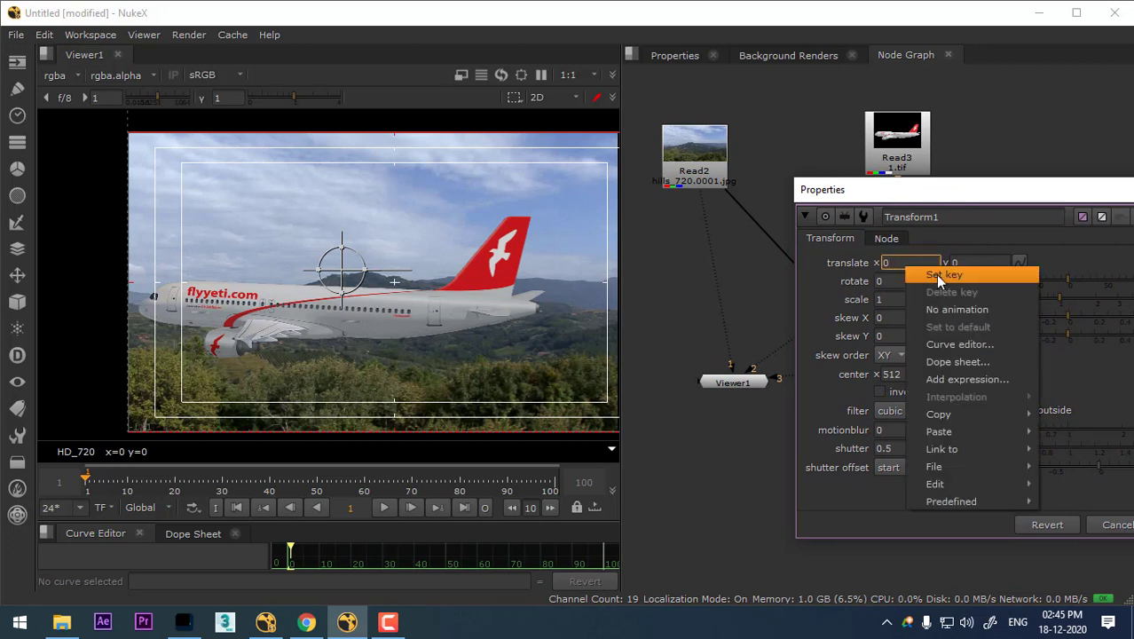
click(939, 277)
click(967, 262)
right_click(966, 263)
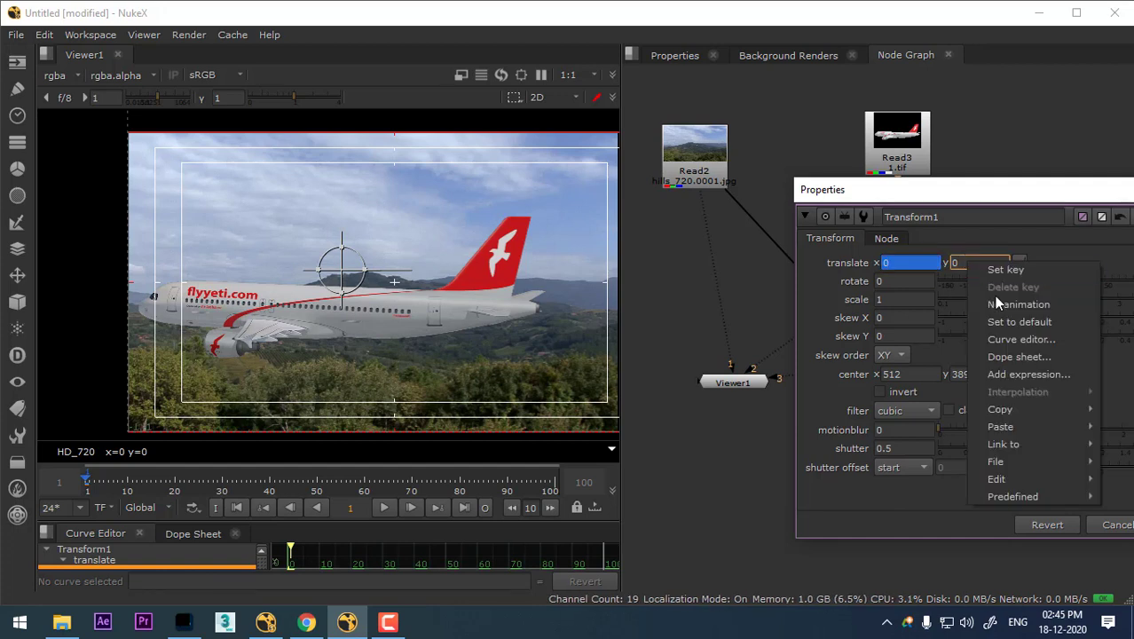
click(998, 270)
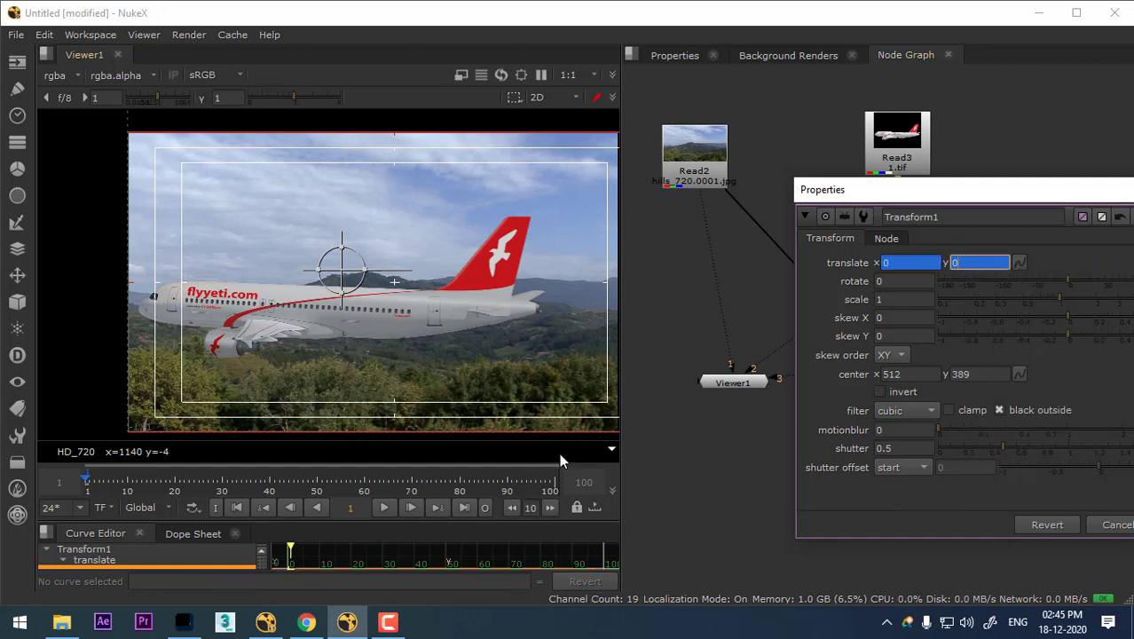
key(ctrl+z)
key(ctrl+z)
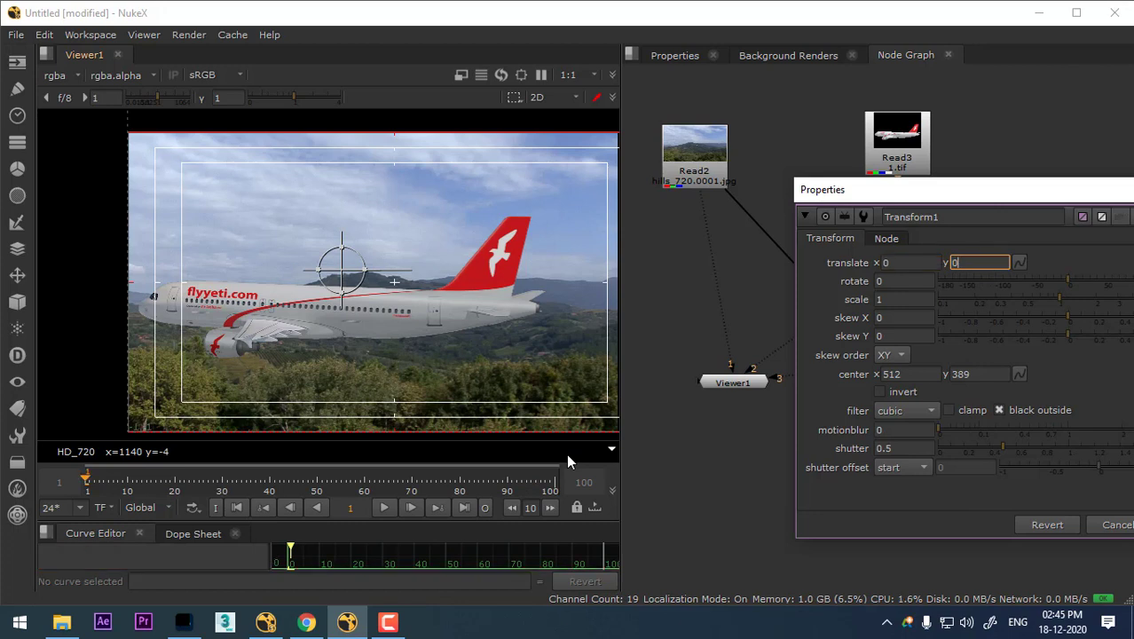
Key Transform1 translate x and y at 0, 0 on frame 99, then return to frame 1.
click(549, 484)
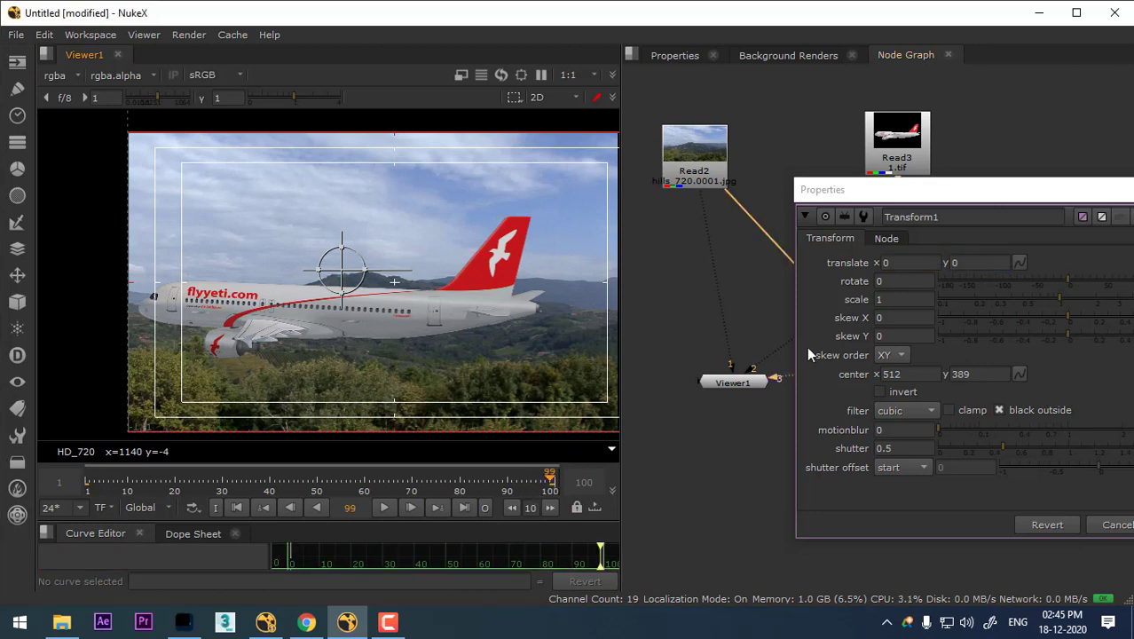
click(905, 268)
right_click(914, 262)
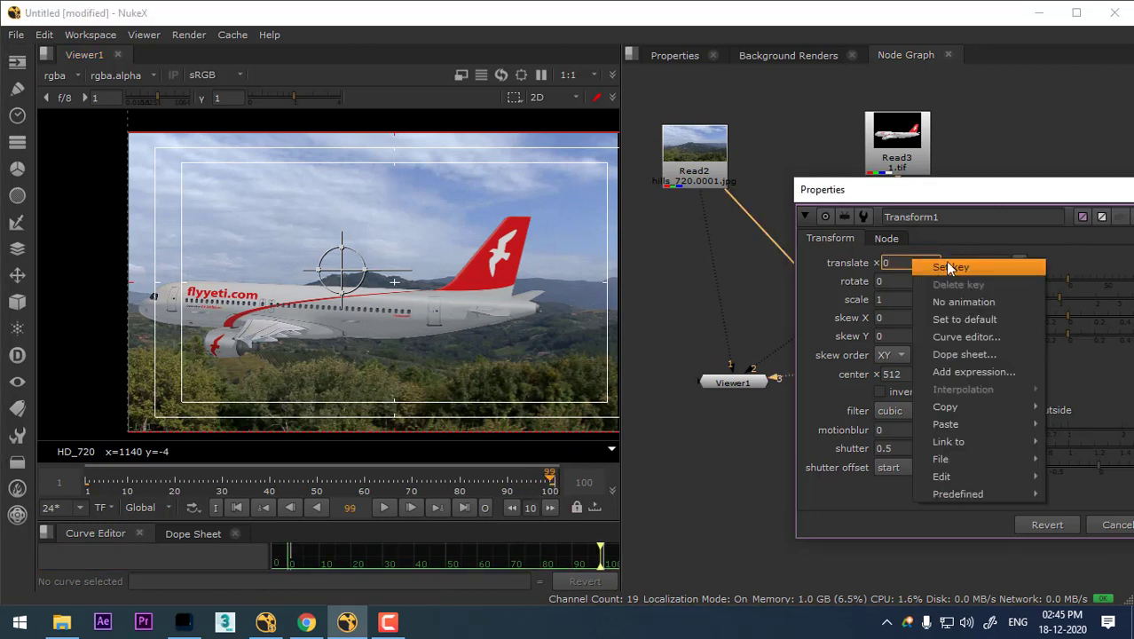
click(934, 266)
right_click(988, 265)
click(1025, 274)
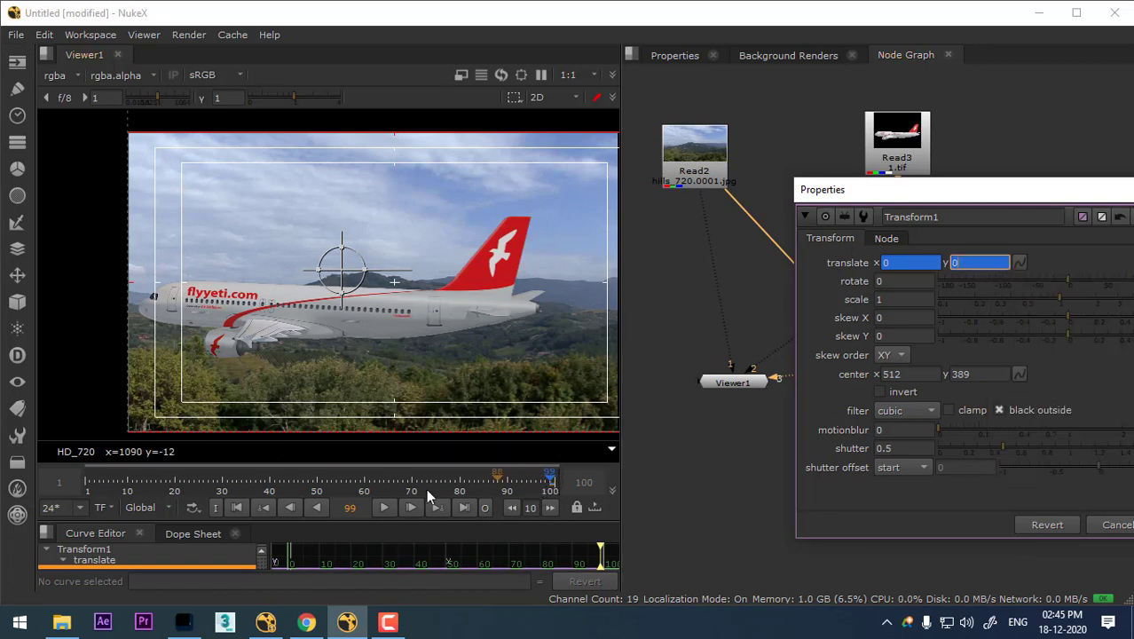
drag(133, 478, 87, 484)
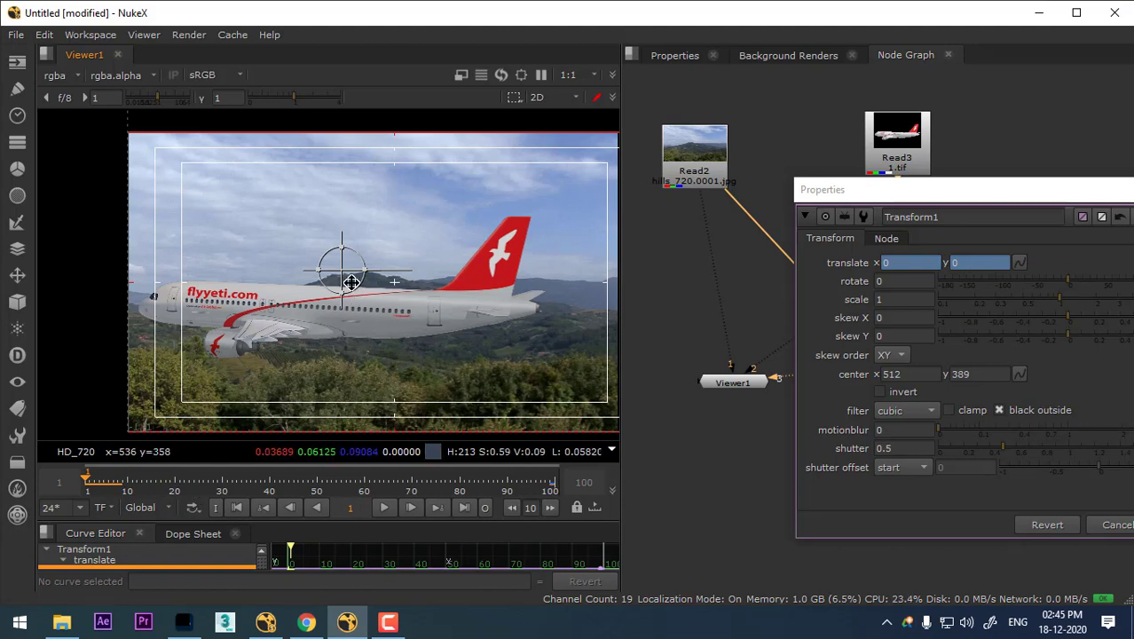
At frame 1 move the airliner up and right, then play the motion forward and backward.
drag(352, 283, 525, 177)
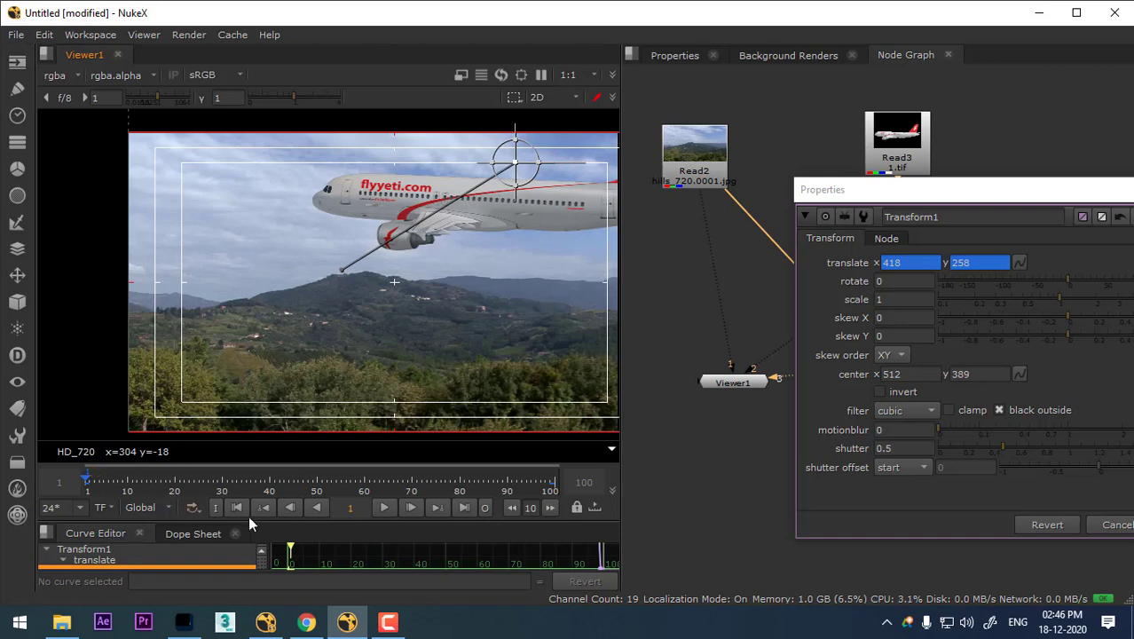
key(l)
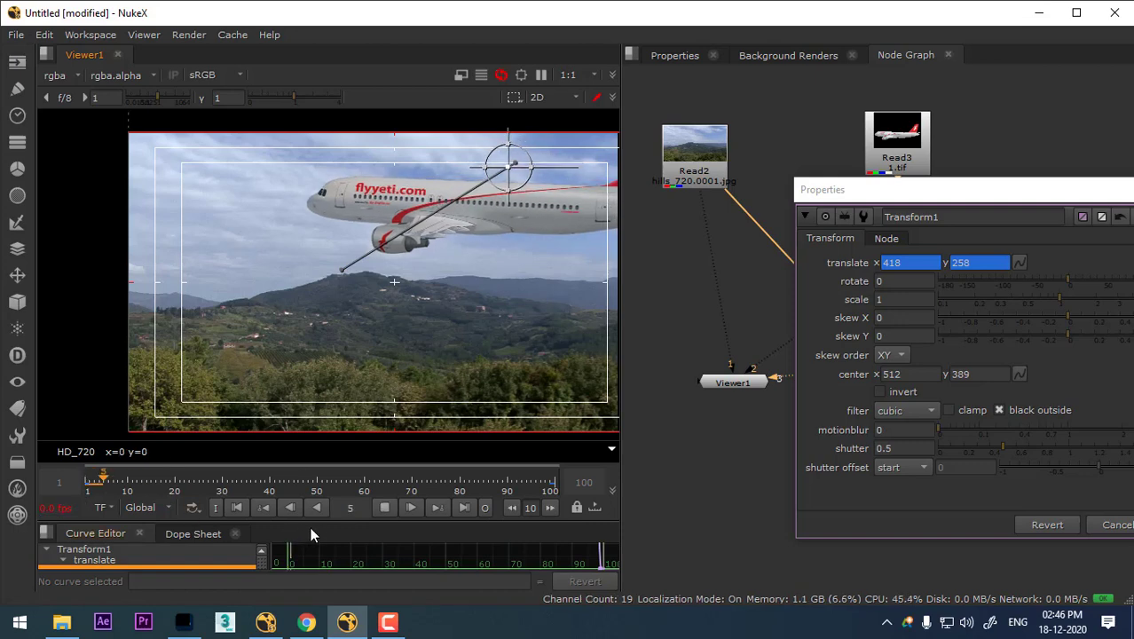
key(k)
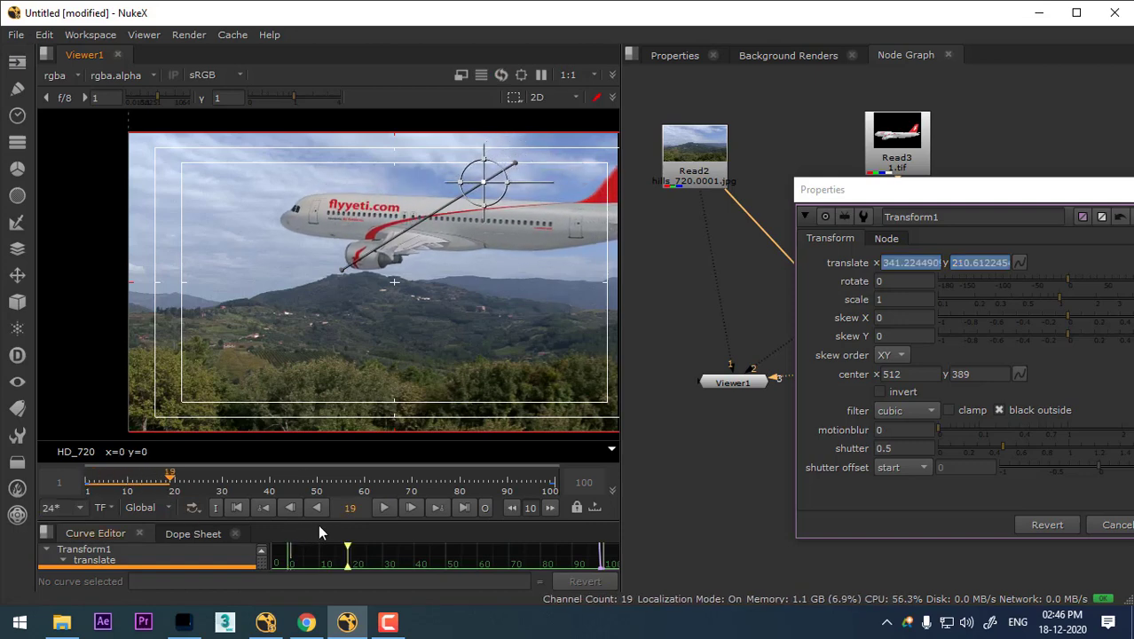
key(l)
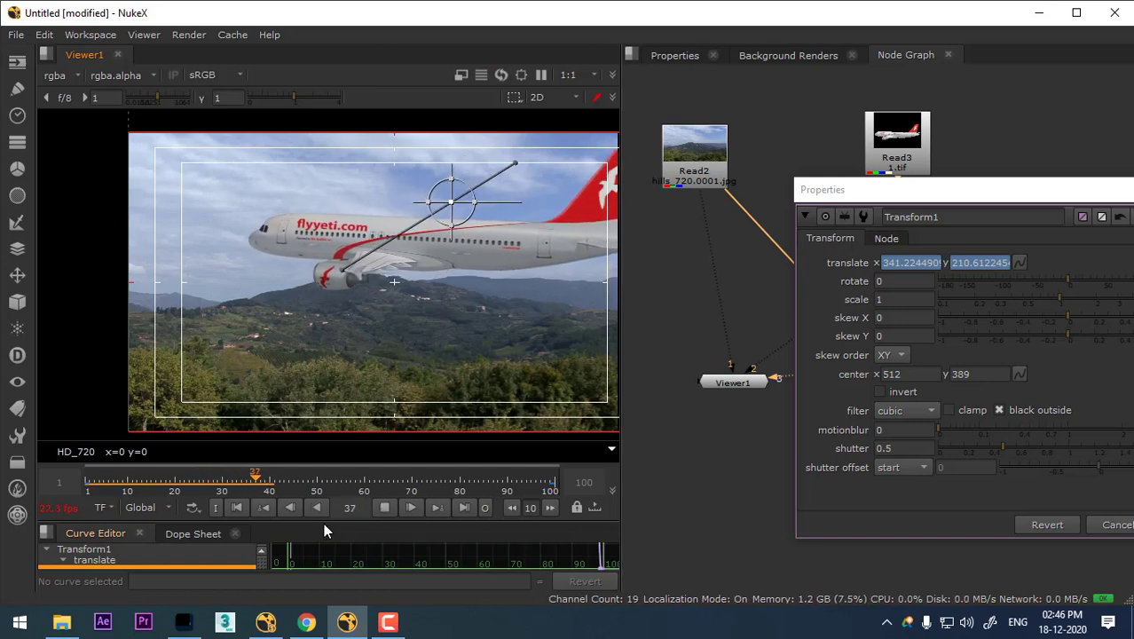
key(j)
key(k)
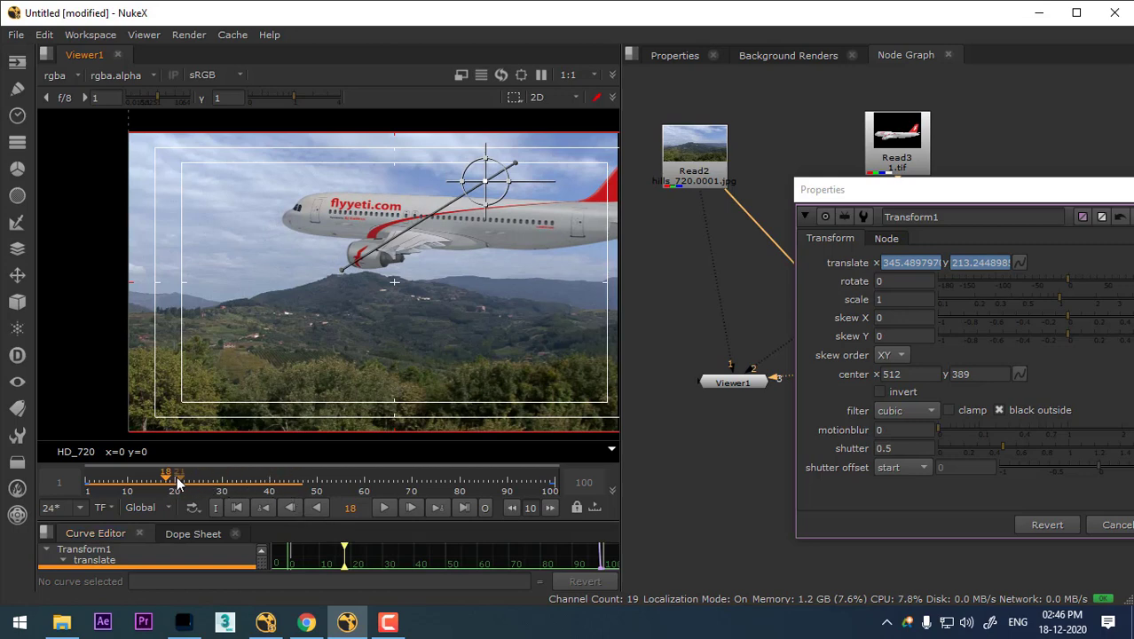
At frame 50 reposition the airliner to curve its path, then play it through.
drag(177, 481, 316, 485)
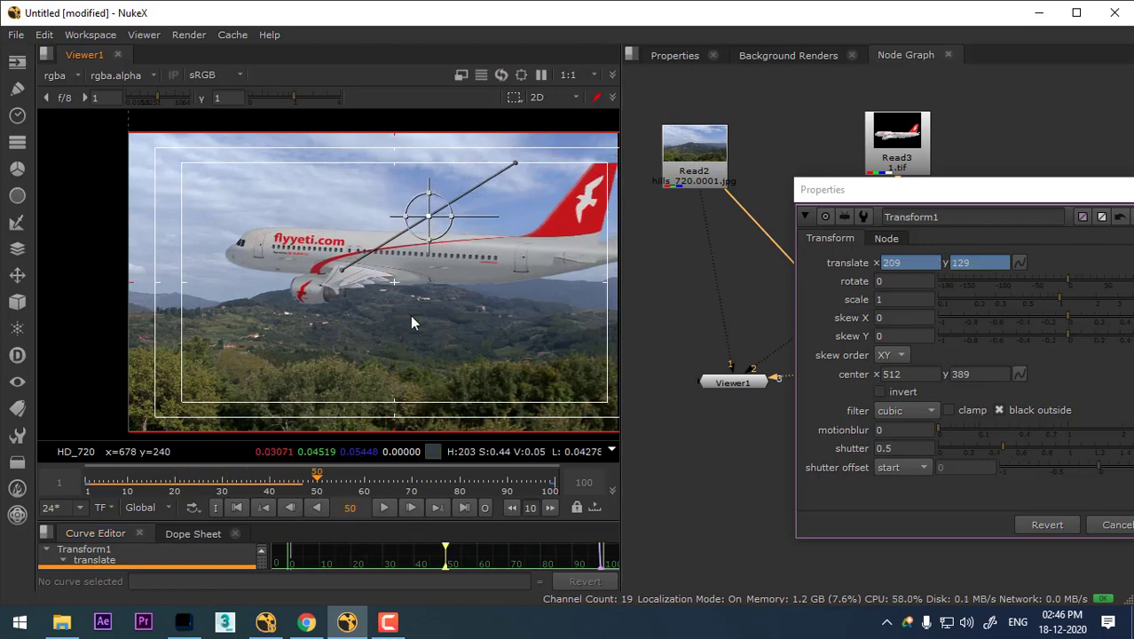
drag(428, 215, 470, 241)
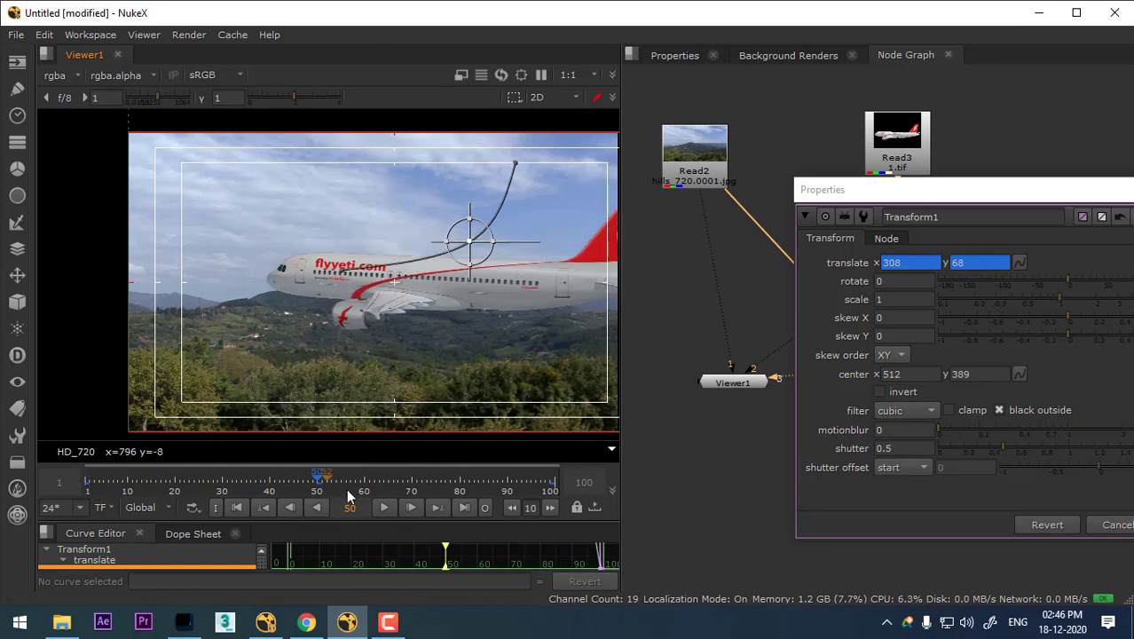
click(238, 507)
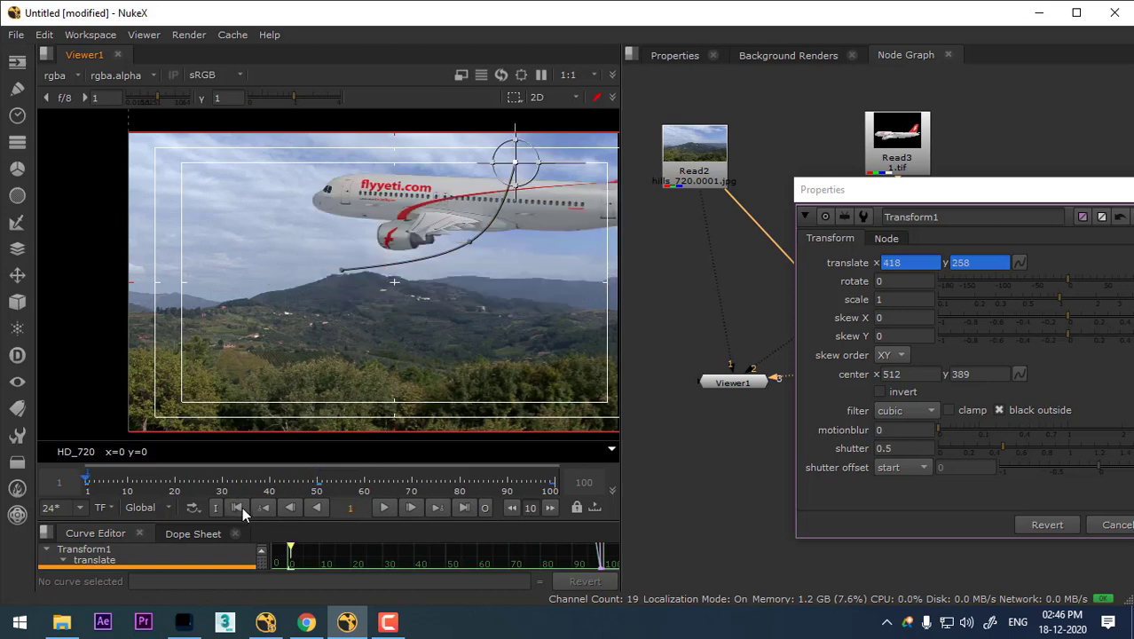
click(464, 506)
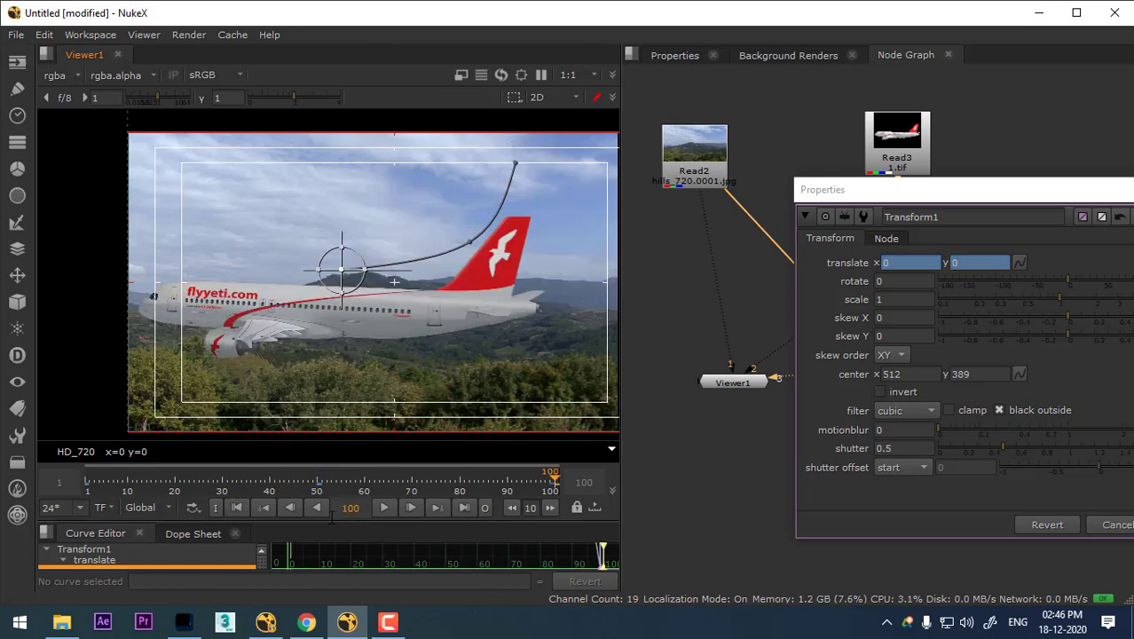
click(384, 506)
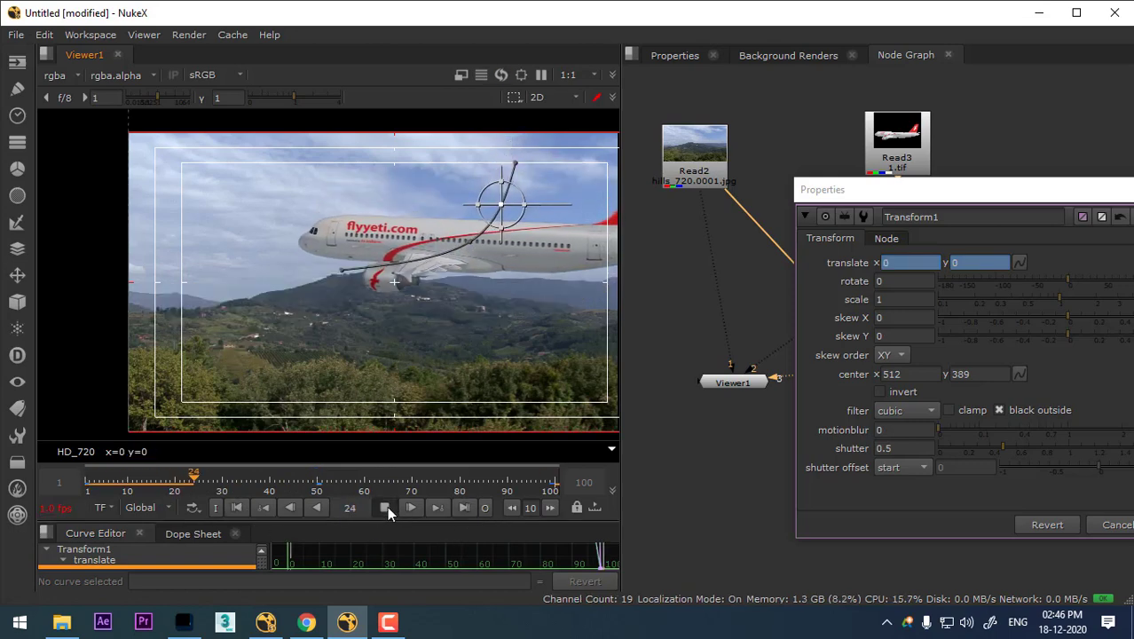
click(316, 507)
click(316, 507)
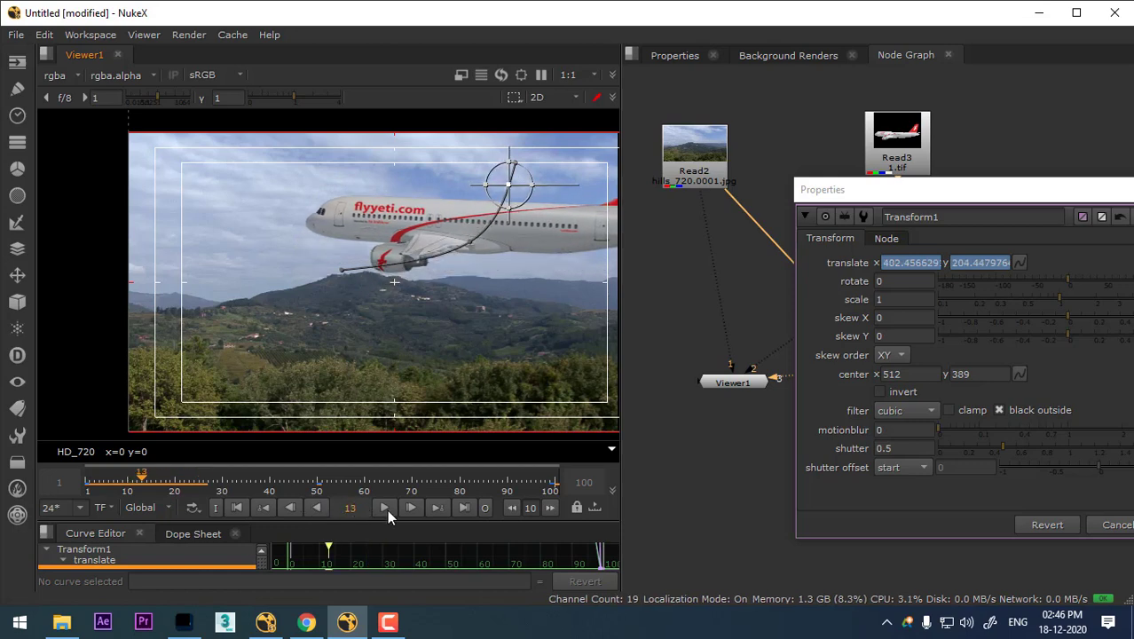
Step between the keyframes at 50, 1 and 99 and scrub the motion to review.
click(441, 509)
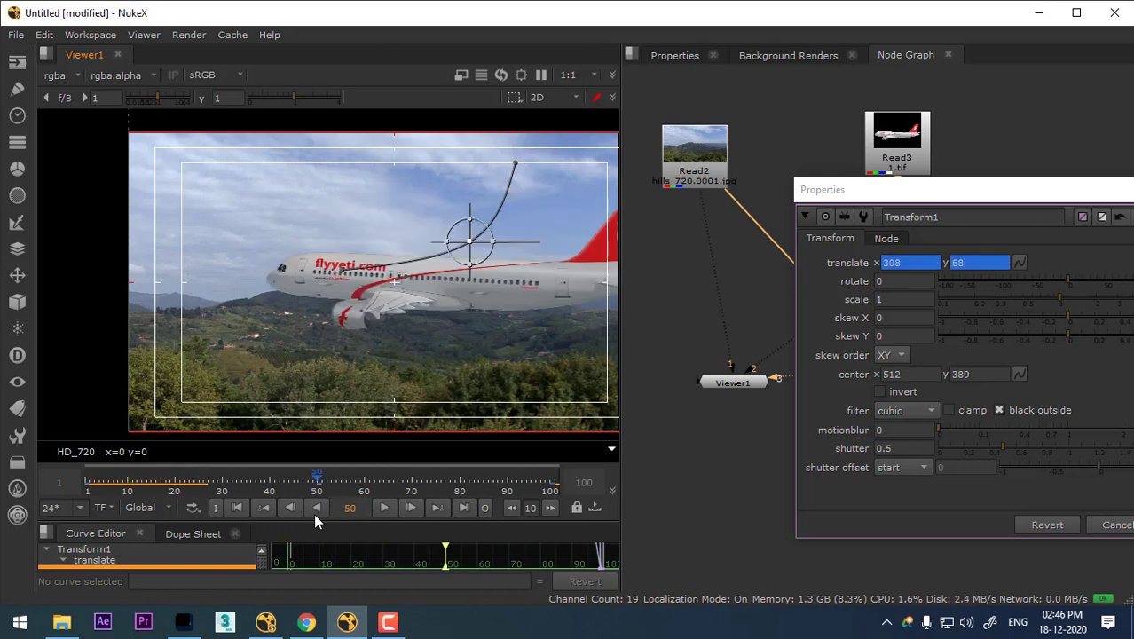
click(263, 507)
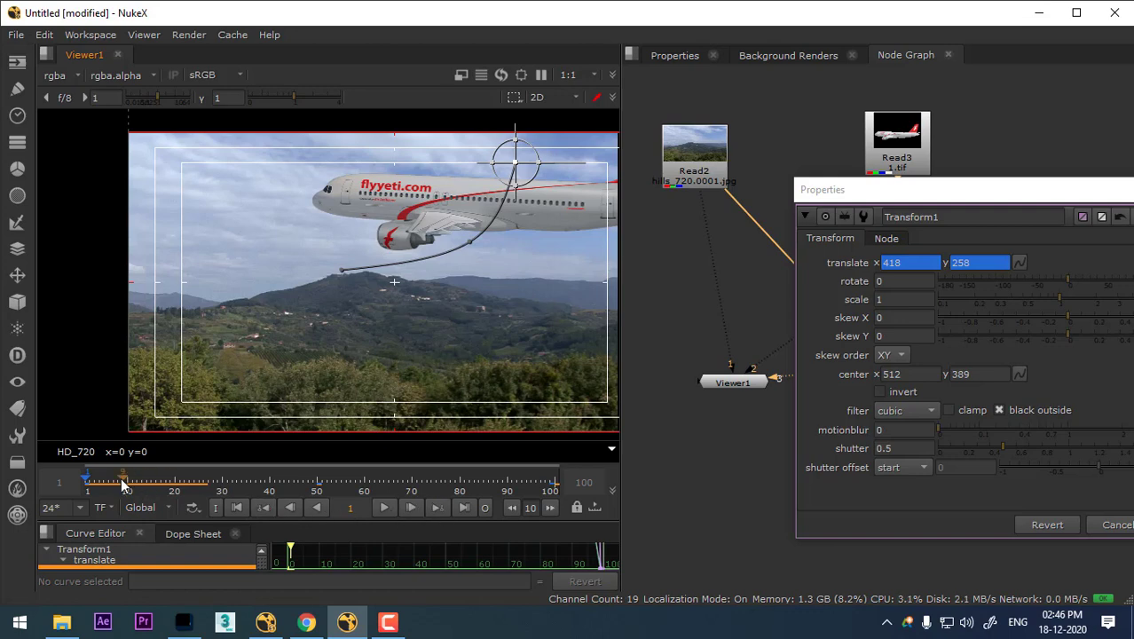
drag(121, 478, 491, 490)
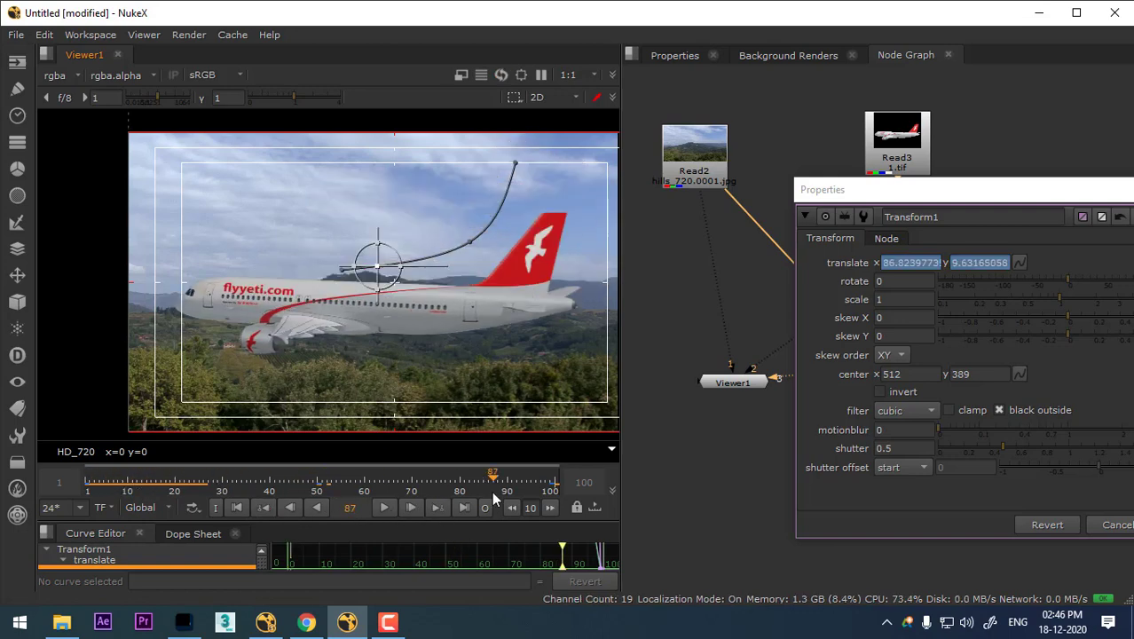
click(434, 507)
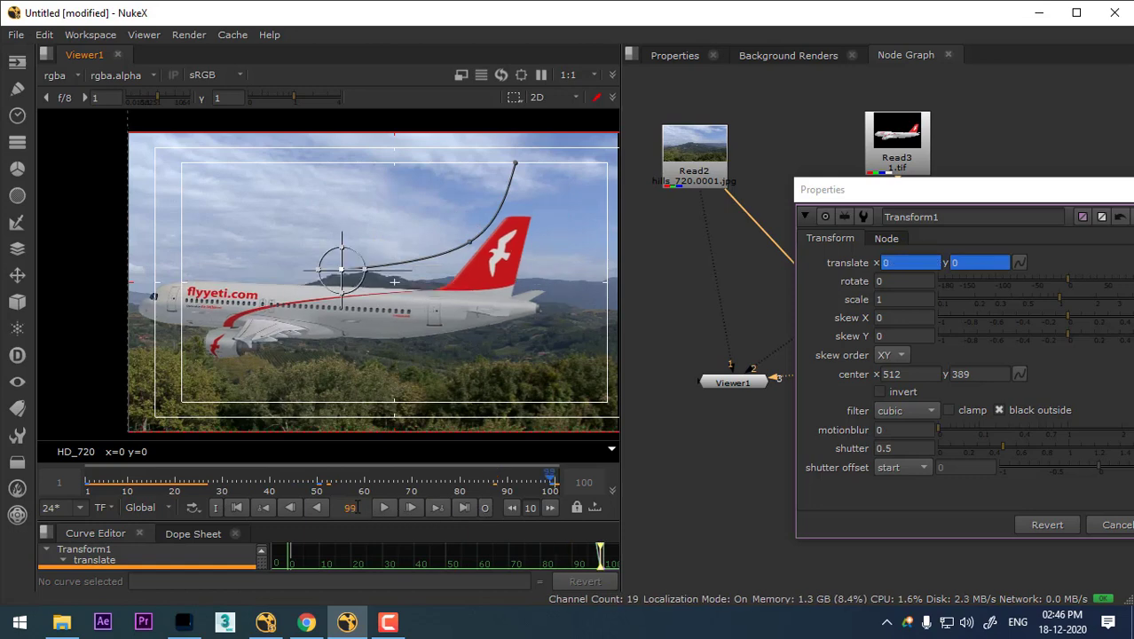
click(264, 507)
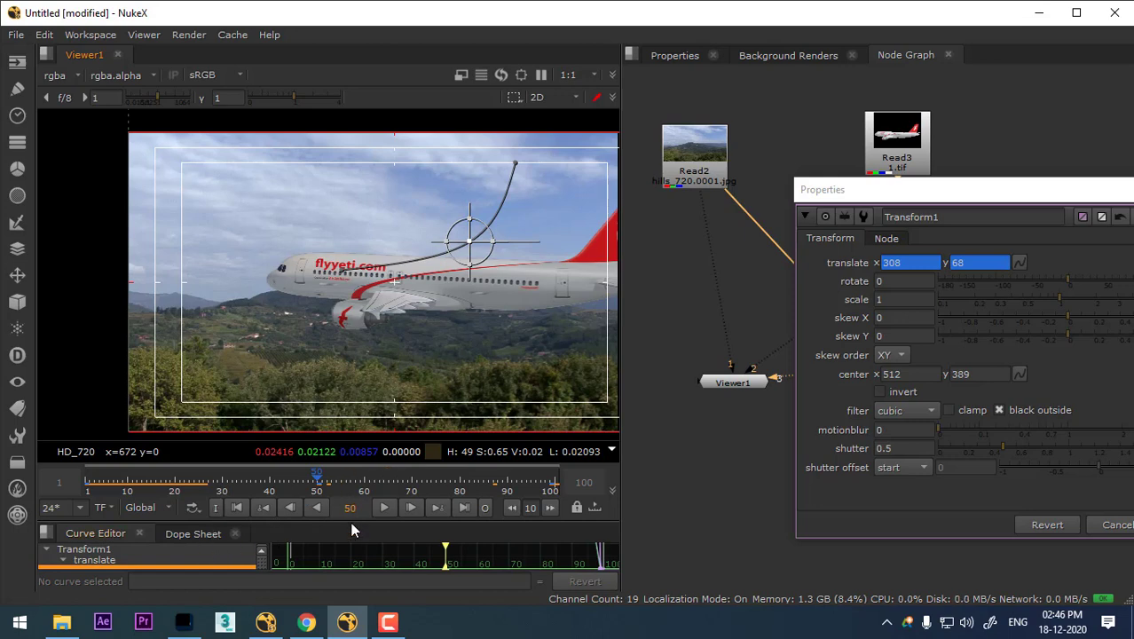
Drag the curve editor taller, shift its frame range, and close Transform1's properties.
mouse_move(349, 525)
mouse_down()
mouse_move(397, 400)
mouse_move(398, 426)
mouse_up()
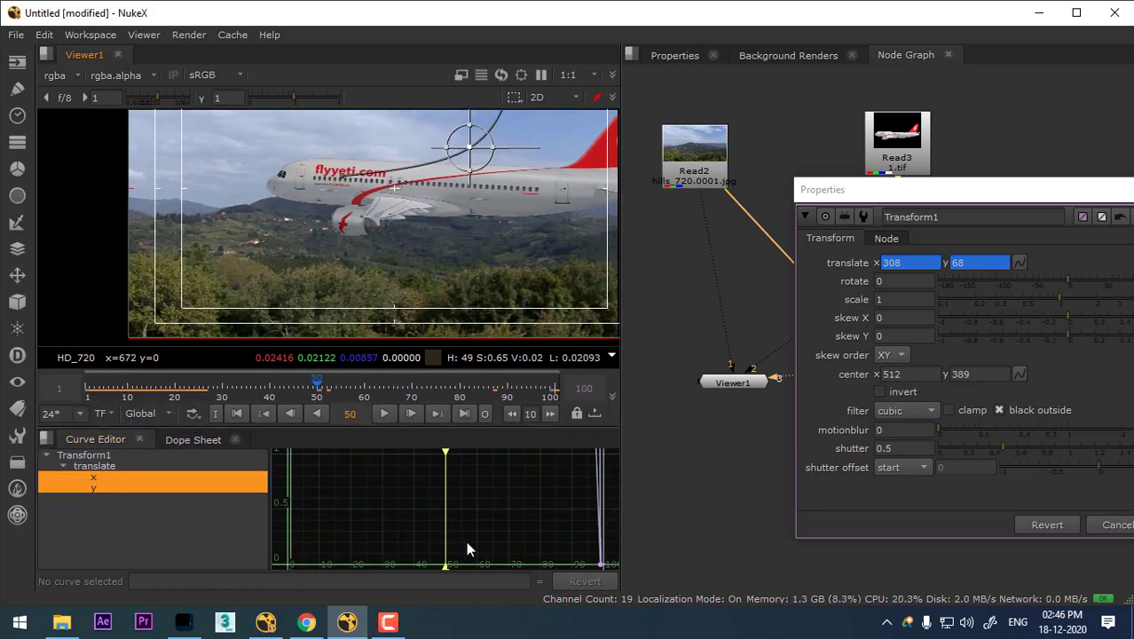
scroll(474, 504, down, 5)
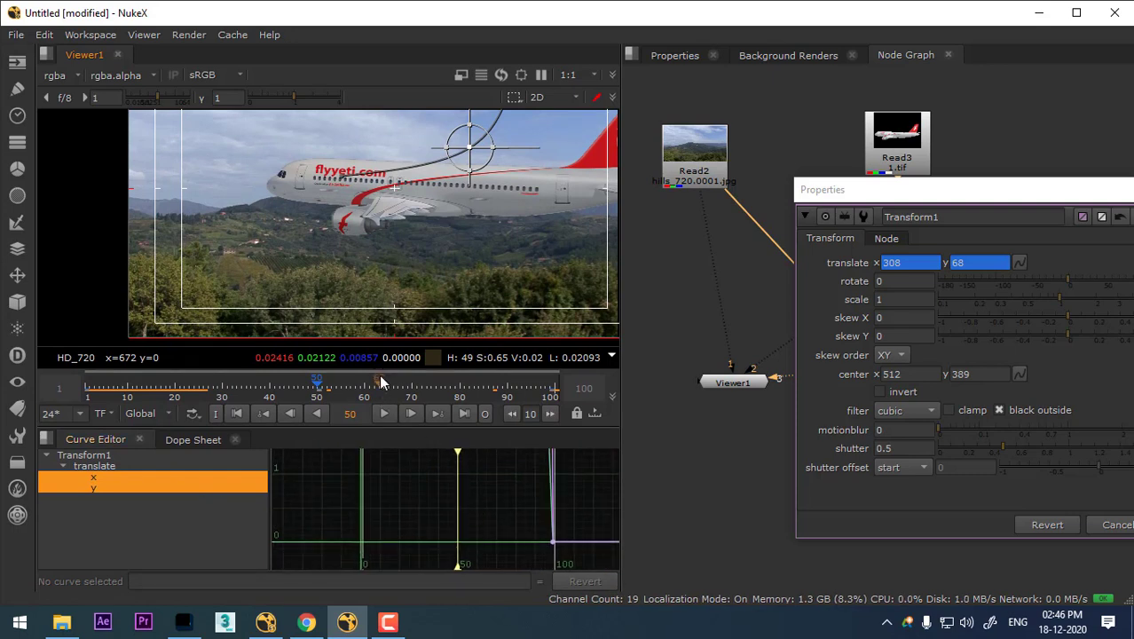
drag(381, 371, 394, 355)
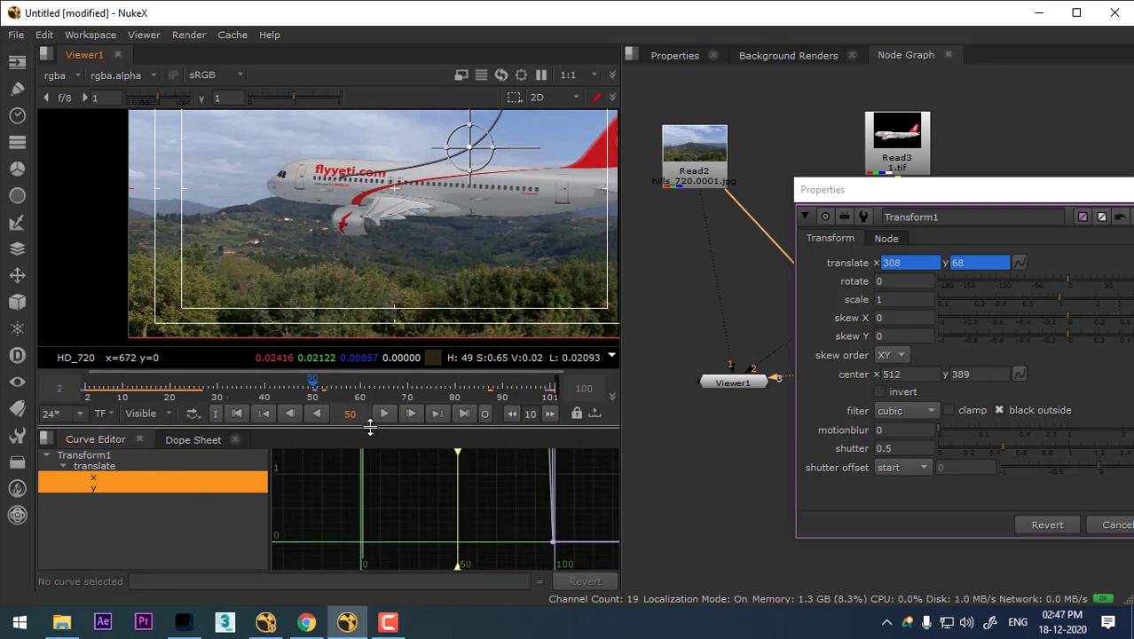
drag(385, 427, 384, 387)
scroll(499, 509, down, 5)
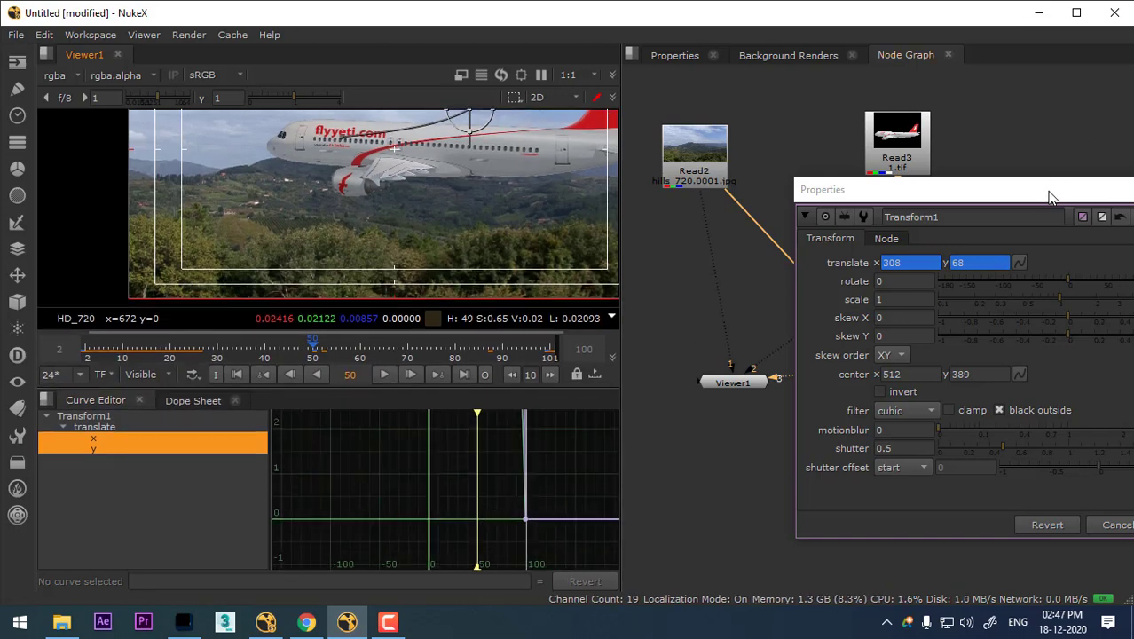
drag(1052, 189, 862, 216)
click(1029, 218)
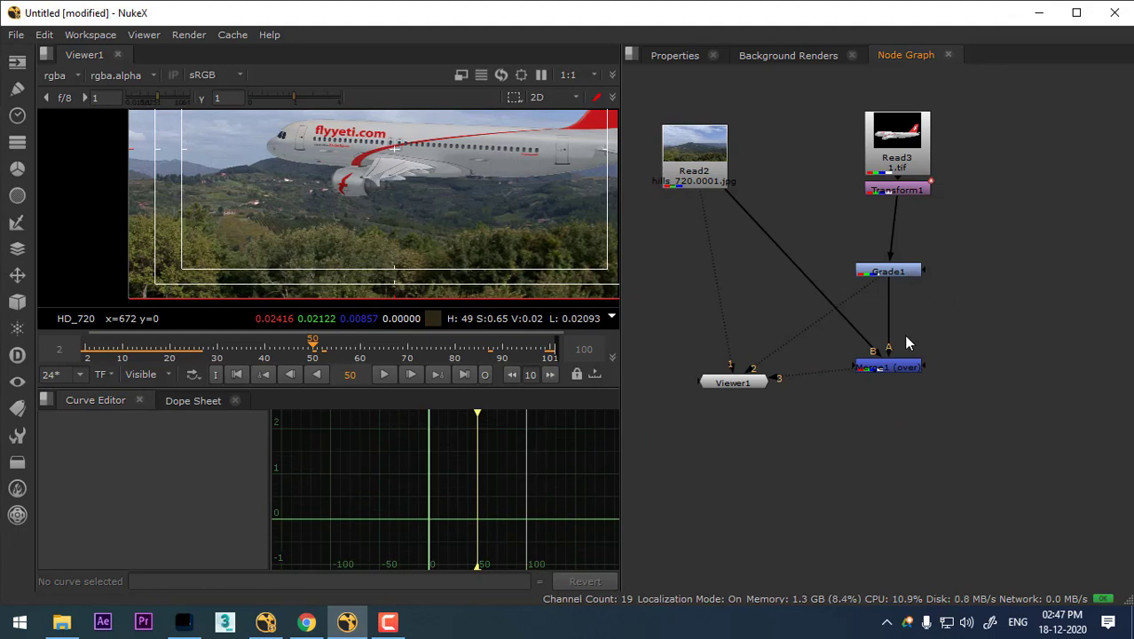
In the dope sheet scrub before the animation, and place Transform1 between Read3 and Grade1.
scroll(488, 458, down, 5)
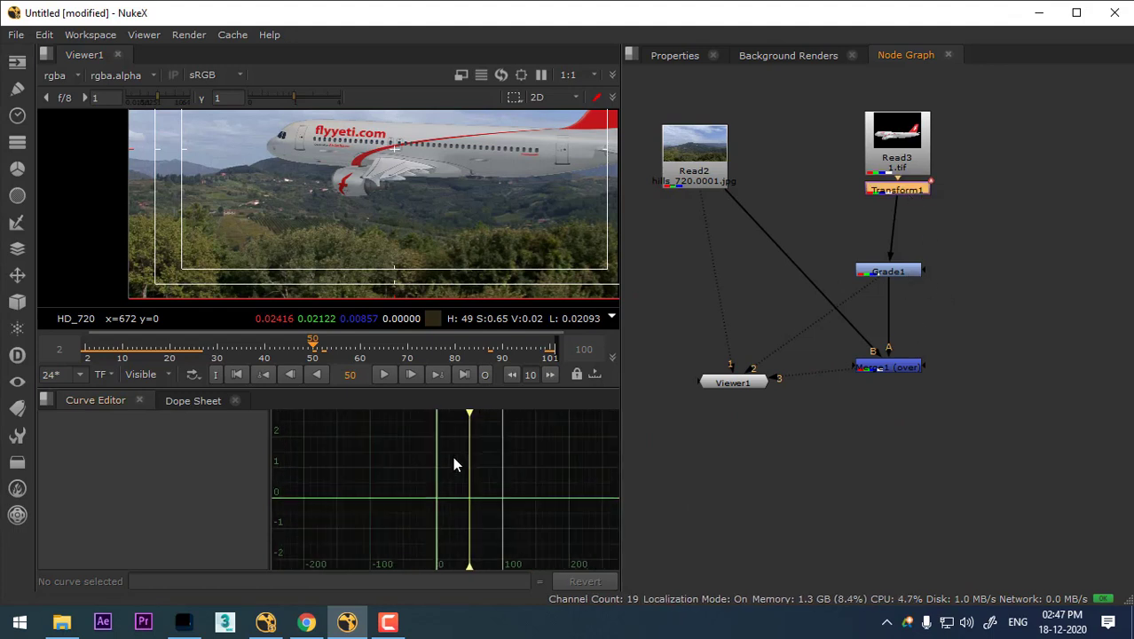
scroll(490, 466, up, 1)
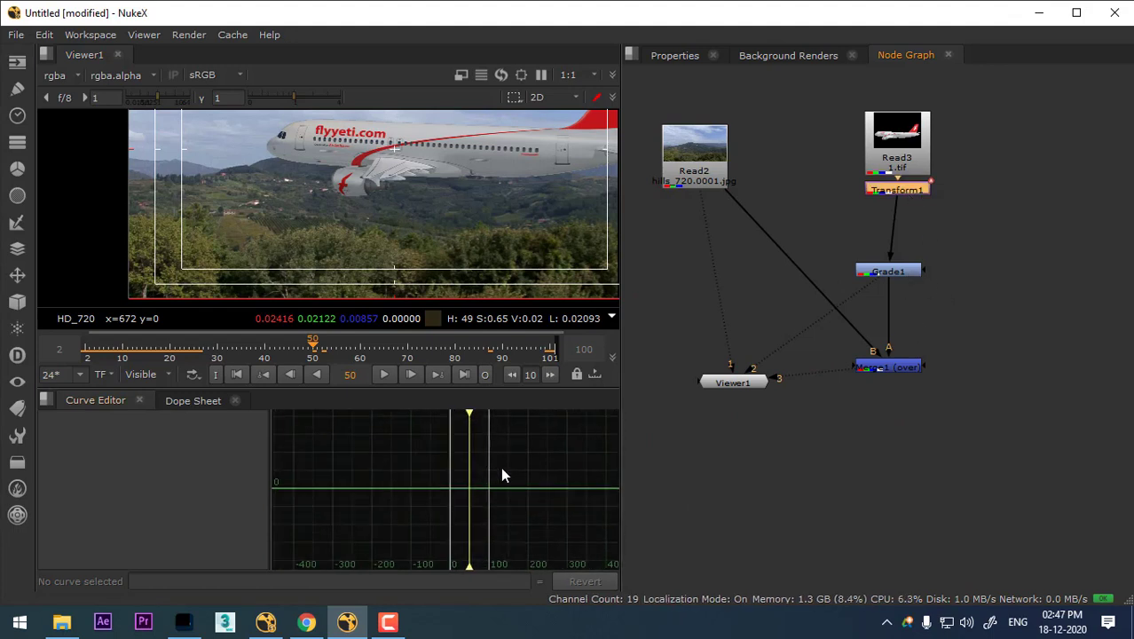
click(182, 404)
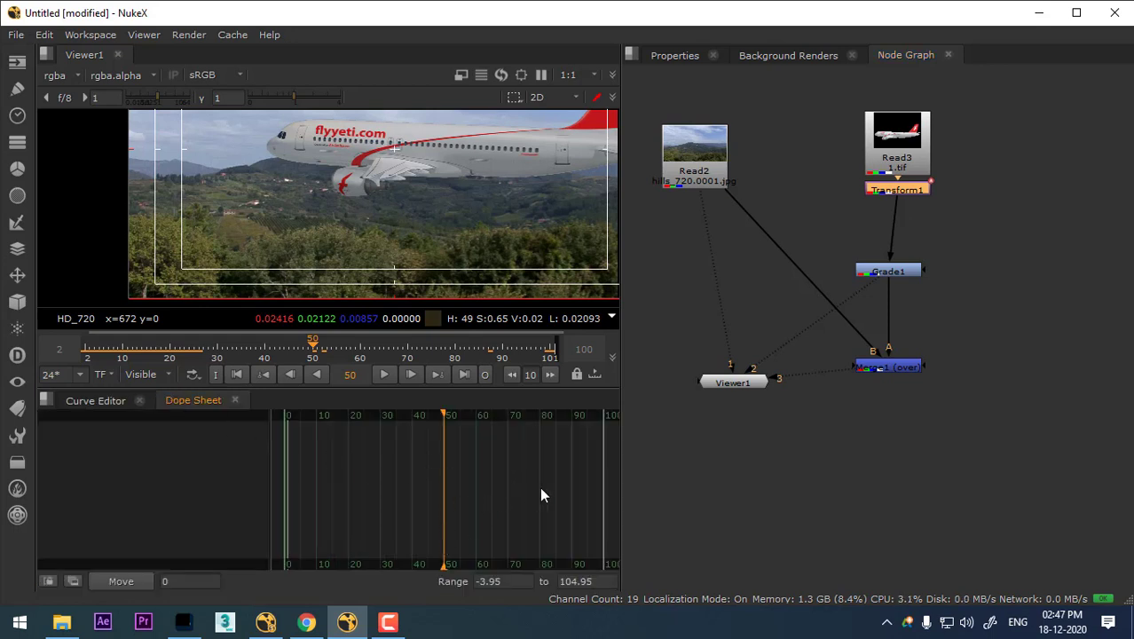
drag(331, 358, 86, 352)
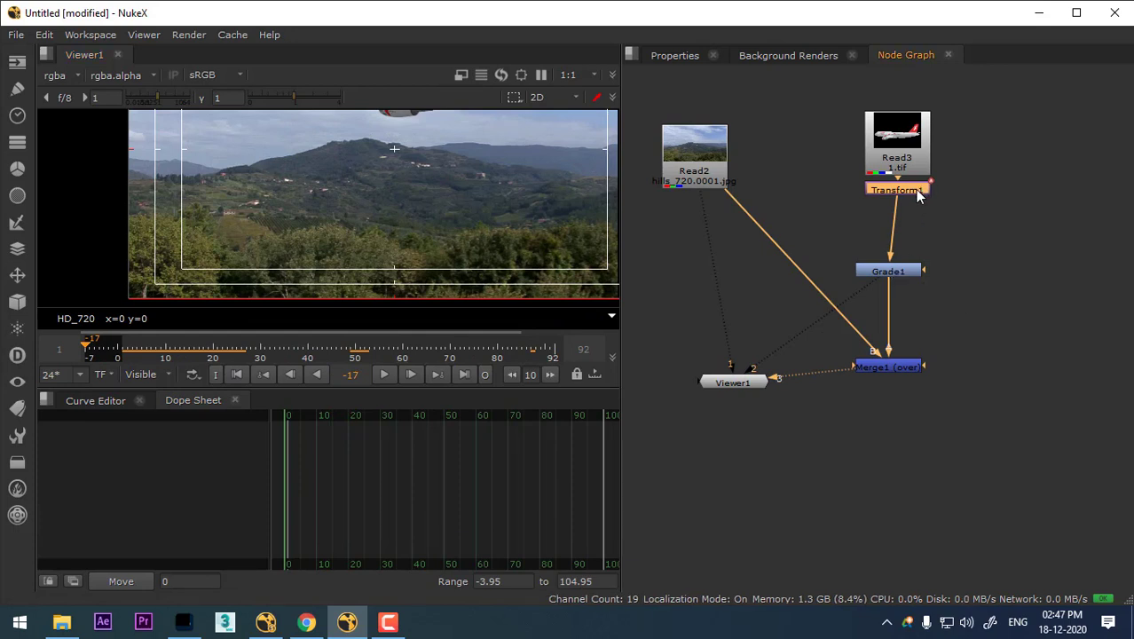
drag(914, 197, 913, 224)
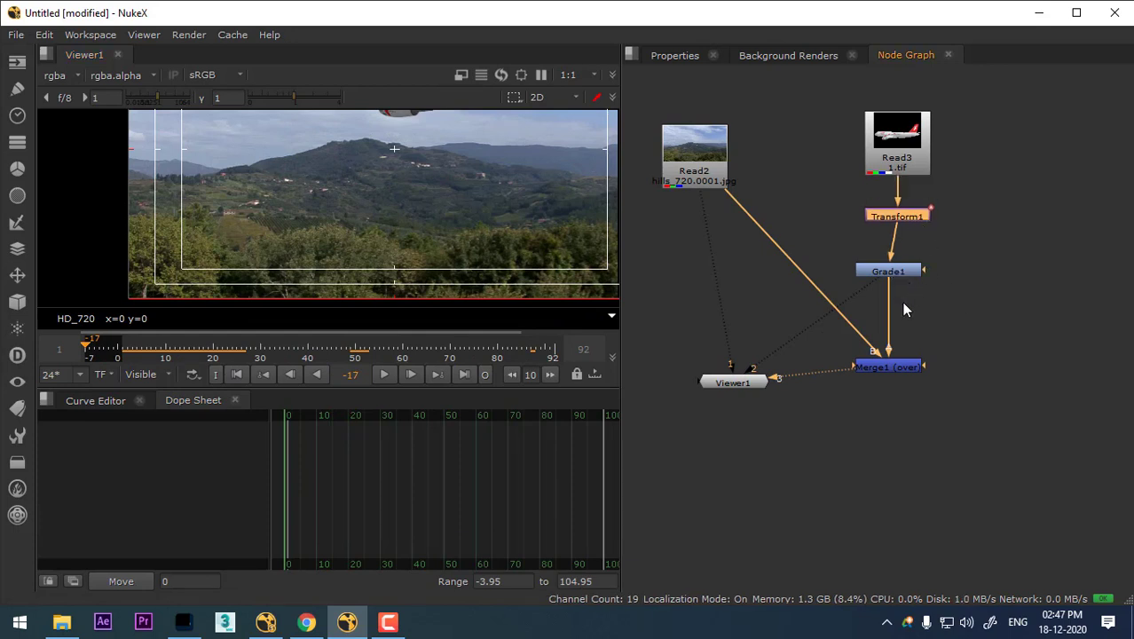
click(906, 369)
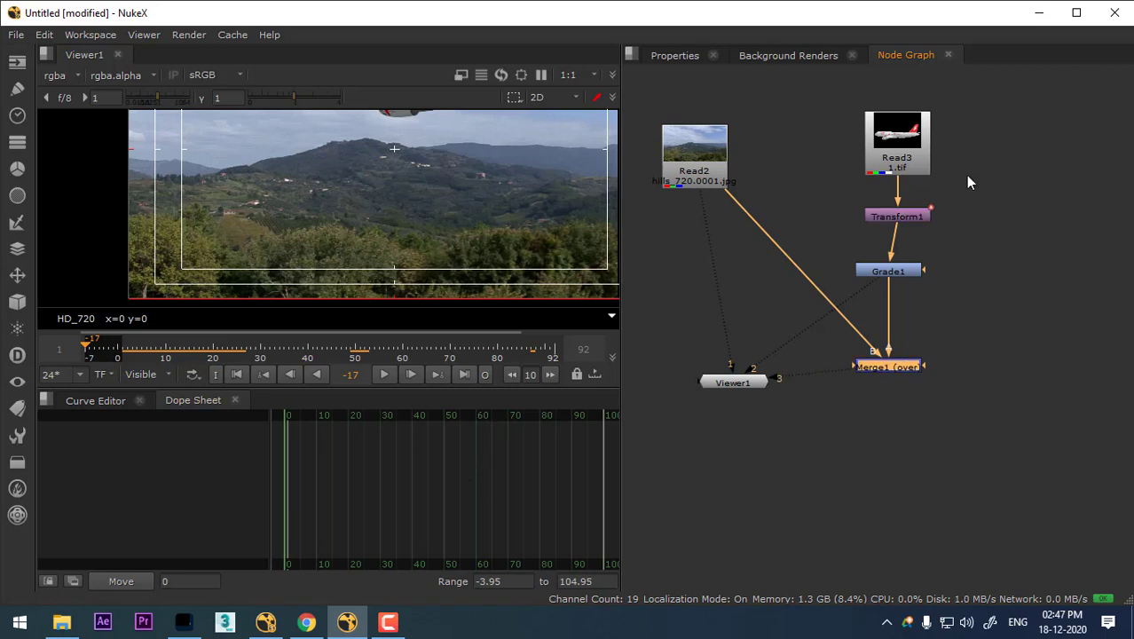
click(893, 218)
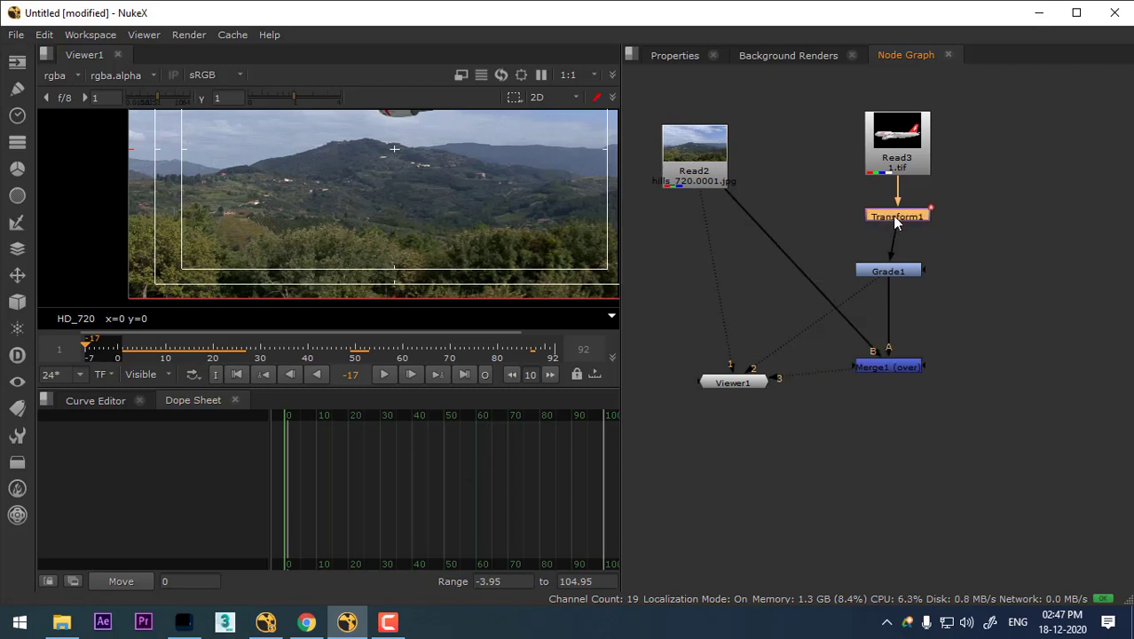
Play the animation, stop at frame 42, and open Transform1's translate curves.
click(384, 374)
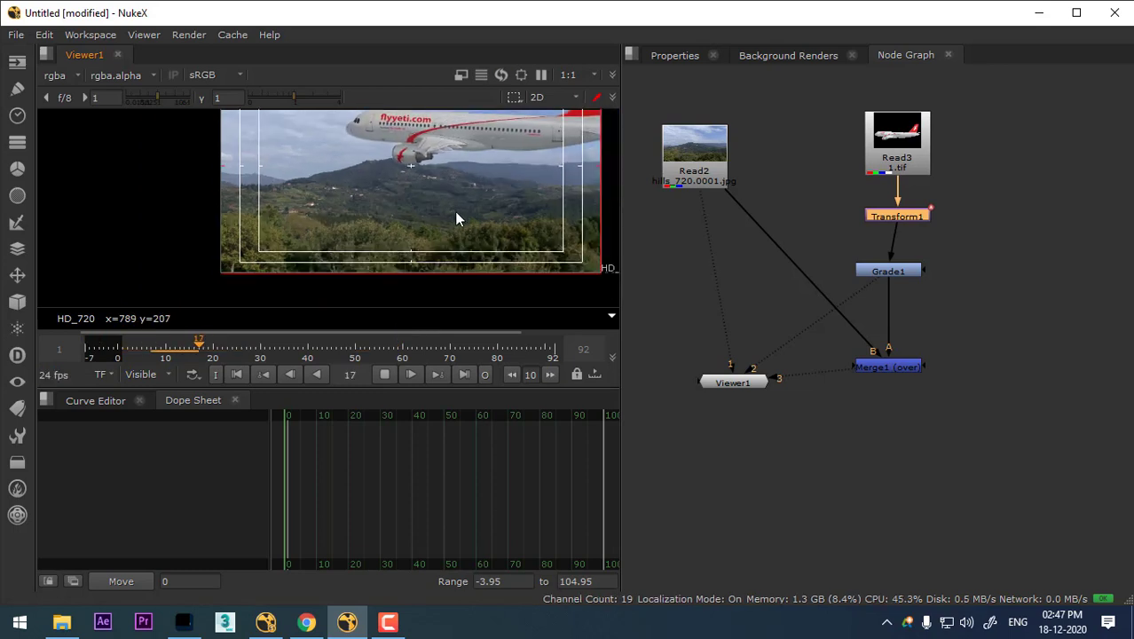
click(384, 375)
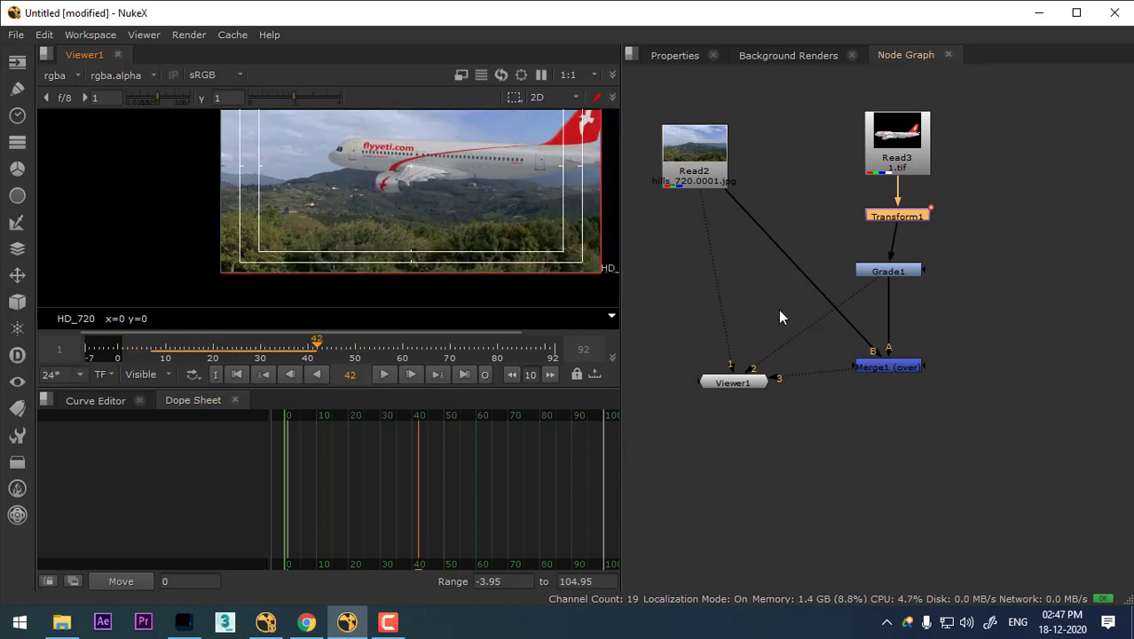
click(887, 155)
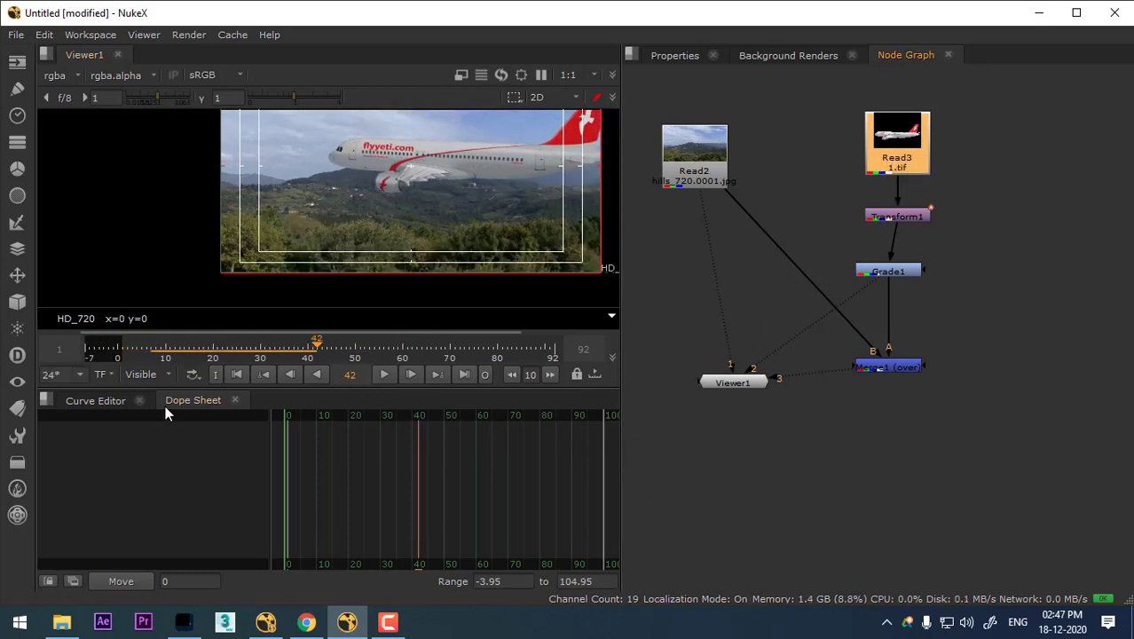
click(95, 401)
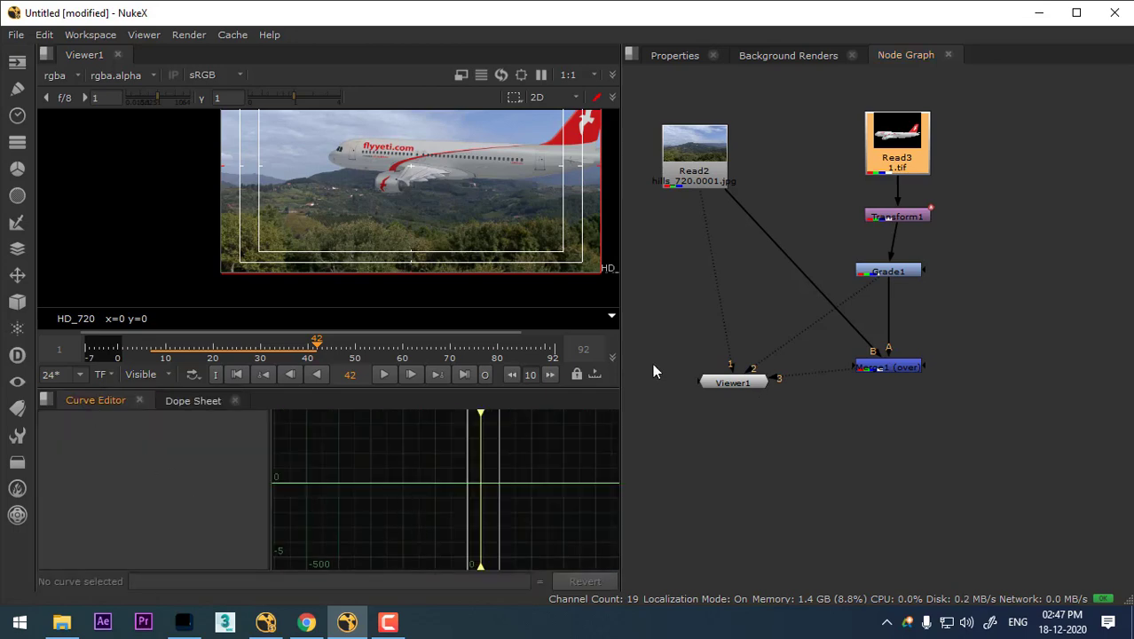
double_click(899, 218)
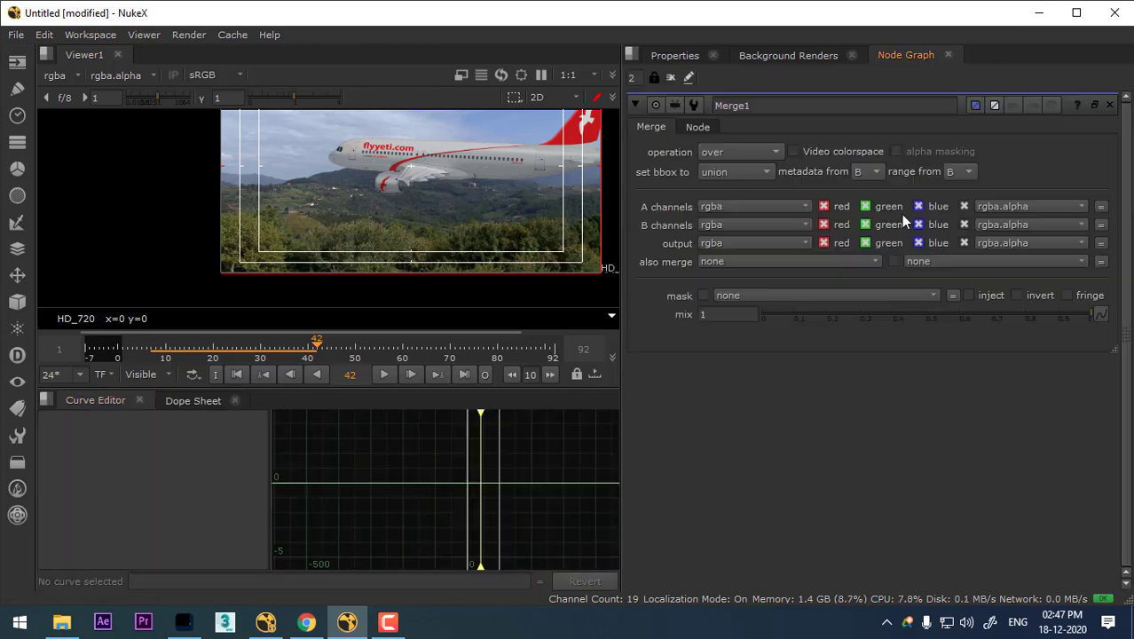
Reopen Transform1 and raise the translate y key at frame 50 in the curve editor.
click(1028, 217)
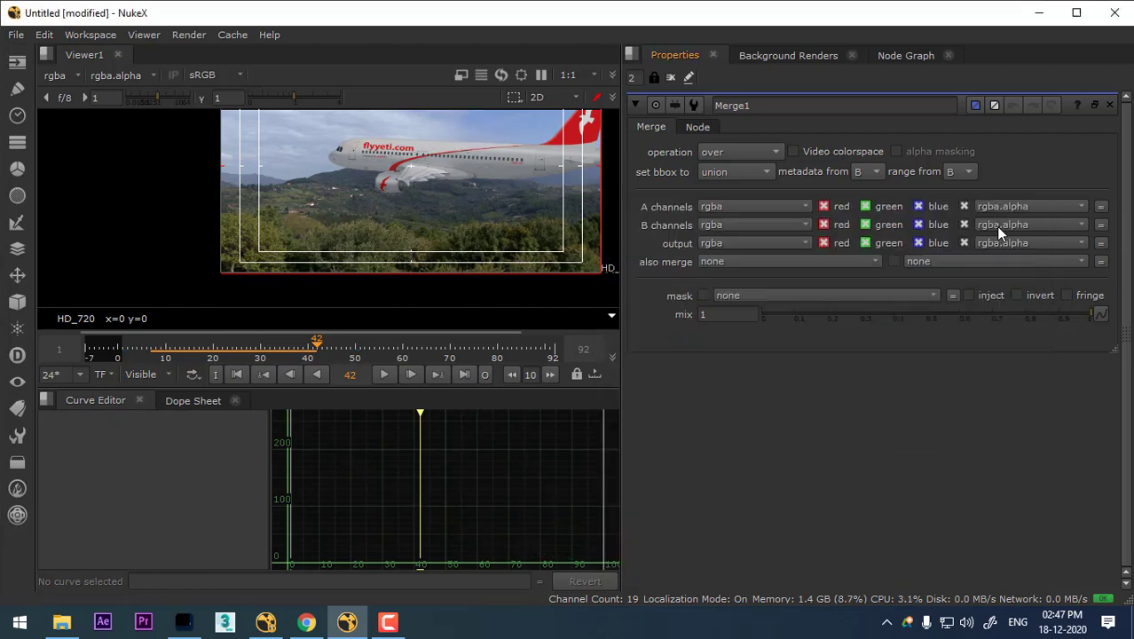
click(905, 56)
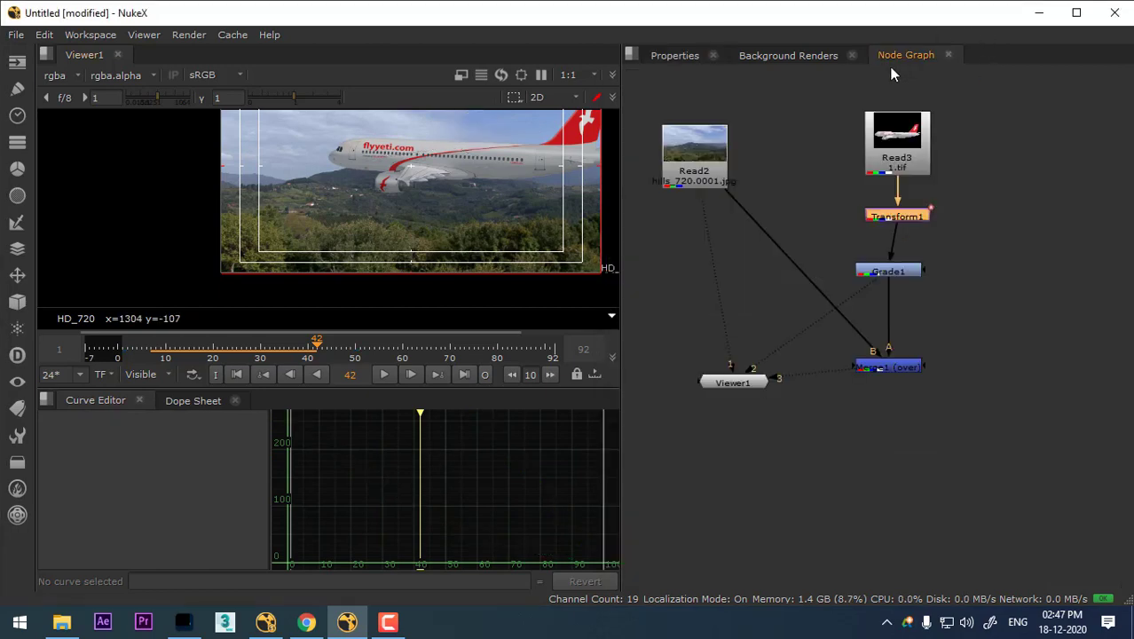
double_click(915, 220)
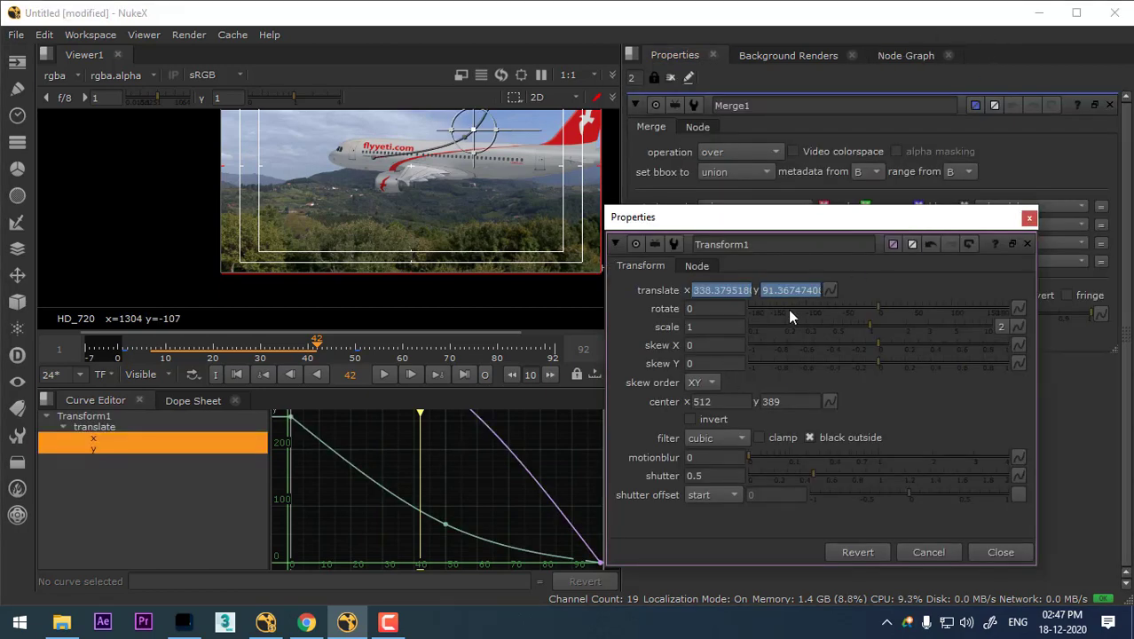
drag(444, 524, 444, 518)
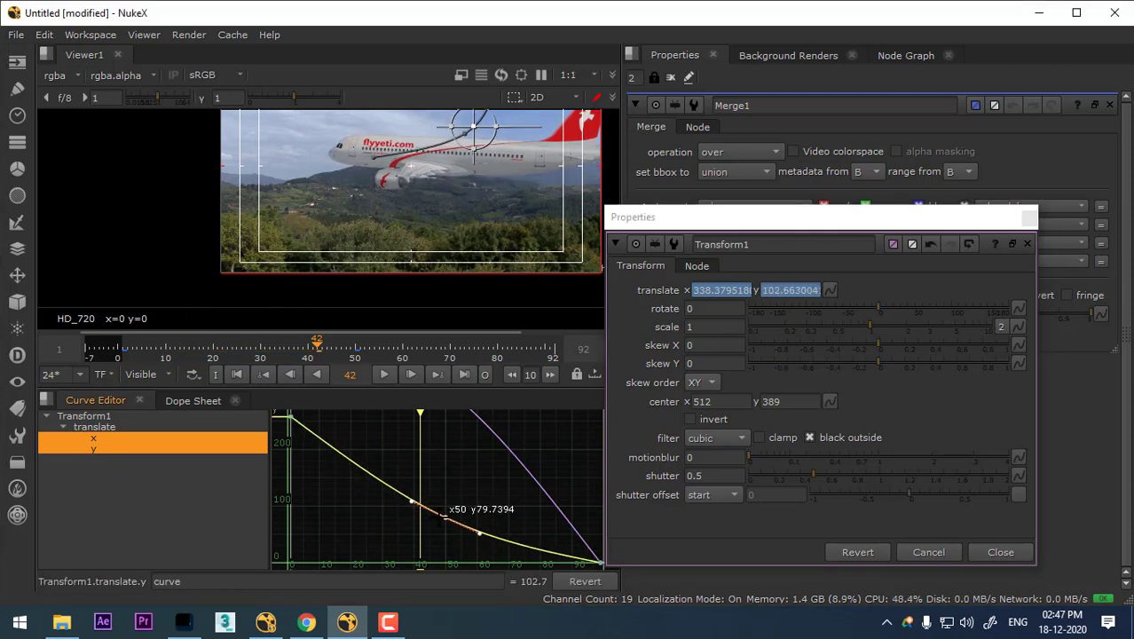
In the dope sheet, select all Transform1 translate keys and squeeze them into fewer frames.
click(194, 401)
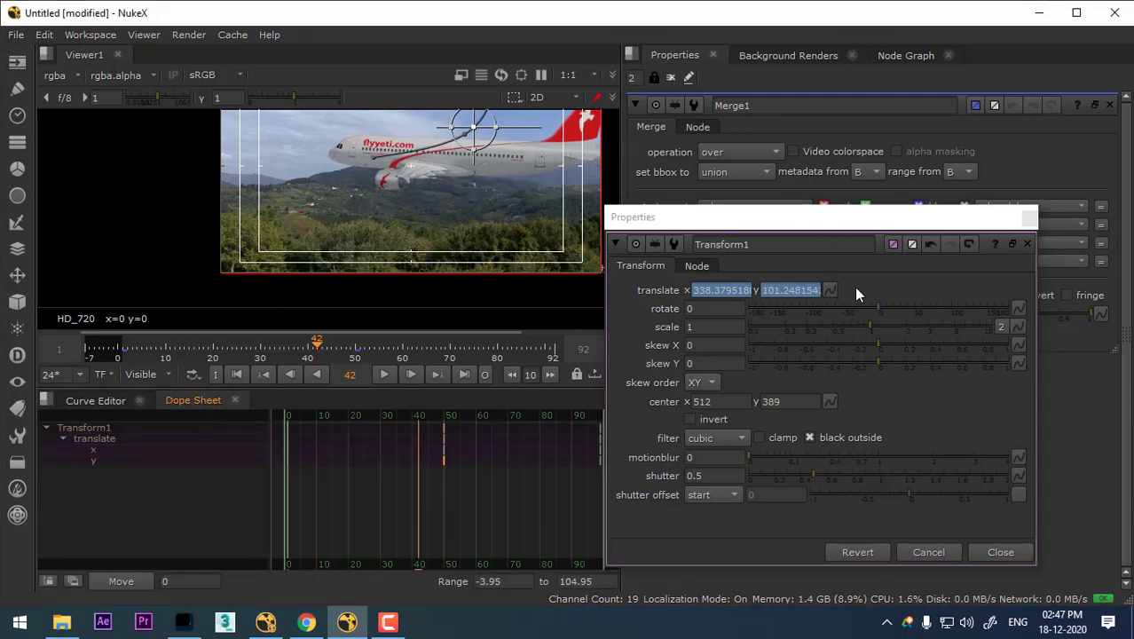
click(1030, 217)
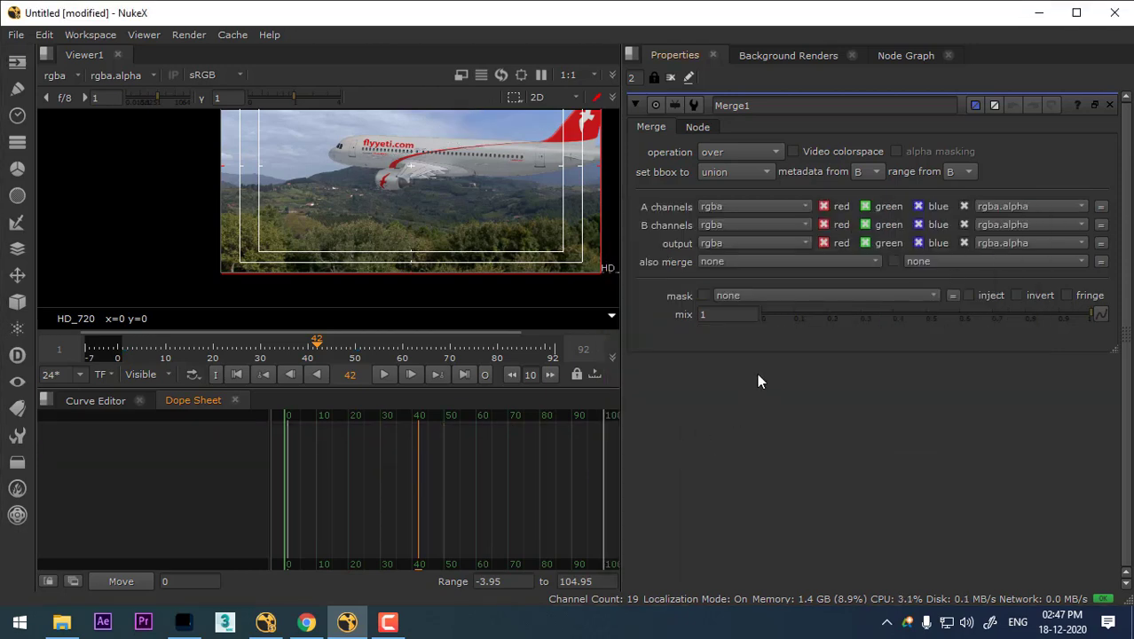
click(905, 55)
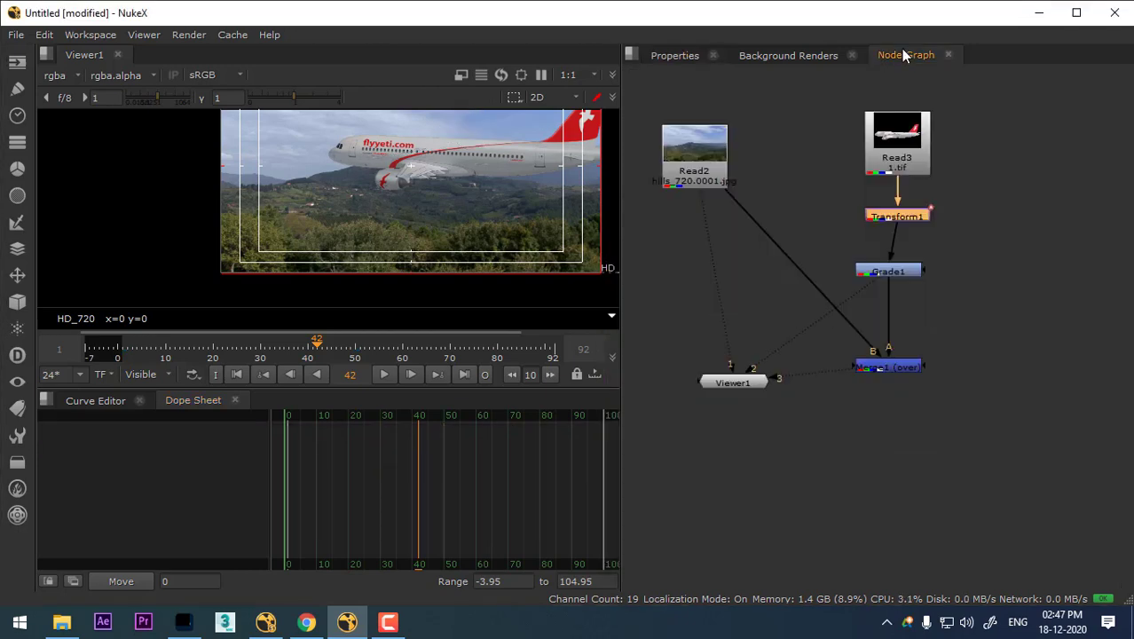
double_click(911, 219)
drag(493, 473, 430, 433)
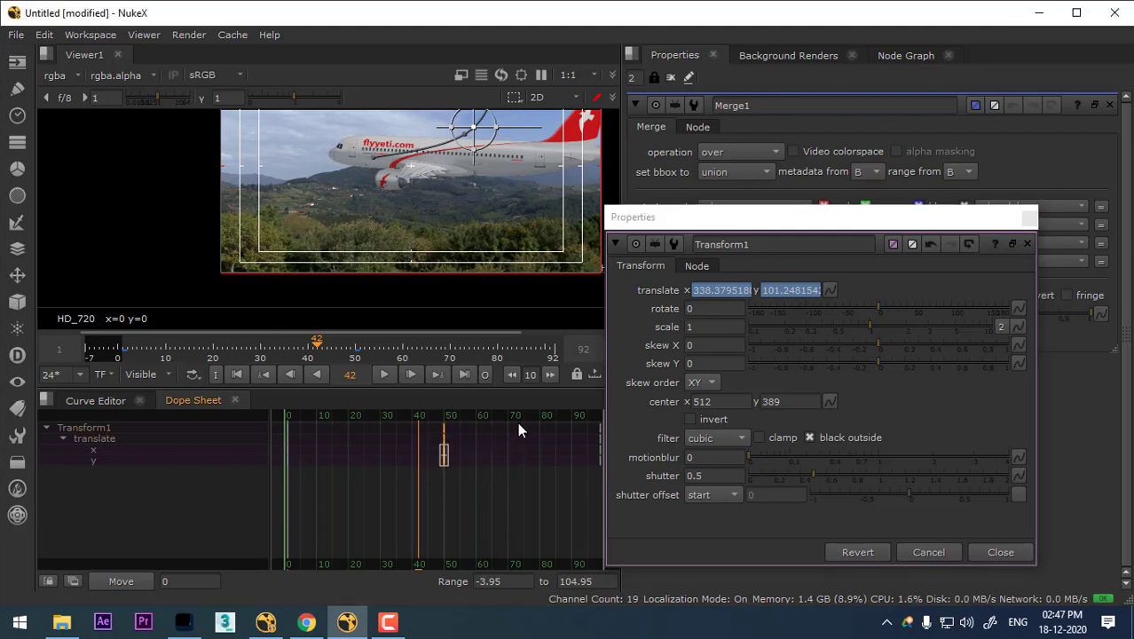
mouse_move(517, 424)
mouse_down()
mouse_move(330, 436)
mouse_move(282, 414)
mouse_up()
mouse_move(451, 456)
mouse_down()
mouse_move(424, 450)
mouse_move(475, 448)
mouse_up()
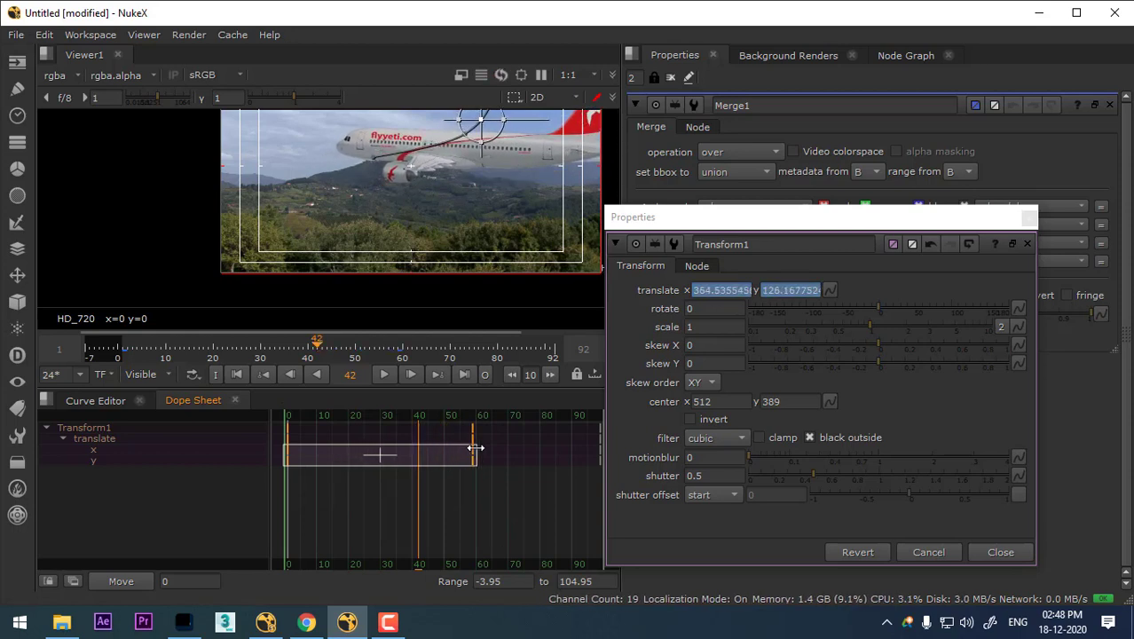
click(1028, 218)
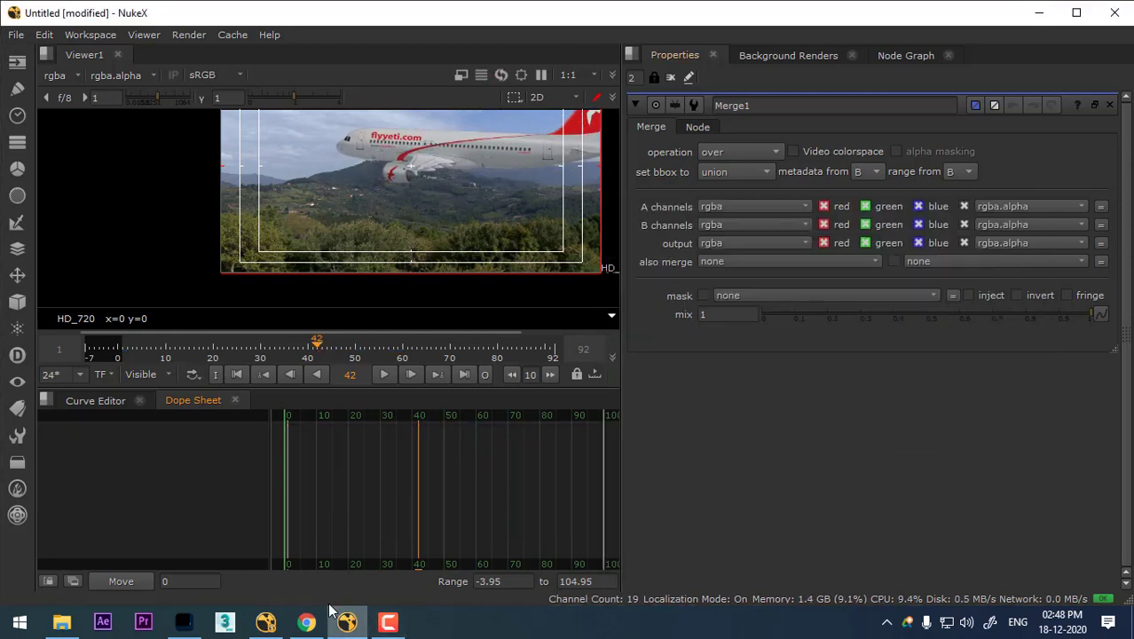
drag(499, 207, 468, 241)
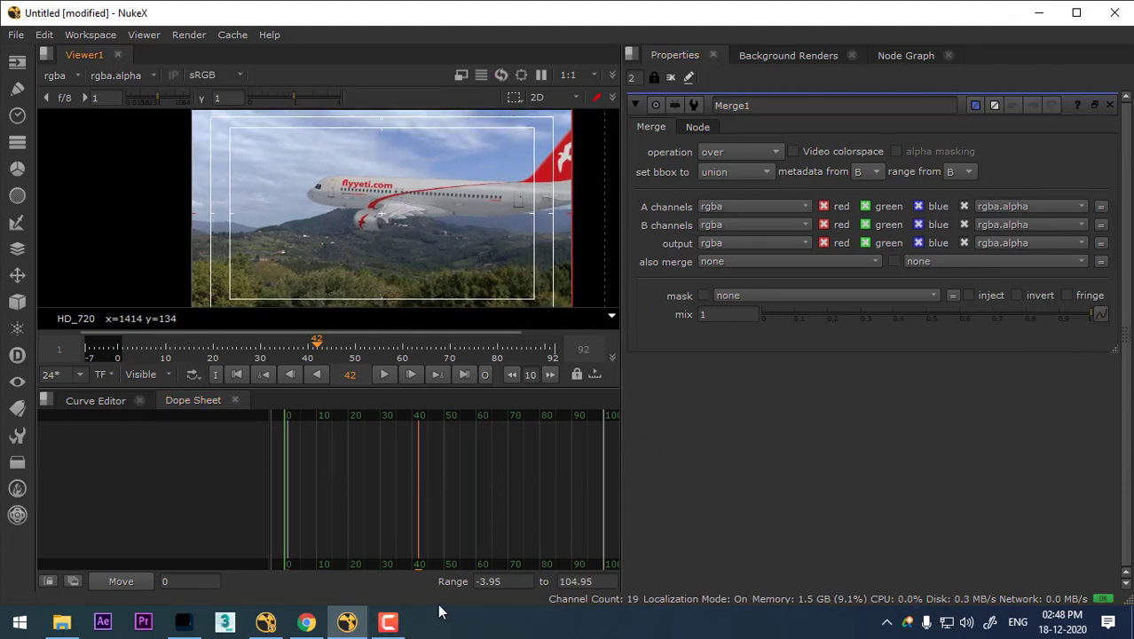
Save the script as class 3.nk and zoom into the airliner in the Viewer.
click(389, 624)
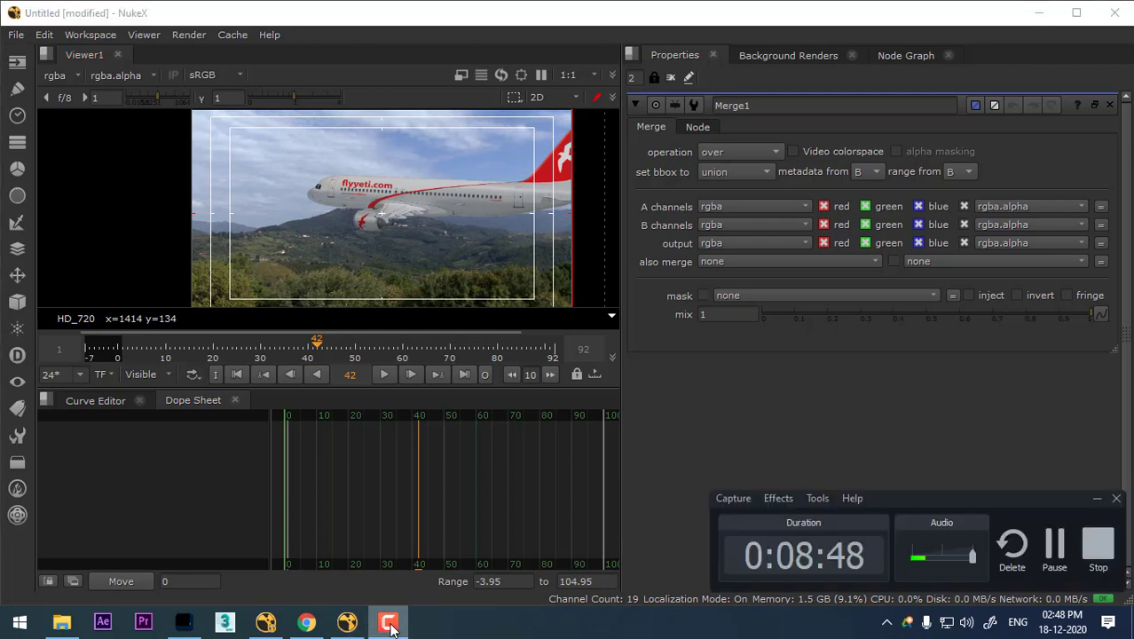
click(388, 623)
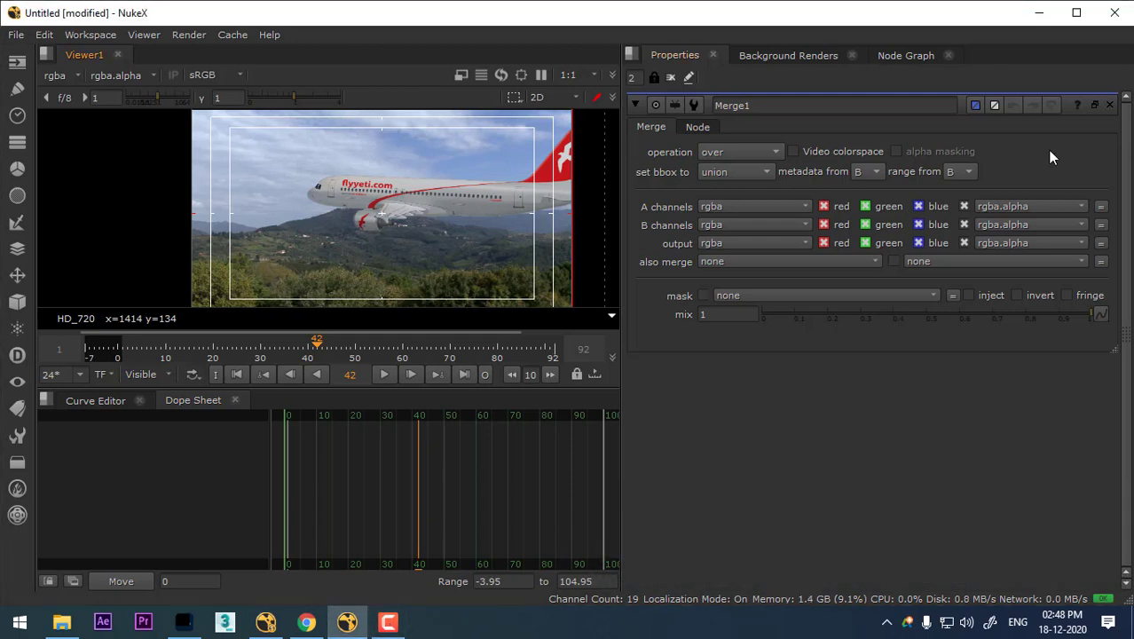
click(903, 53)
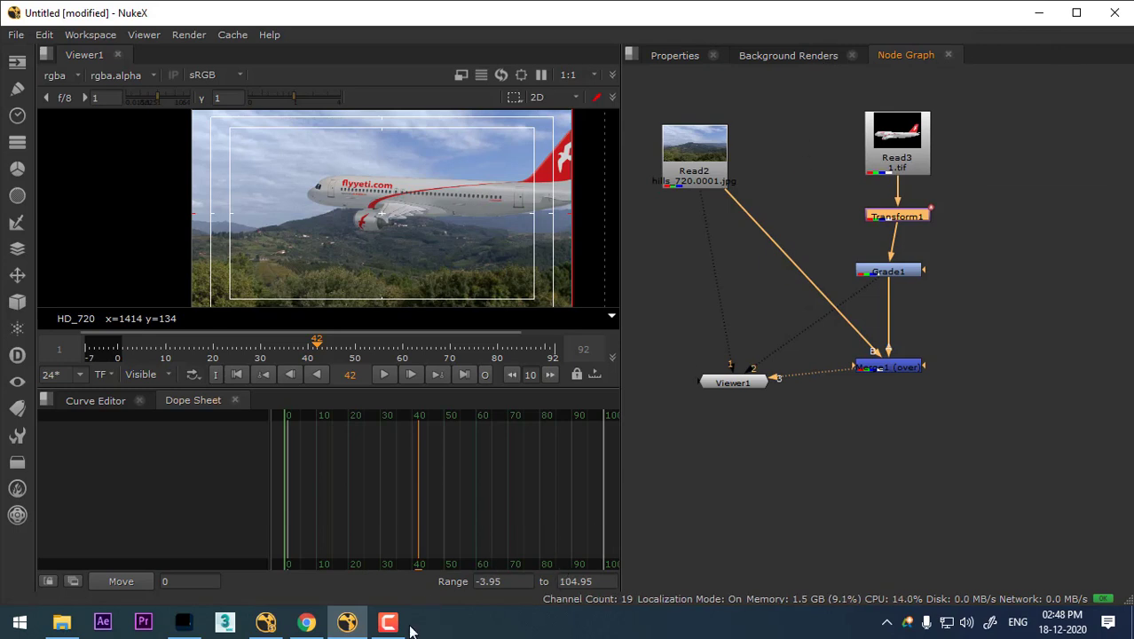
drag(478, 204, 430, 240)
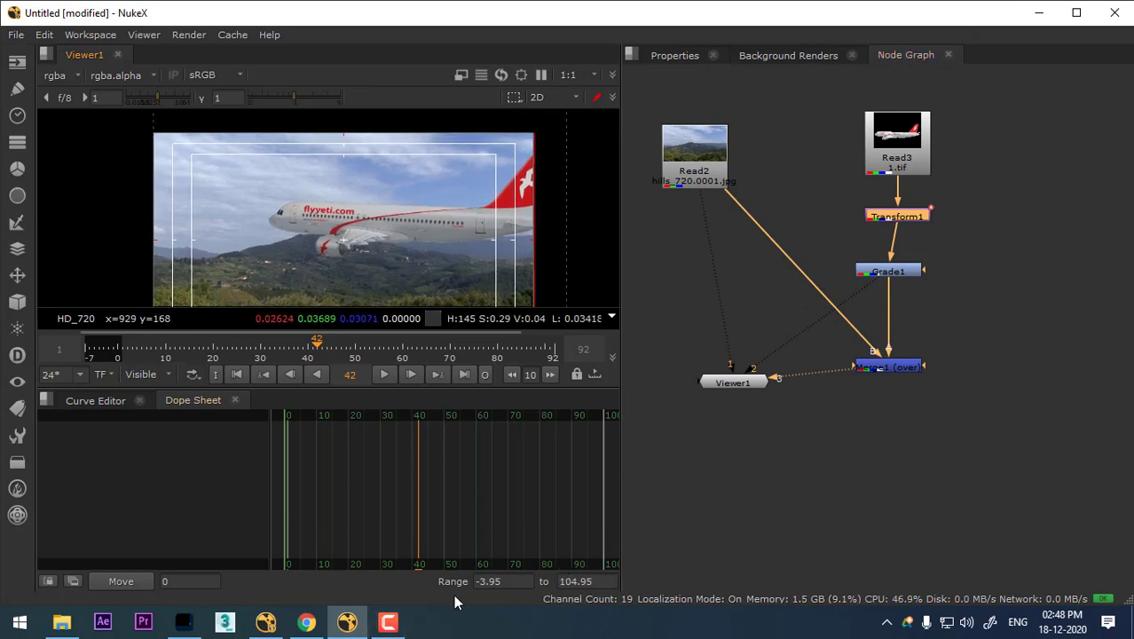
click(387, 621)
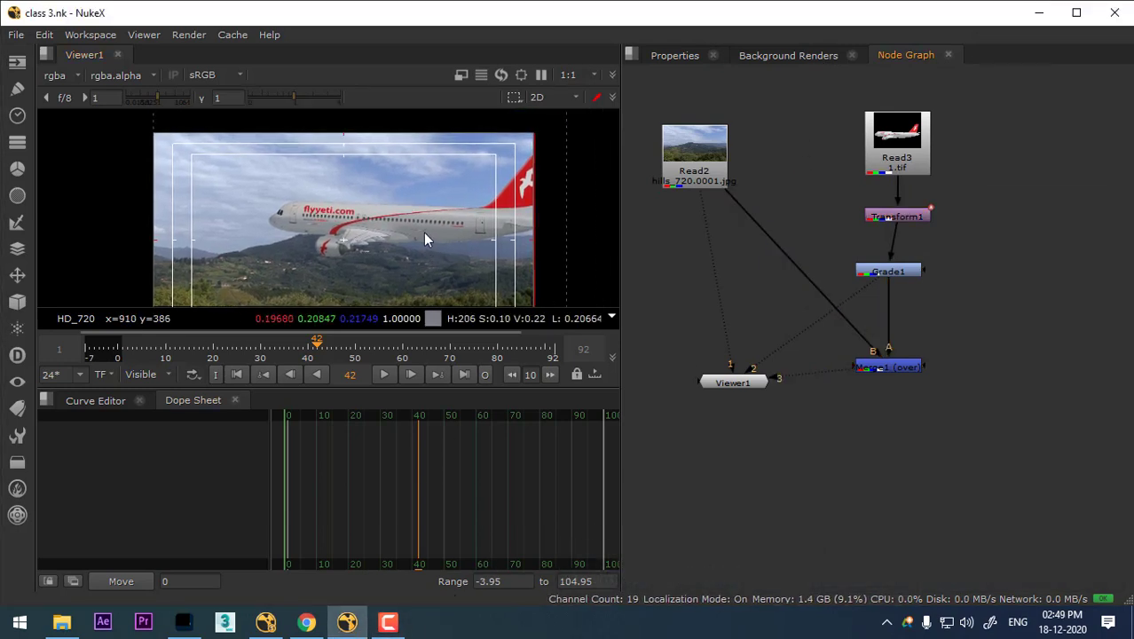
scroll(420, 230, up, 2)
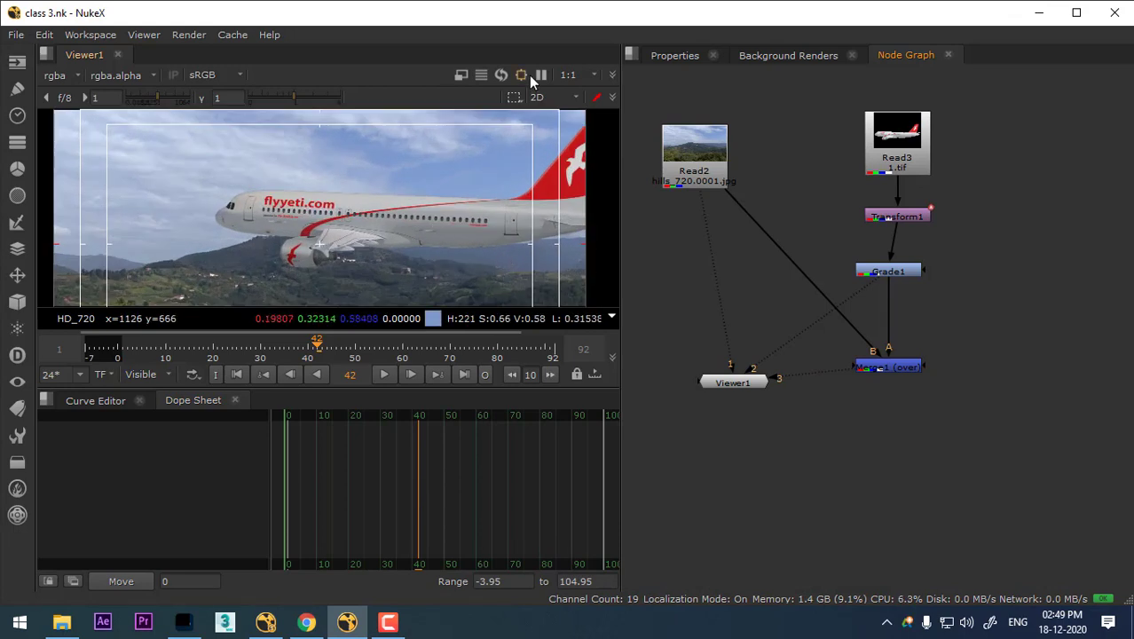
Preview the airliner's nose at reduced proxy resolution, then return the Viewer to full resolution.
click(461, 77)
scroll(333, 234, up, 1)
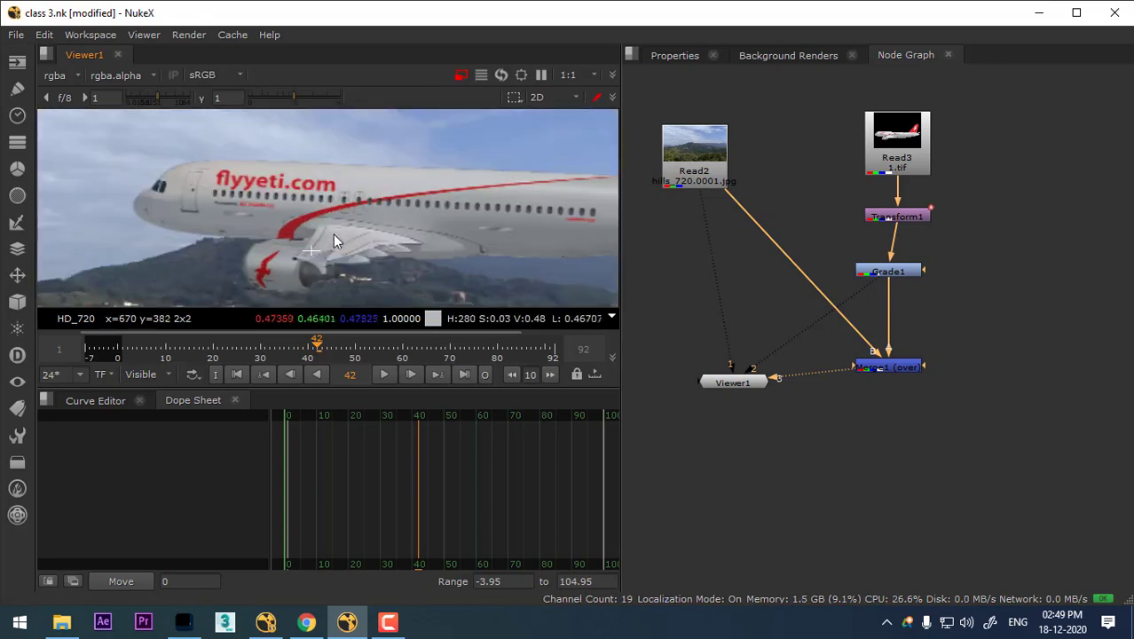
scroll(364, 194, up, 1)
scroll(381, 238, up, 1)
scroll(325, 210, up, 1)
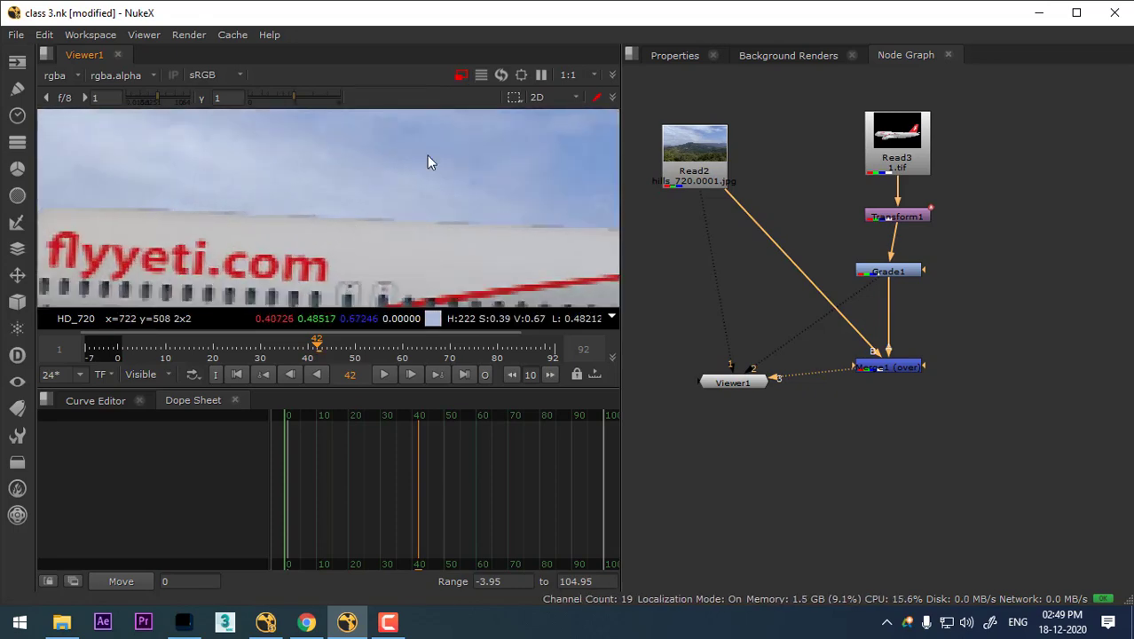
drag(347, 240, 523, 217)
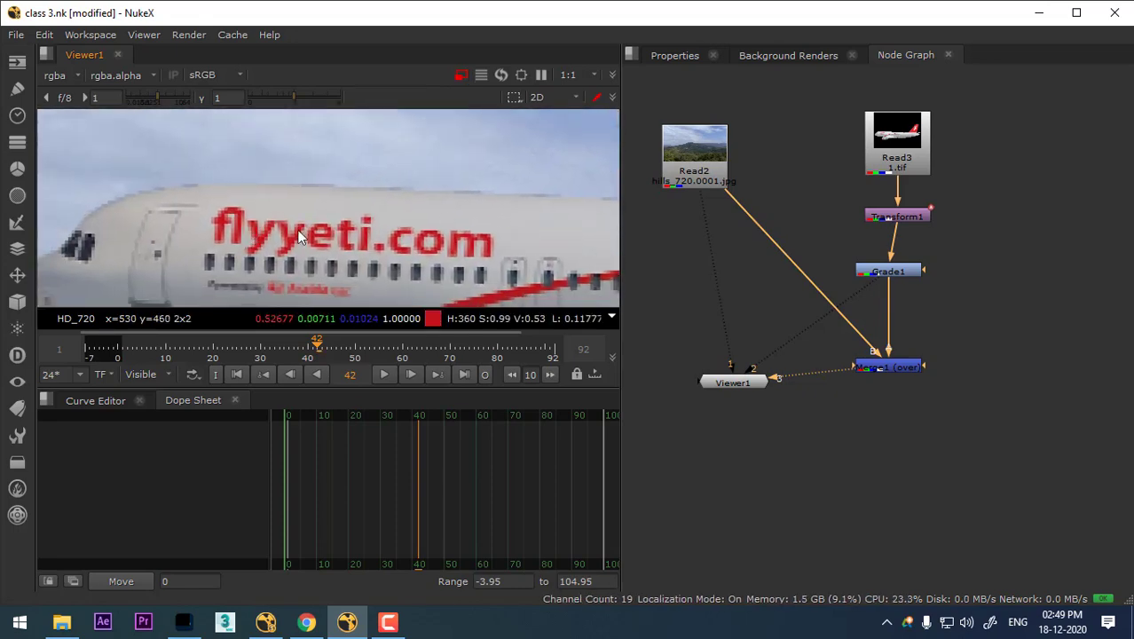
drag(305, 233, 395, 217)
key(ctrl+p)
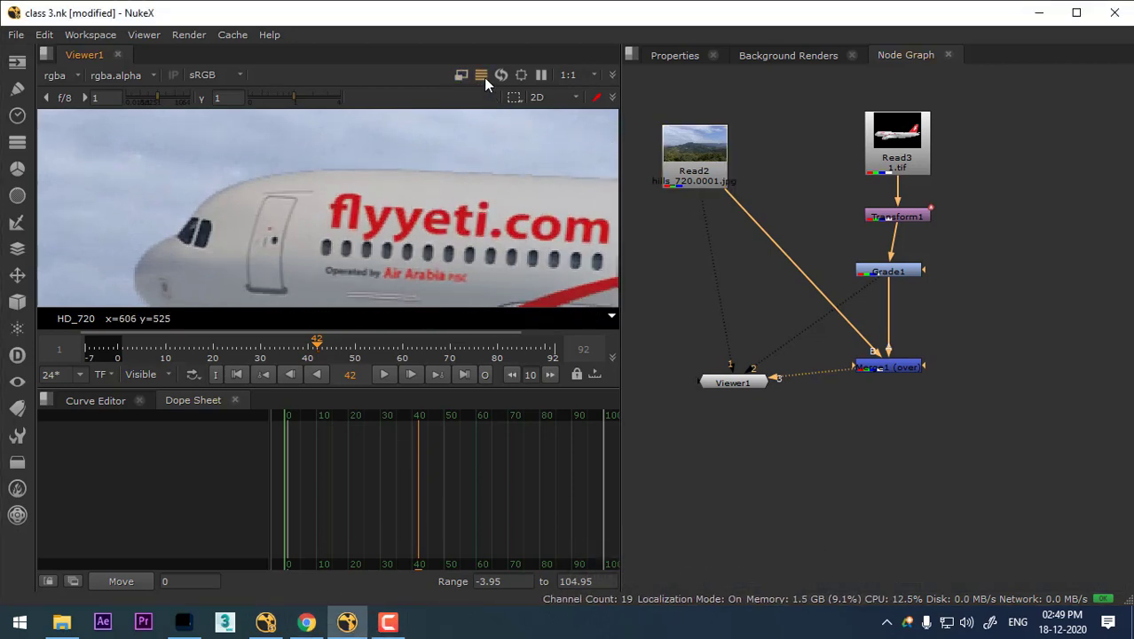
Add a Blur1 node after Grade1 and raise its size to blur the airliner.
click(889, 272)
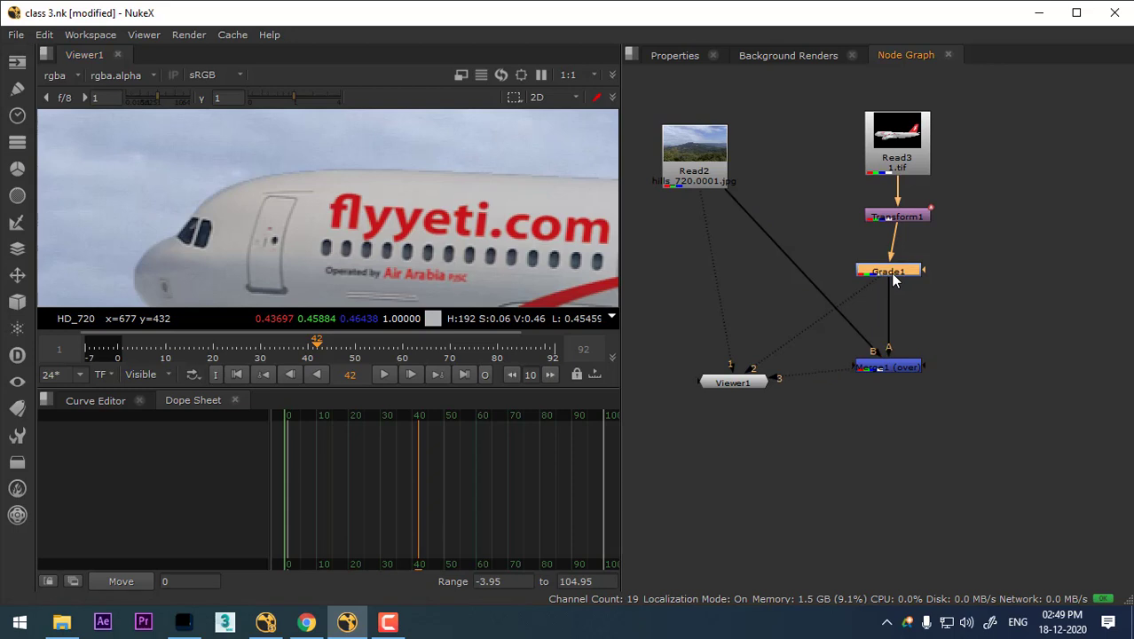
key(b)
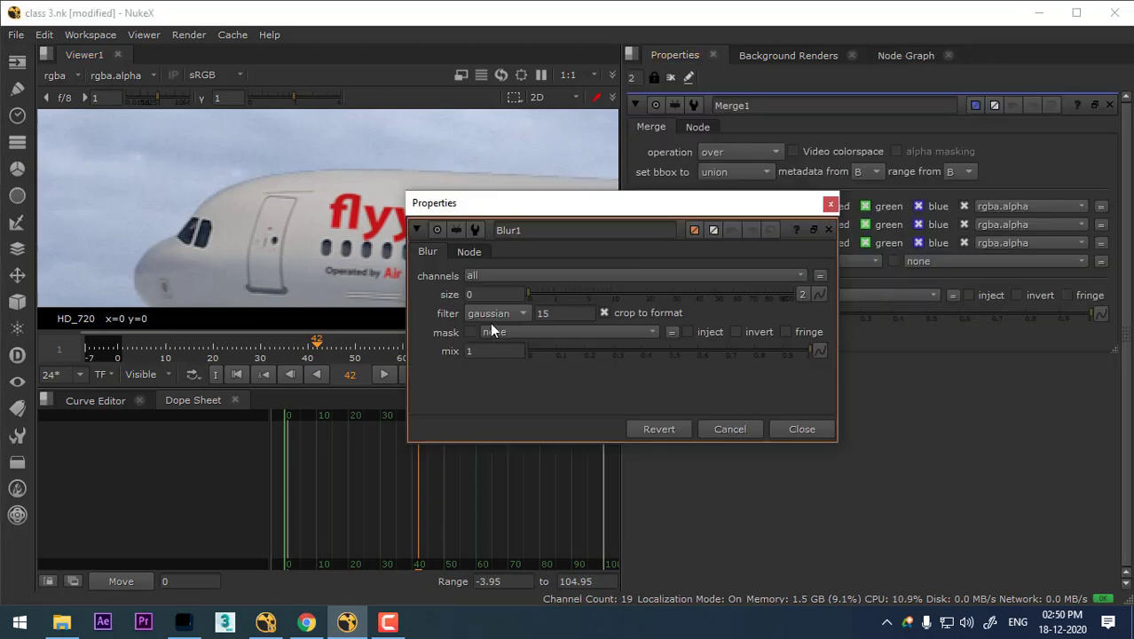
drag(528, 296, 607, 296)
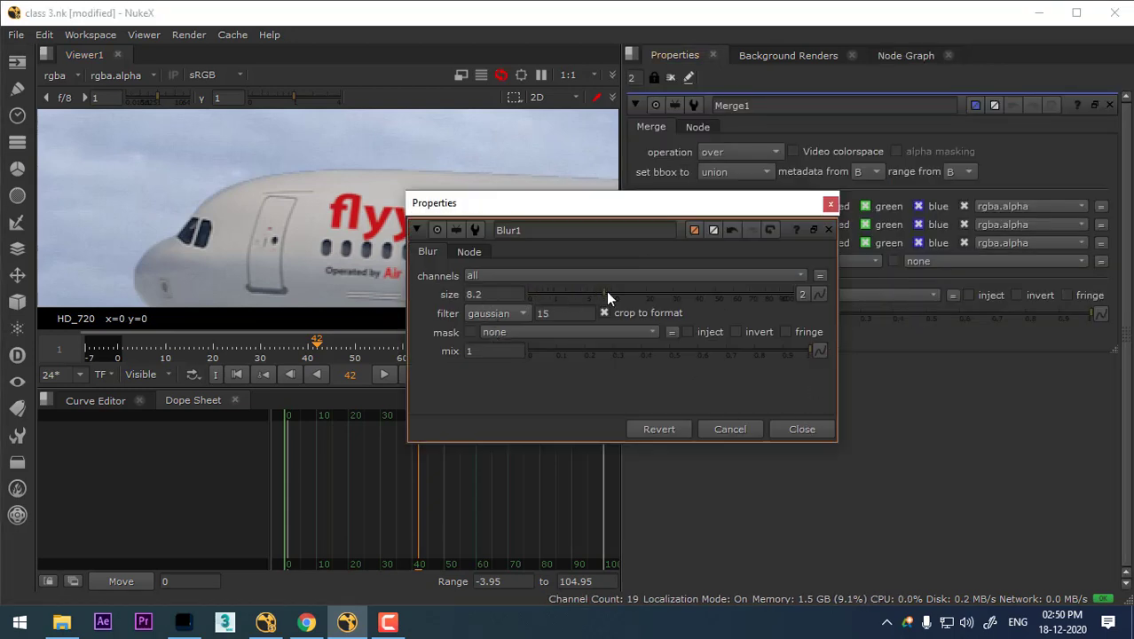
click(831, 203)
click(797, 59)
click(904, 53)
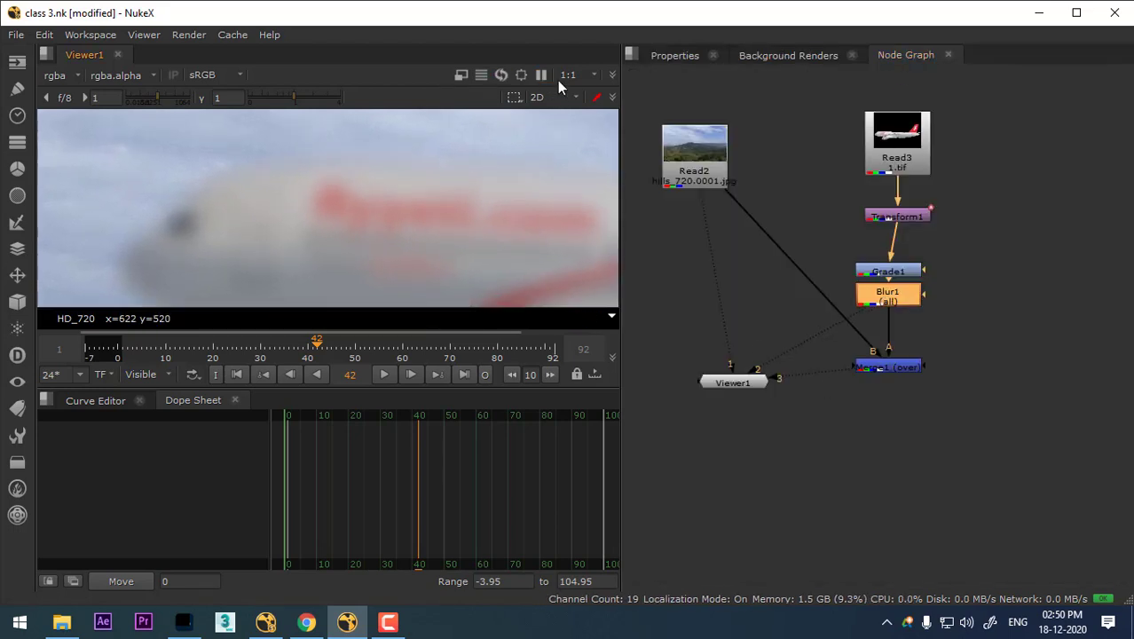
Pause Viewer updates and set Blur1's size to 18.5.
double_click(893, 296)
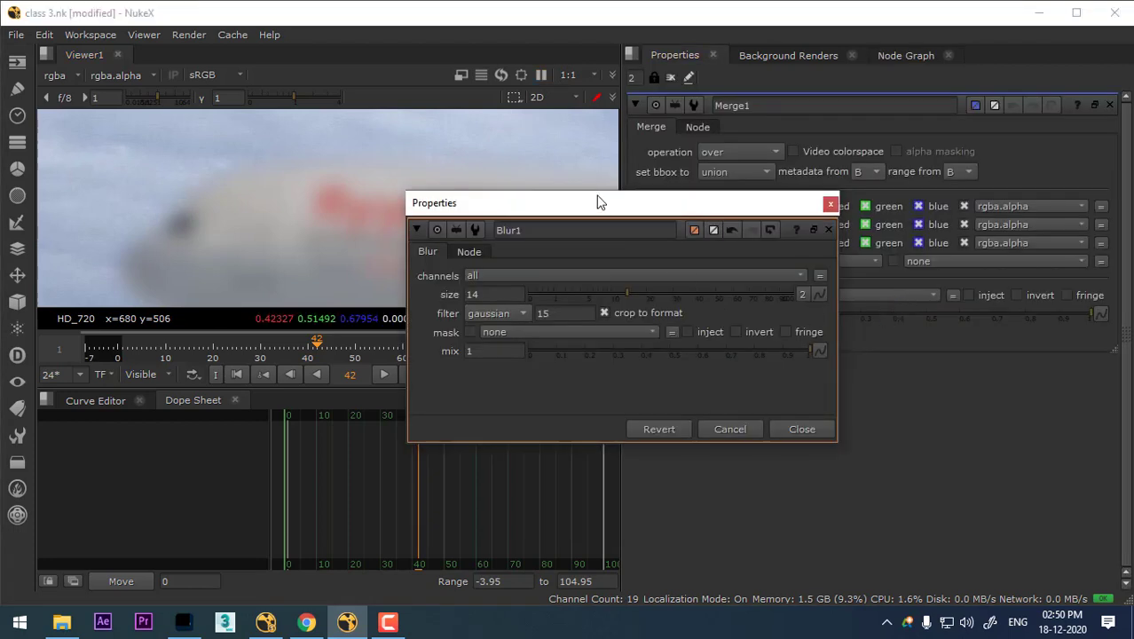
mouse_move(618, 295)
mouse_down()
mouse_move(517, 293)
mouse_move(652, 296)
mouse_up()
click(541, 75)
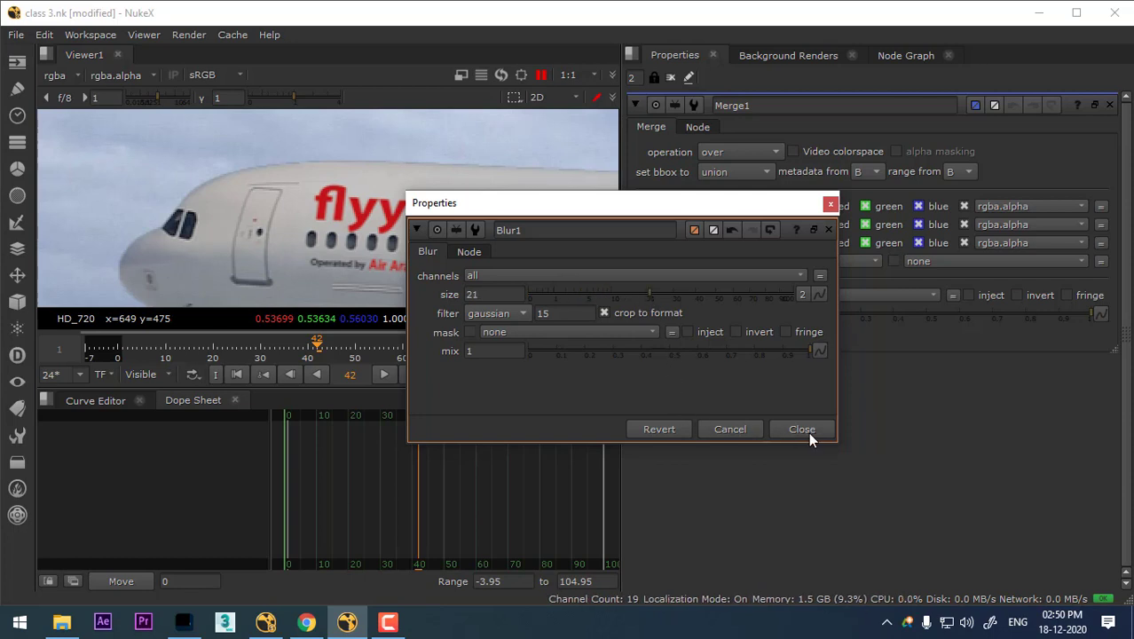
click(906, 56)
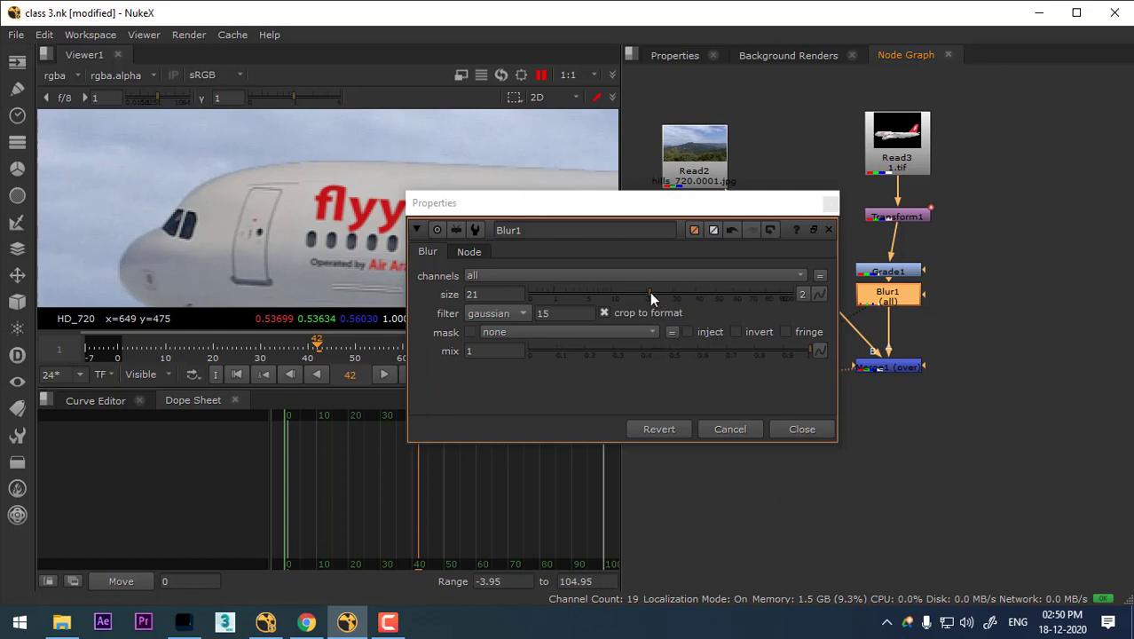
mouse_move(651, 294)
mouse_down()
mouse_move(599, 293)
mouse_move(639, 293)
mouse_up()
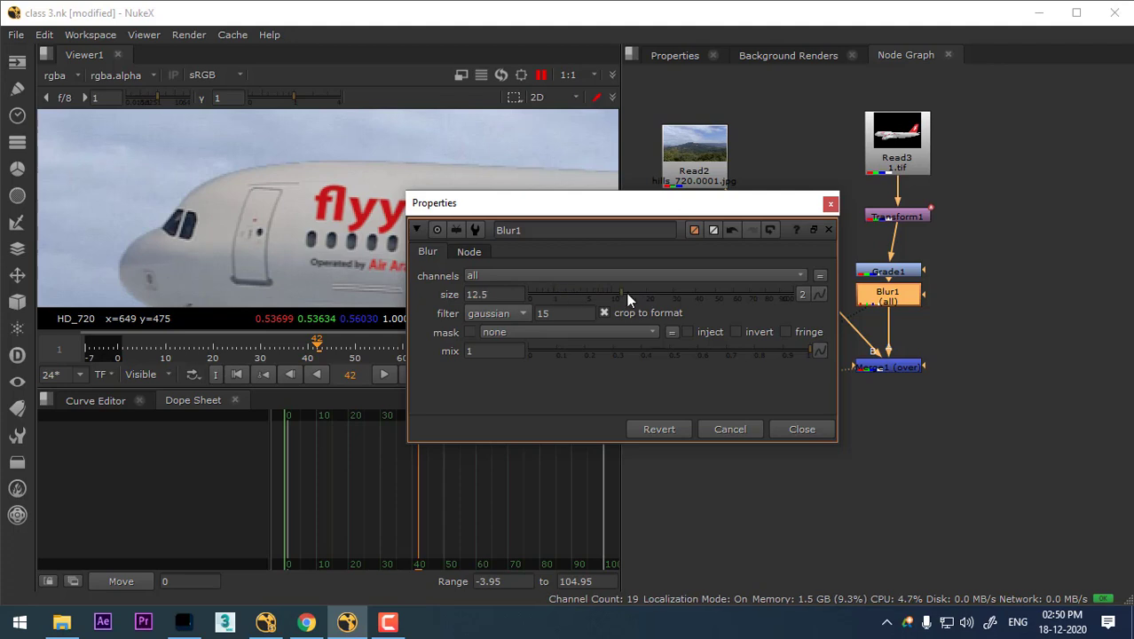
click(801, 429)
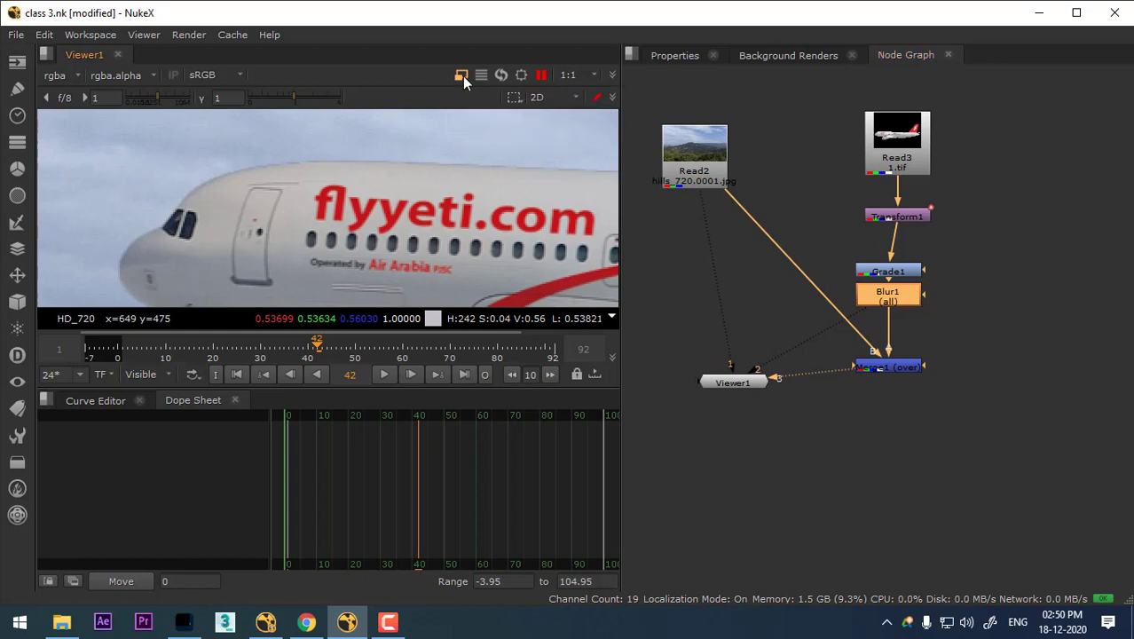
Resume Viewer updates and drag Blur1's size back to 0.
click(545, 76)
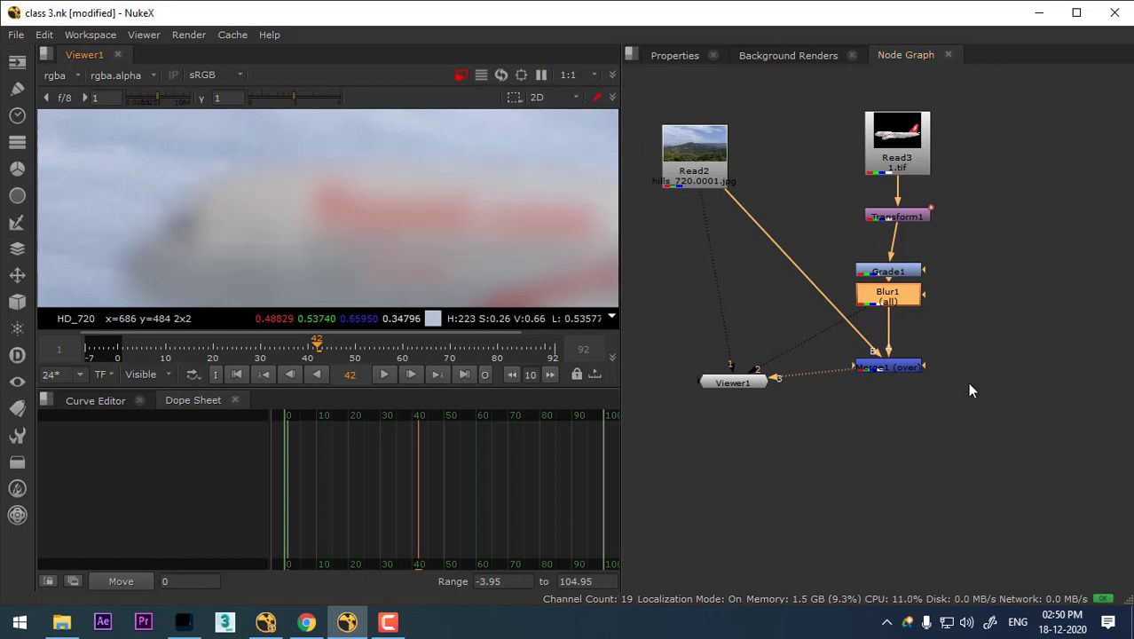
double_click(880, 292)
drag(616, 301, 395, 284)
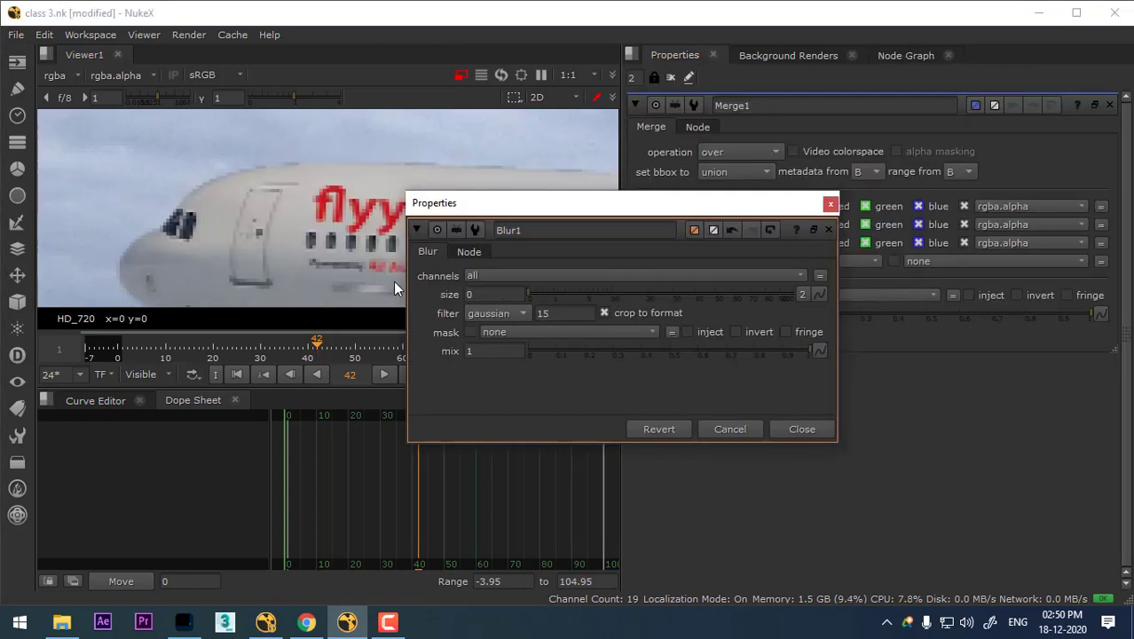
click(829, 205)
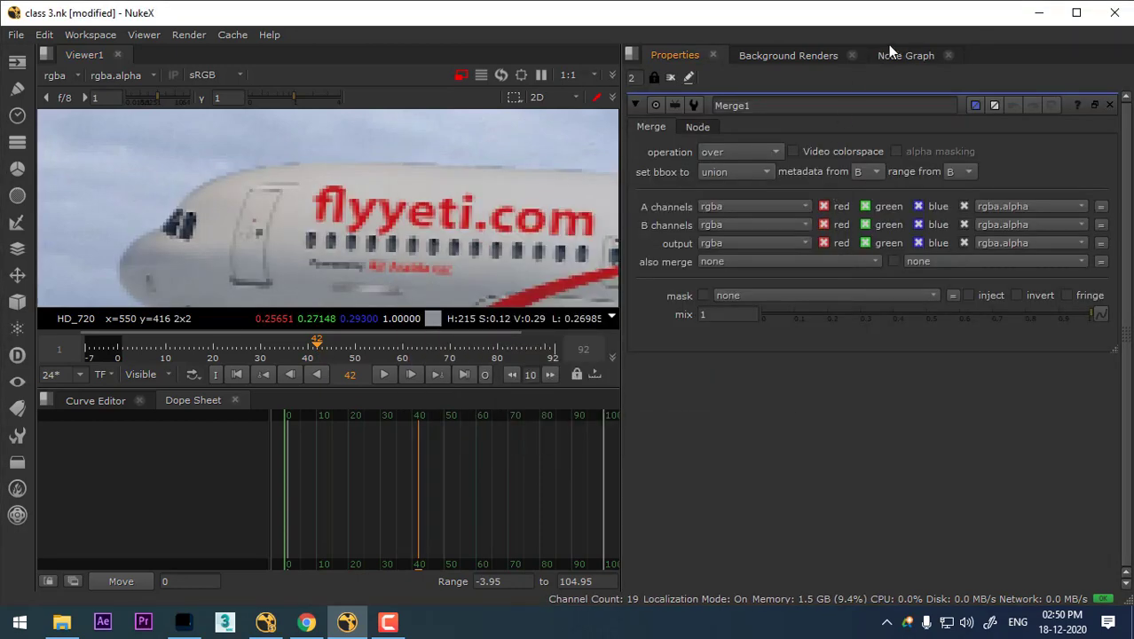
click(900, 55)
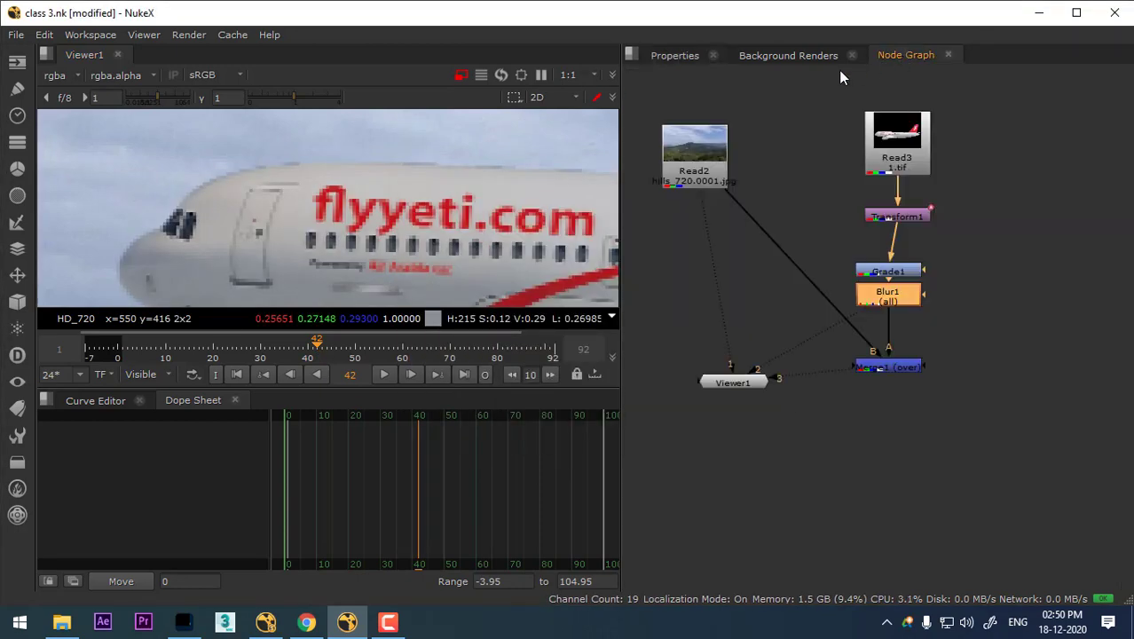
Enlarge the Viewer on the airliner's nose and leave reduced-resolution display off.
click(460, 76)
scroll(277, 137, up, 4)
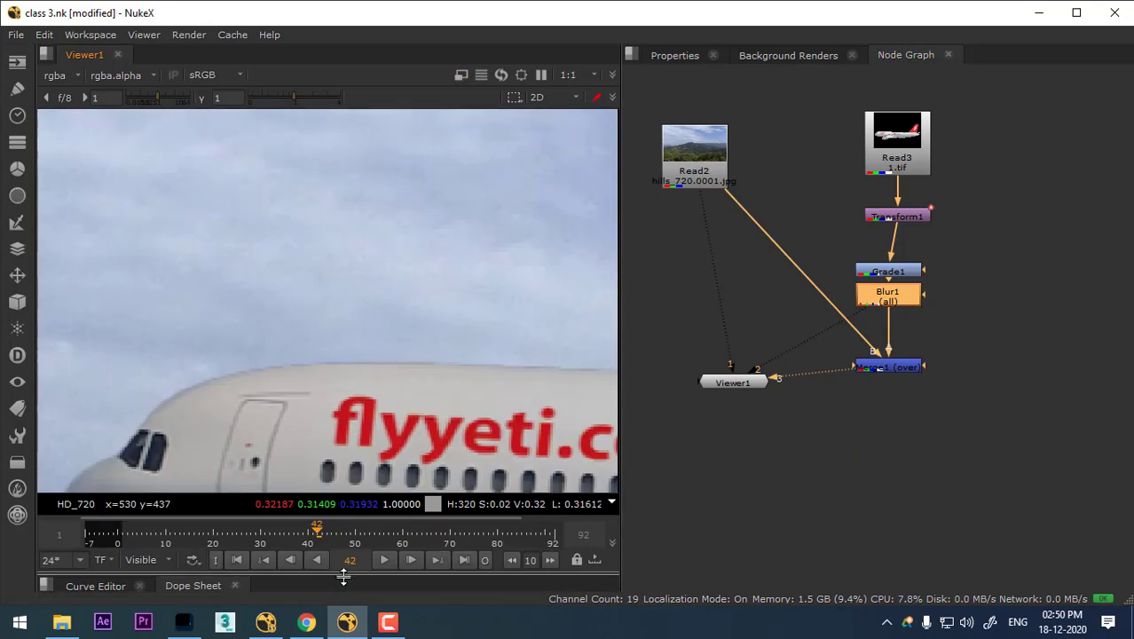
drag(373, 390, 372, 585)
drag(422, 355, 437, 196)
scroll(453, 141, up, 1)
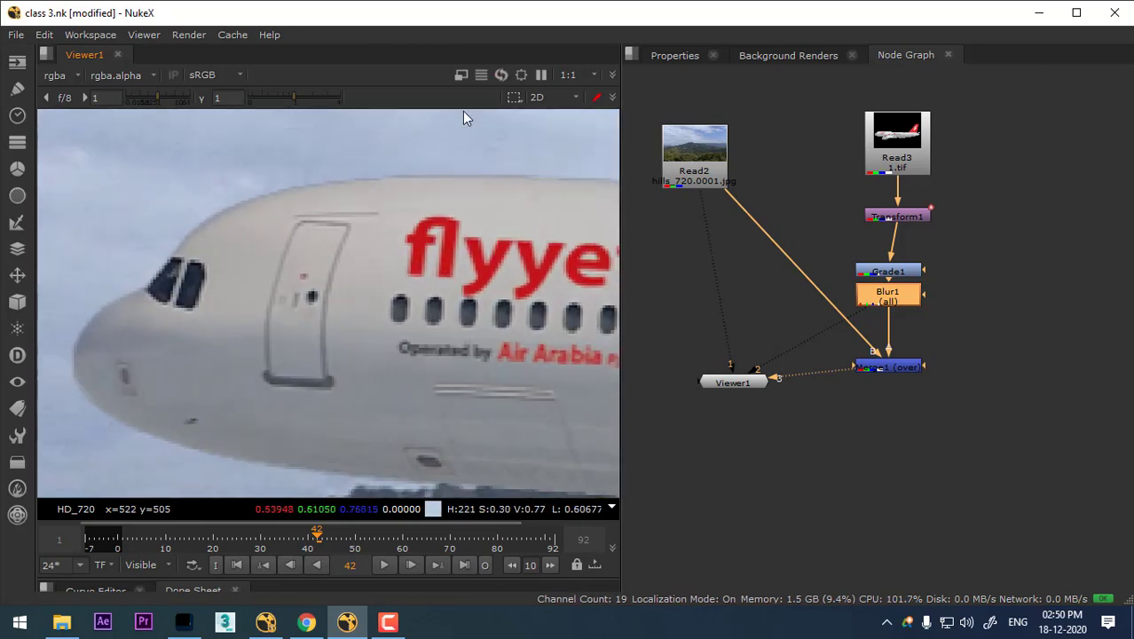
click(460, 76)
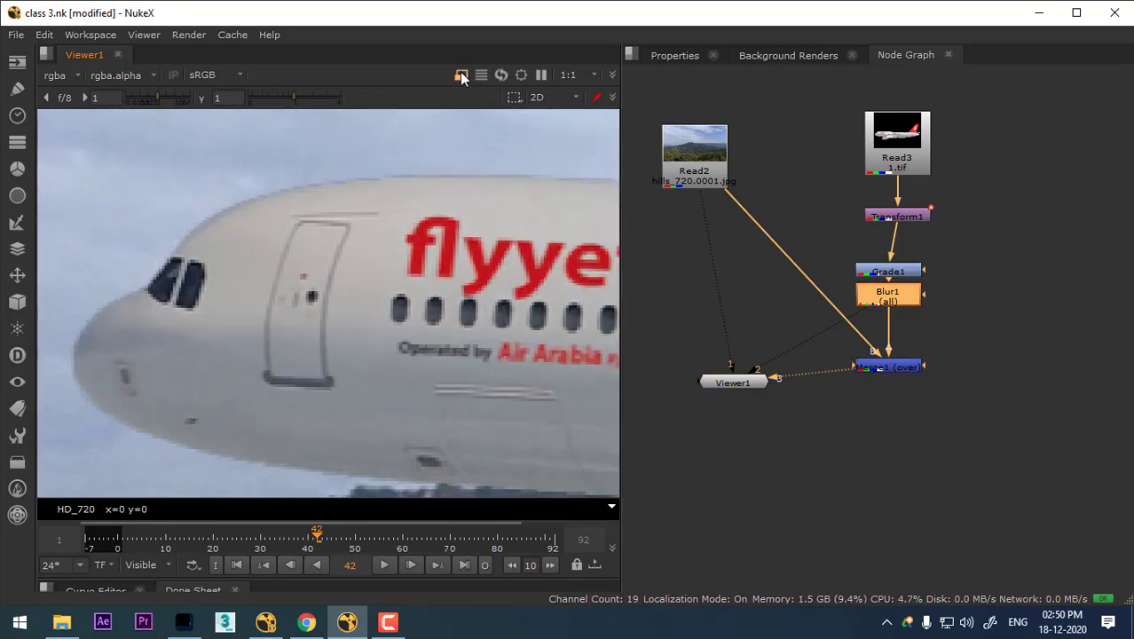
click(461, 75)
click(462, 76)
click(589, 76)
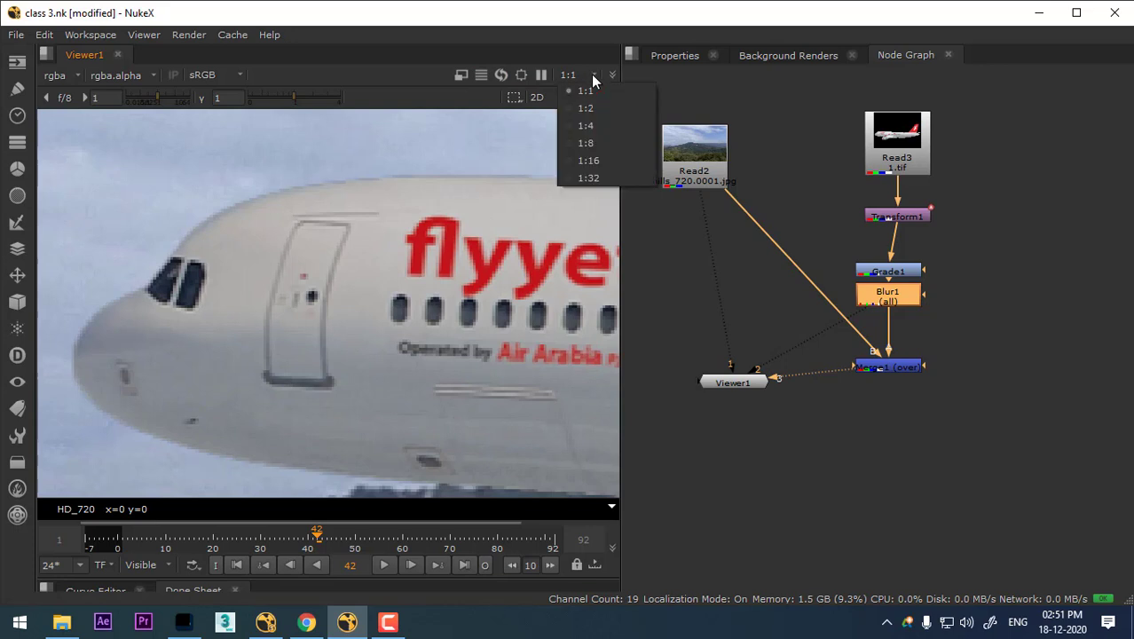
click(593, 107)
click(589, 71)
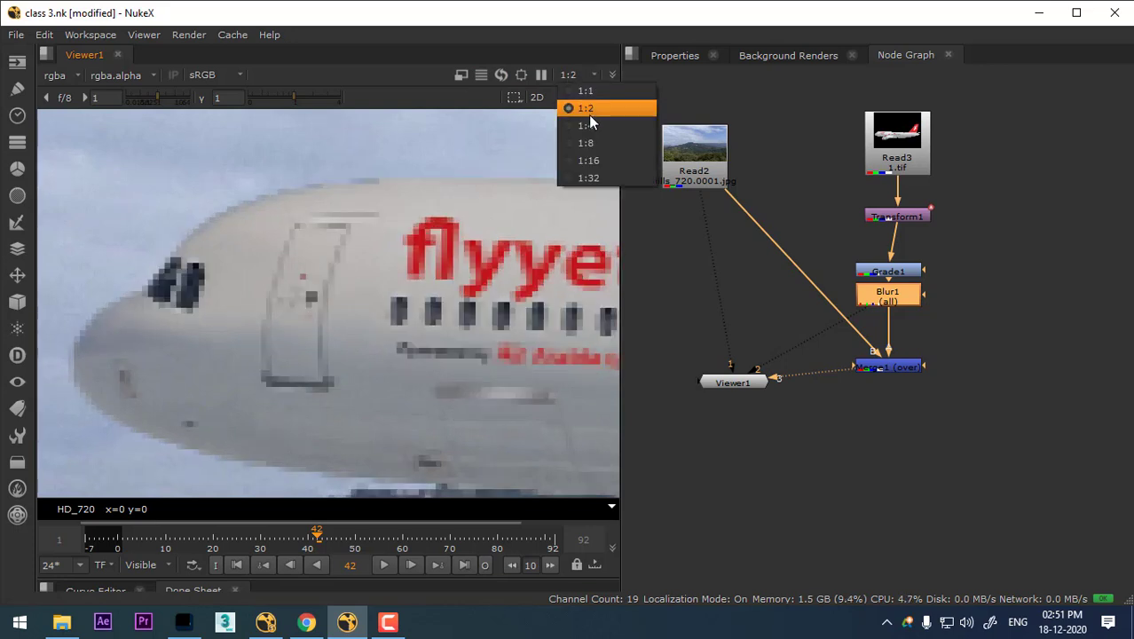
click(594, 126)
click(583, 74)
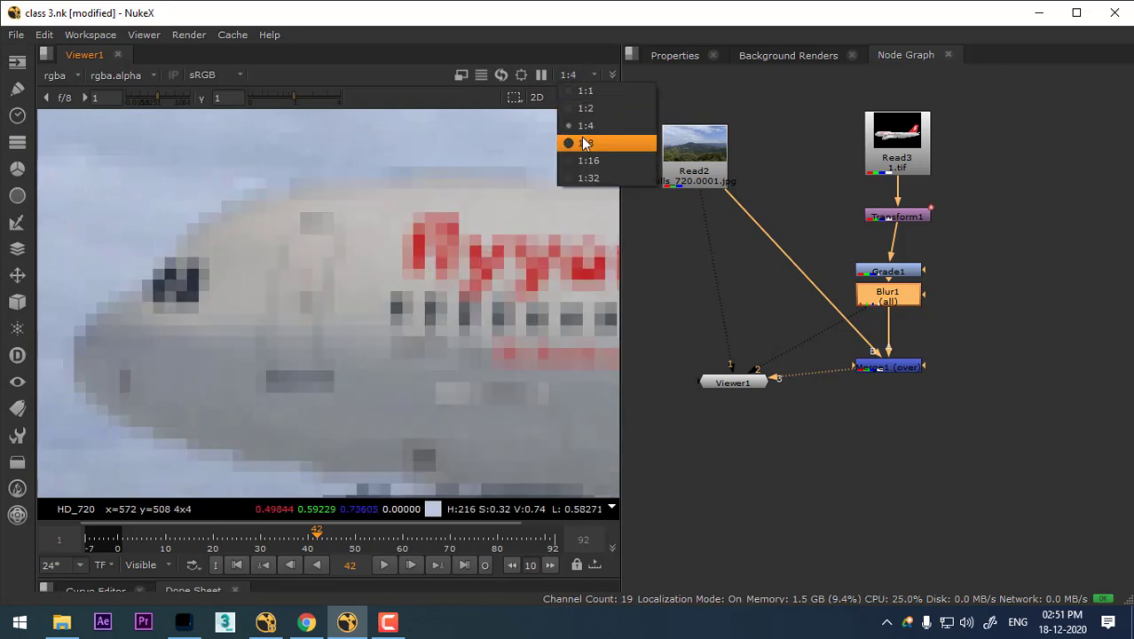
click(581, 145)
click(572, 78)
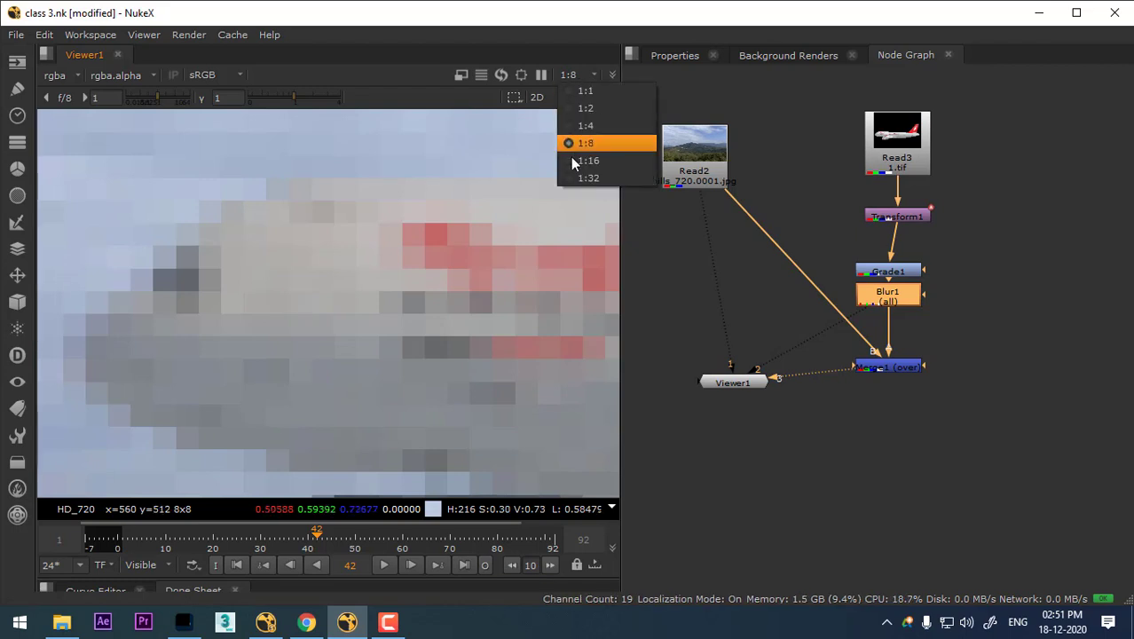
click(572, 160)
click(589, 76)
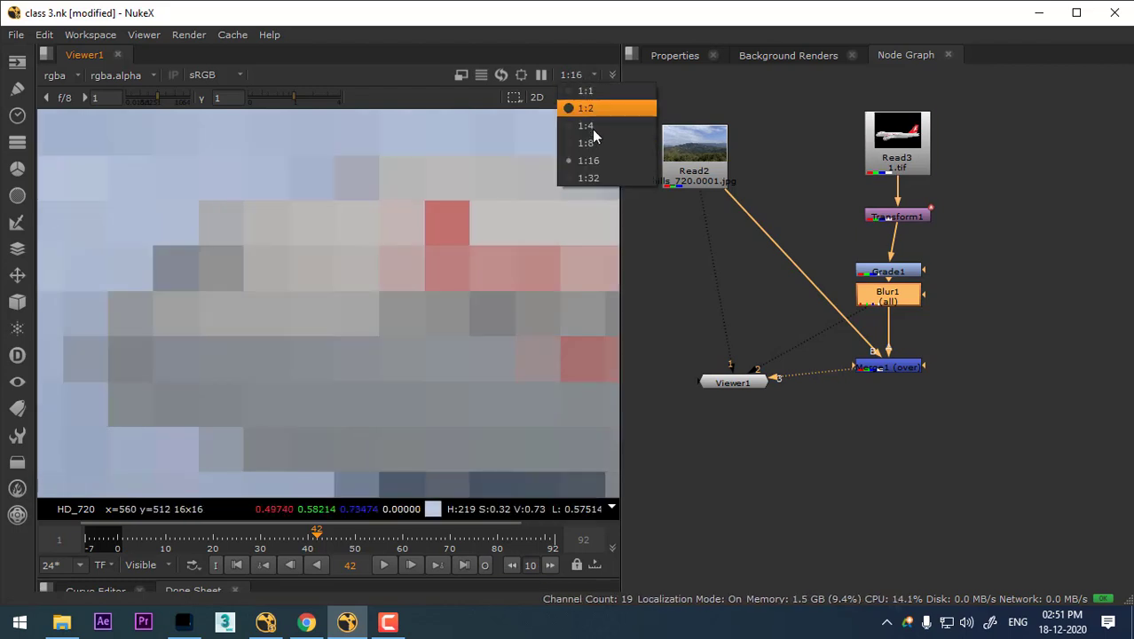
click(594, 175)
click(582, 74)
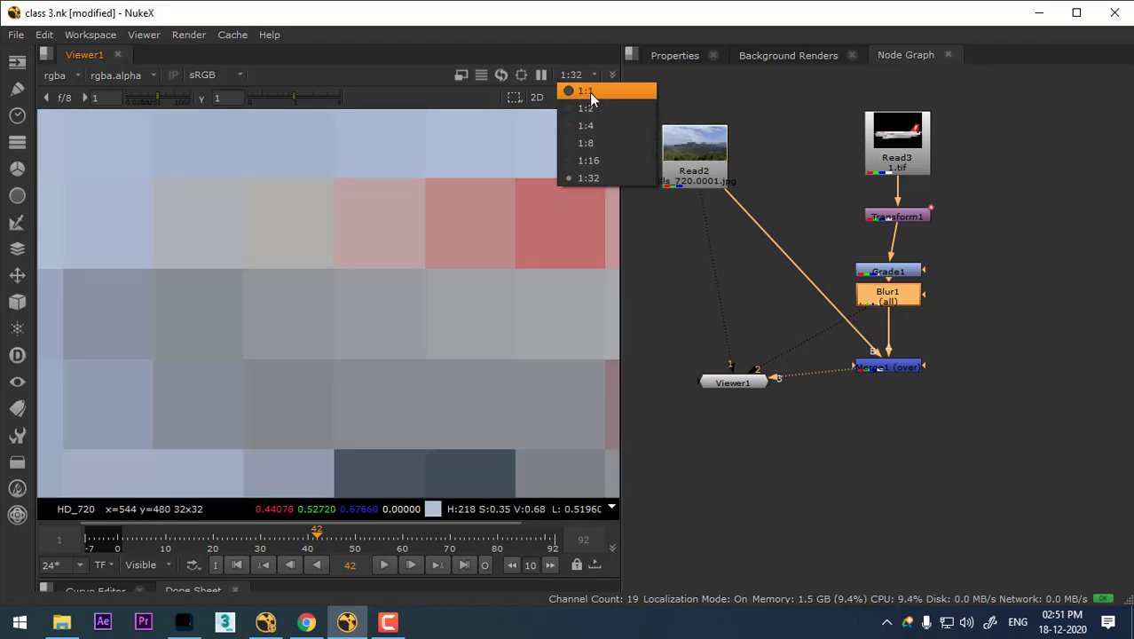
click(589, 93)
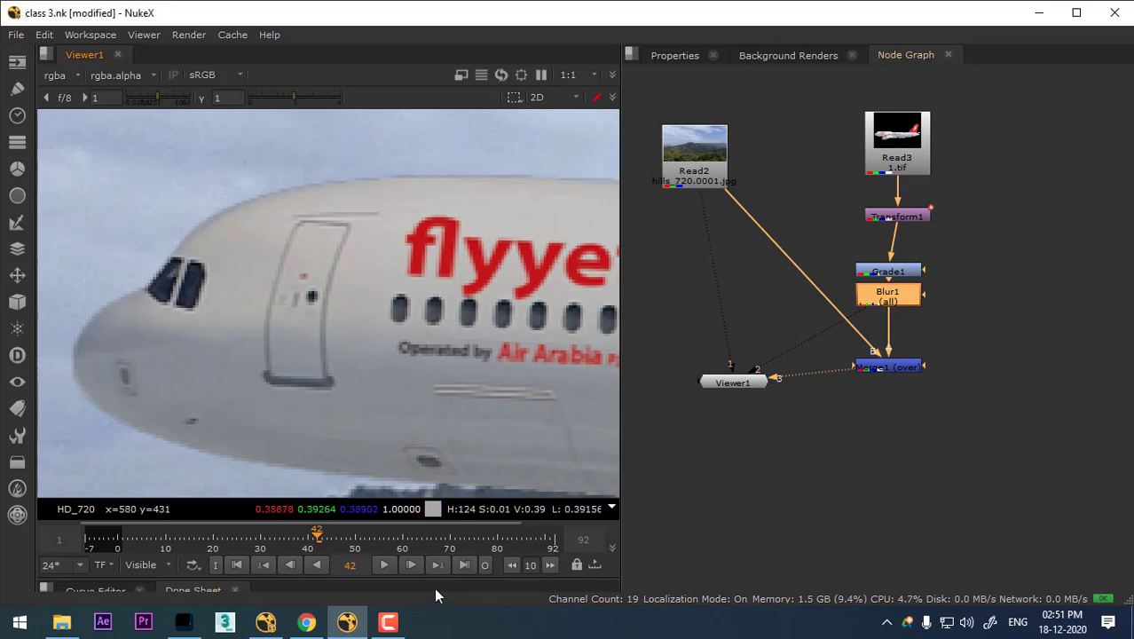
click(388, 622)
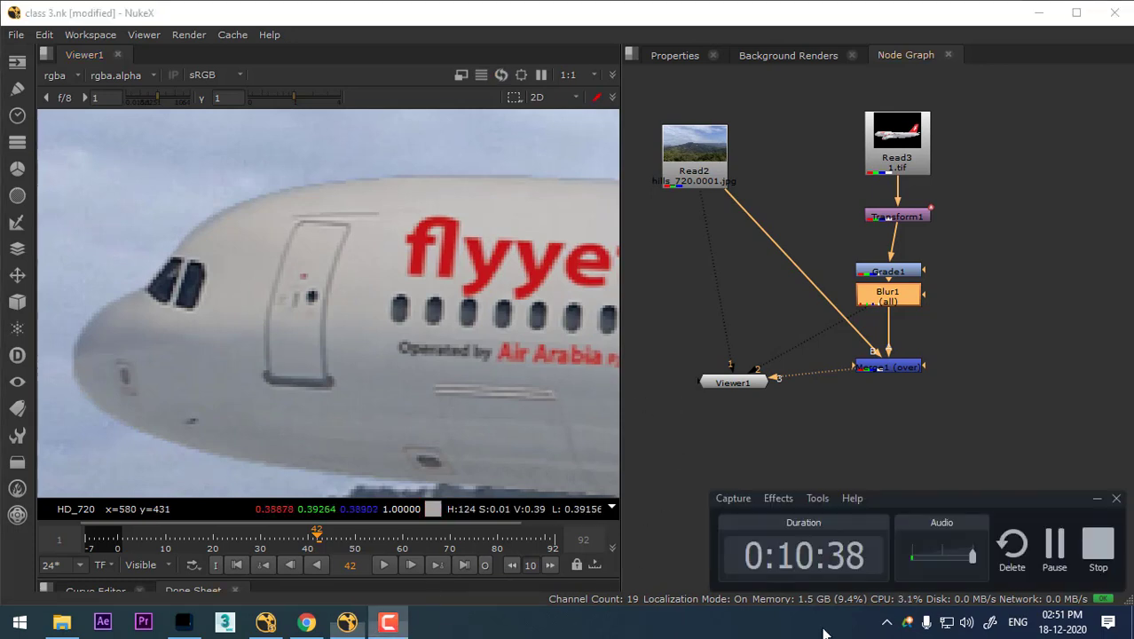